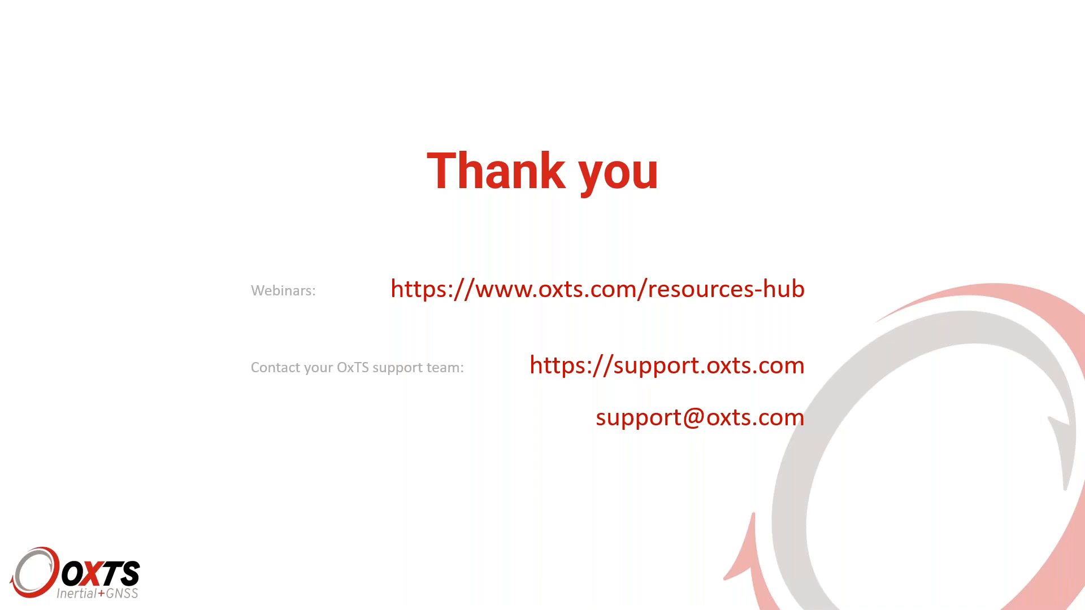
Step: Exit the slideshow and open 200327_132825.rd from the Processing - Export folder in a maximized NAVsolve window
key(Escape)
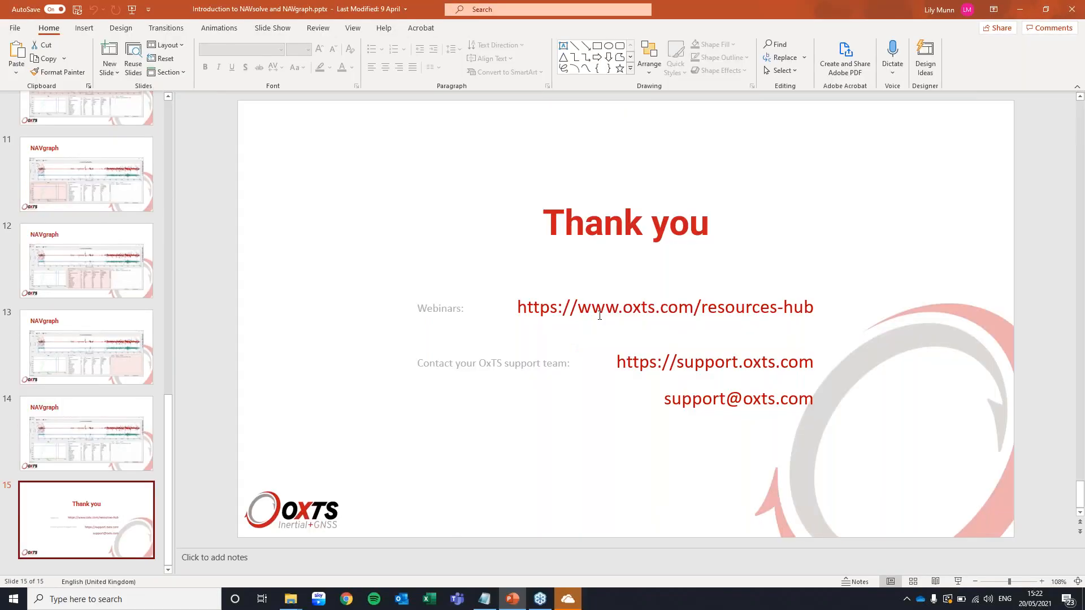
mouse_move(290, 599)
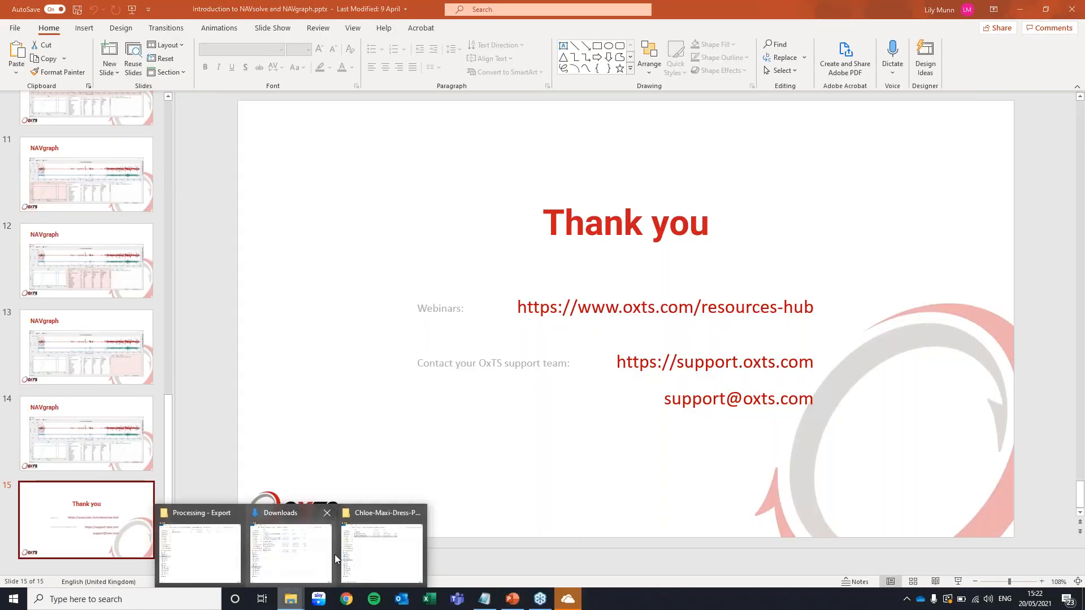
click(205, 556)
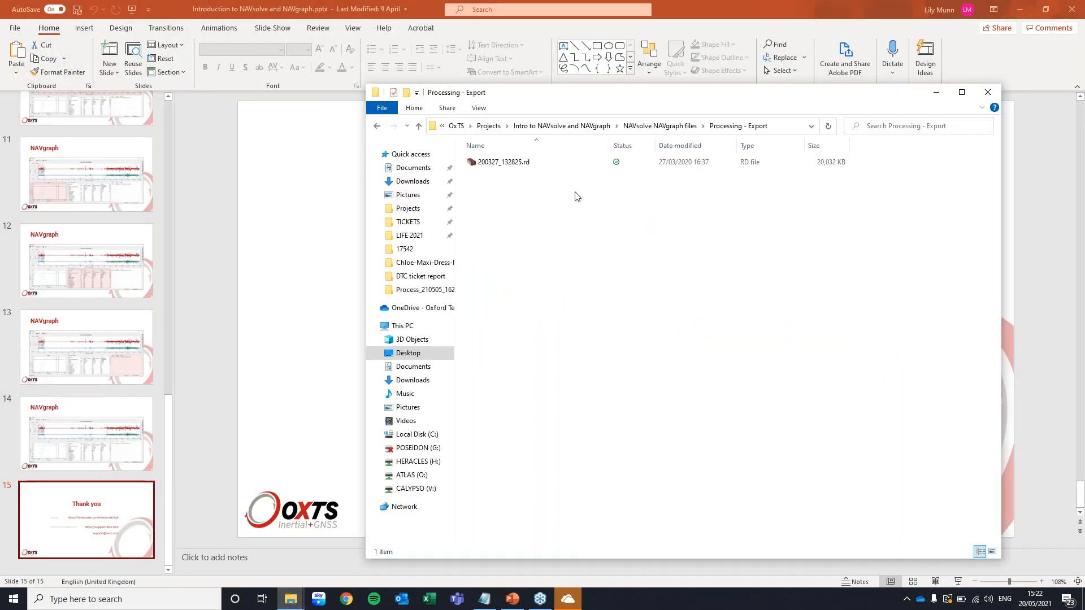
double_click(541, 164)
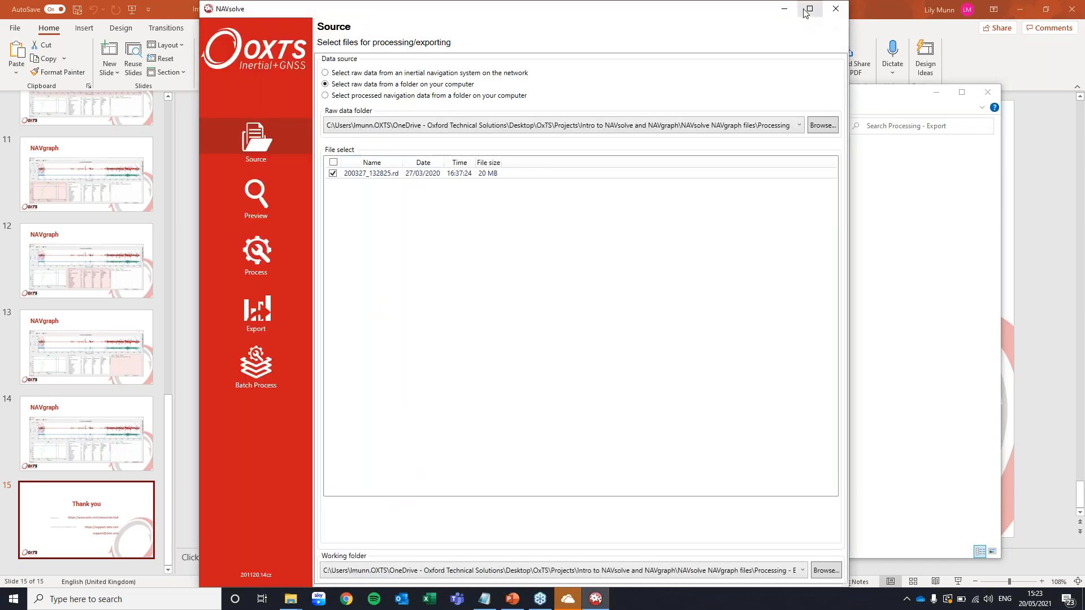
click(809, 9)
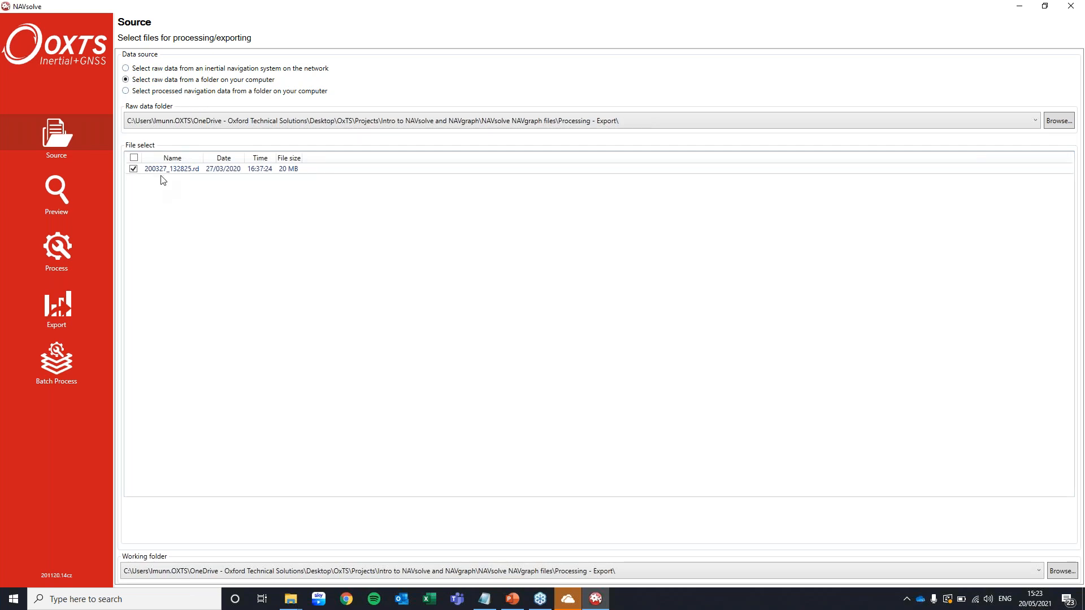
Step: Preview the selected raw data file's product details, feature codes and hardware configuration
click(134, 168)
click(64, 194)
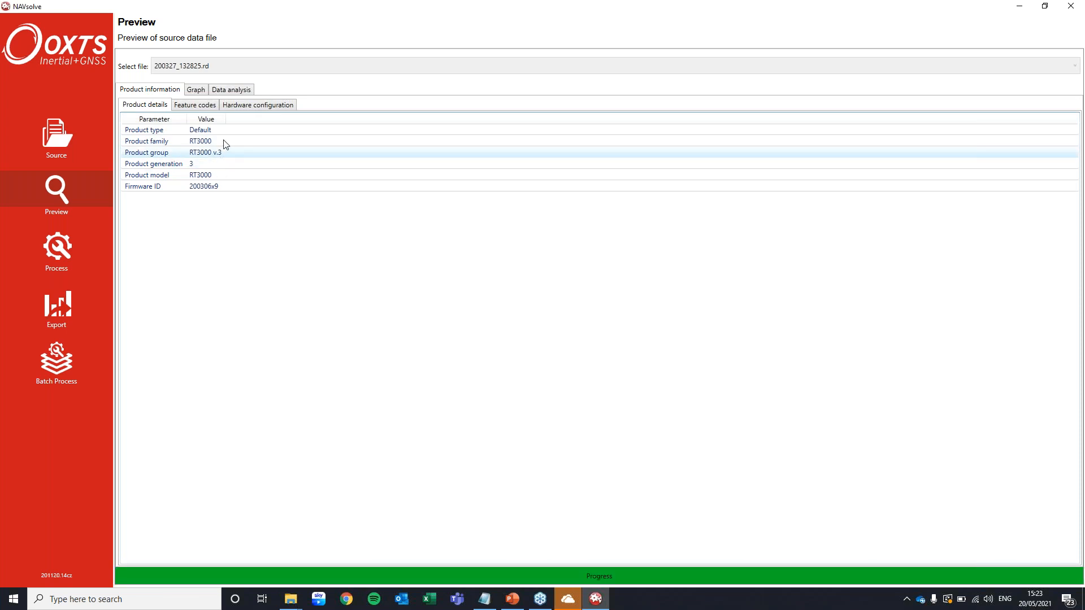
click(235, 190)
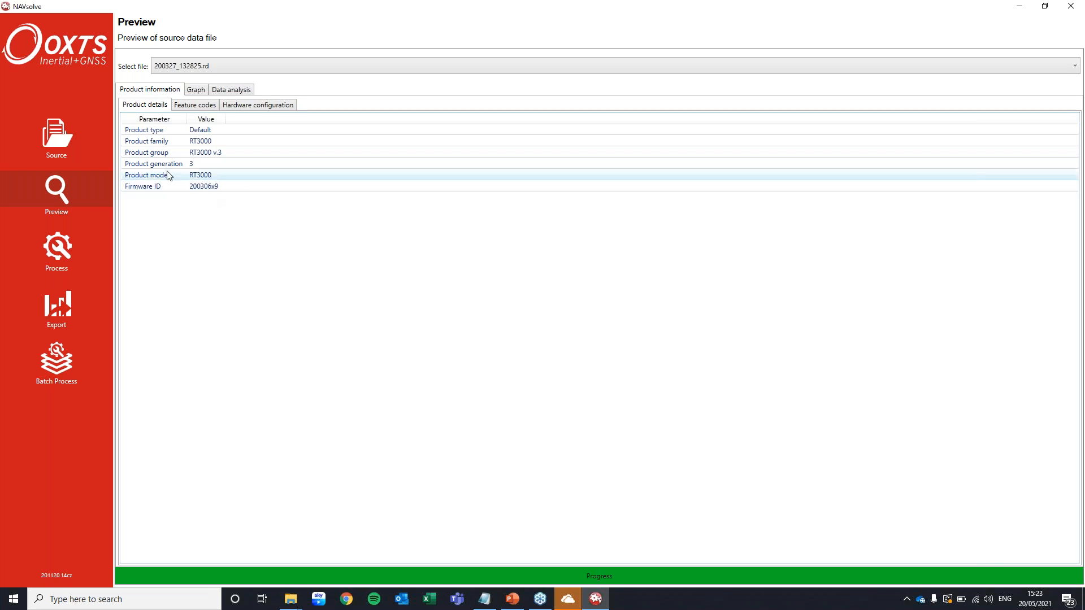
click(201, 107)
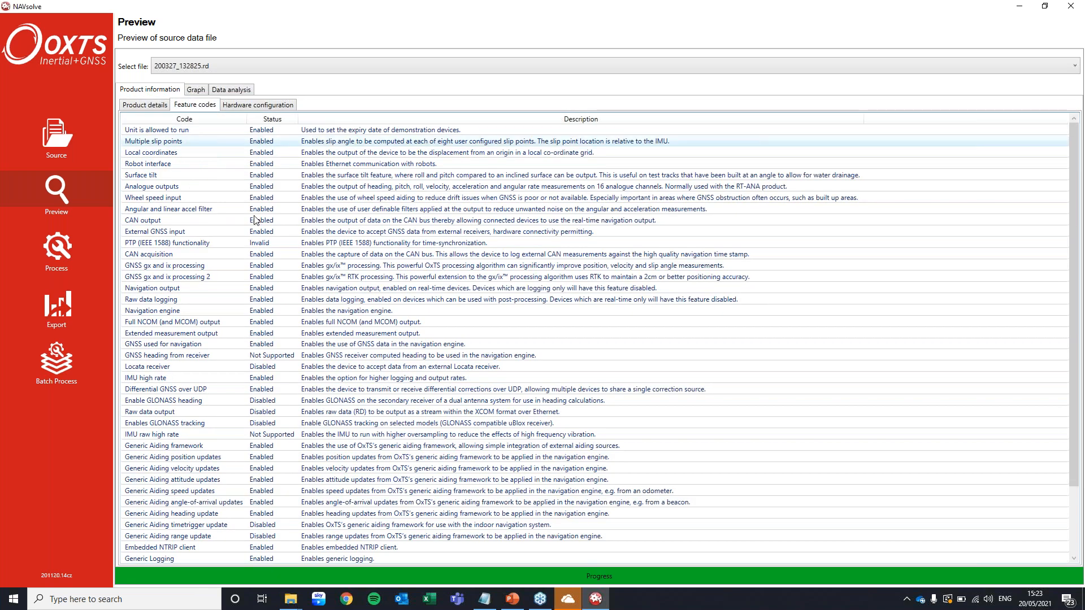
scroll(255, 248, down, 3)
scroll(254, 249, up, 3)
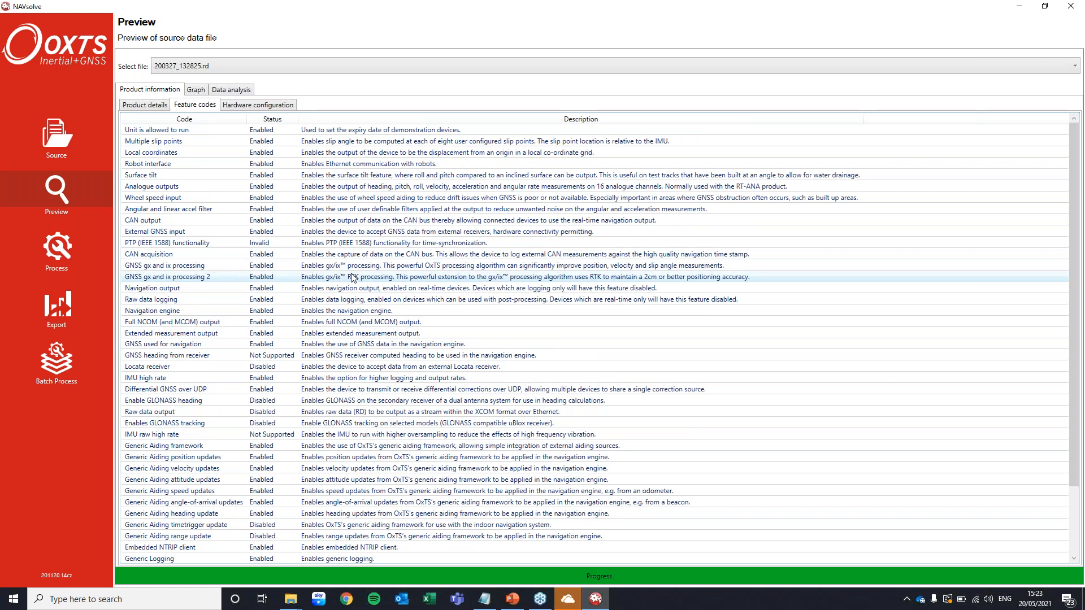
click(268, 108)
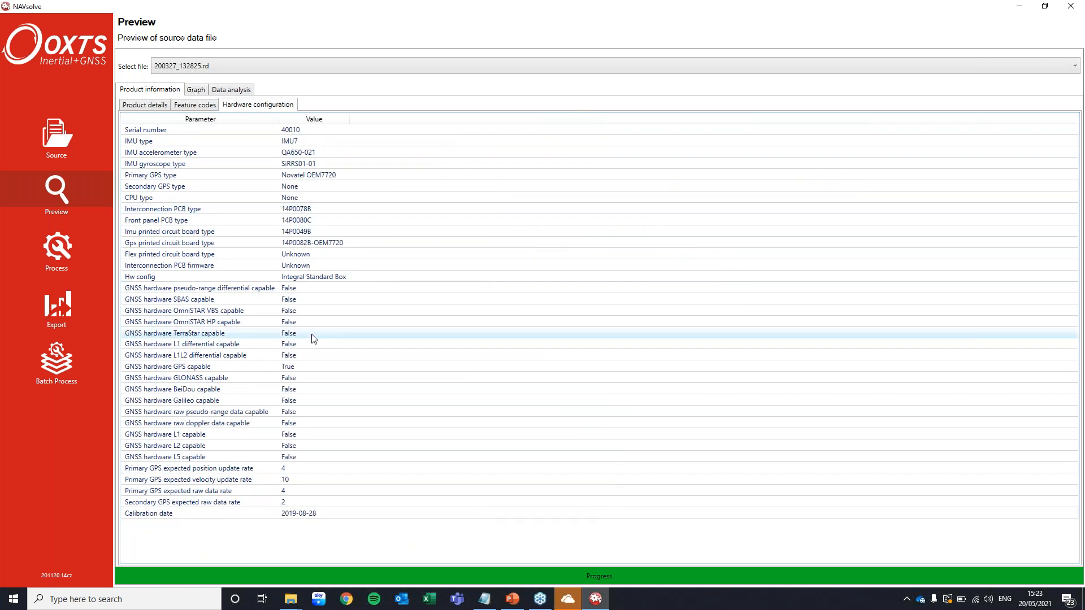
Step: Examine the speed graph and its measurements at different times, and view the whole driven route on an enlarged Bing map
click(196, 92)
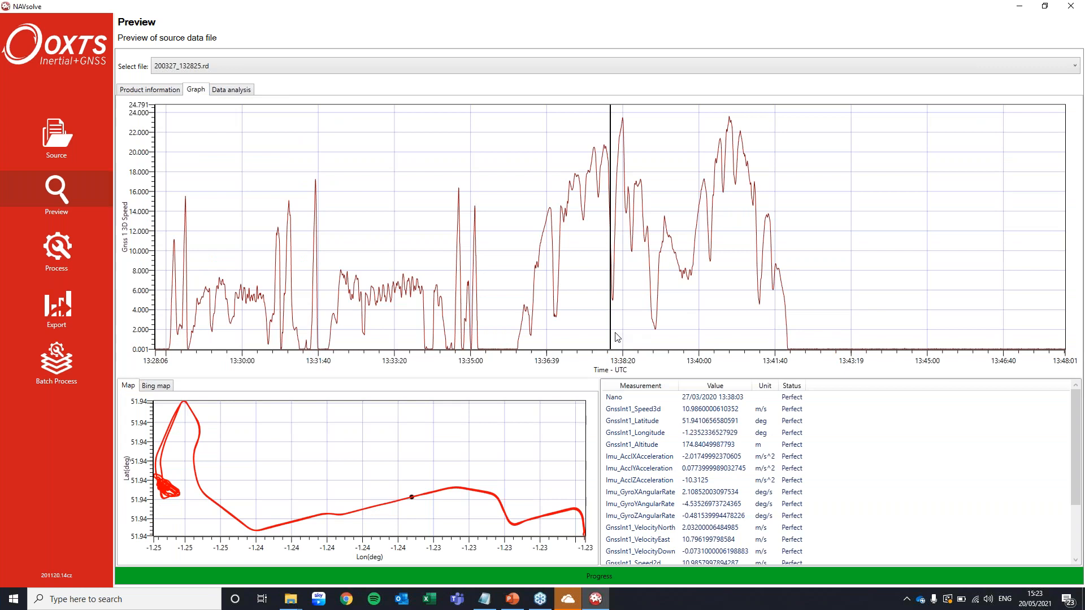
mouse_move(611, 330)
mouse_down()
mouse_move(412, 325)
mouse_move(358, 310)
mouse_move(203, 325)
mouse_move(611, 343)
mouse_up()
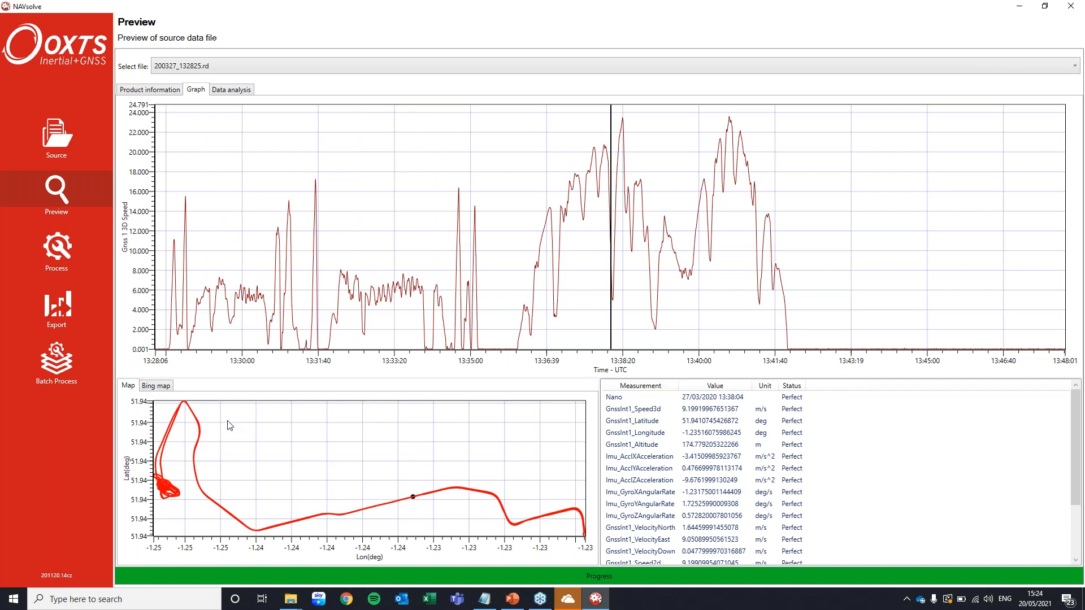
click(172, 387)
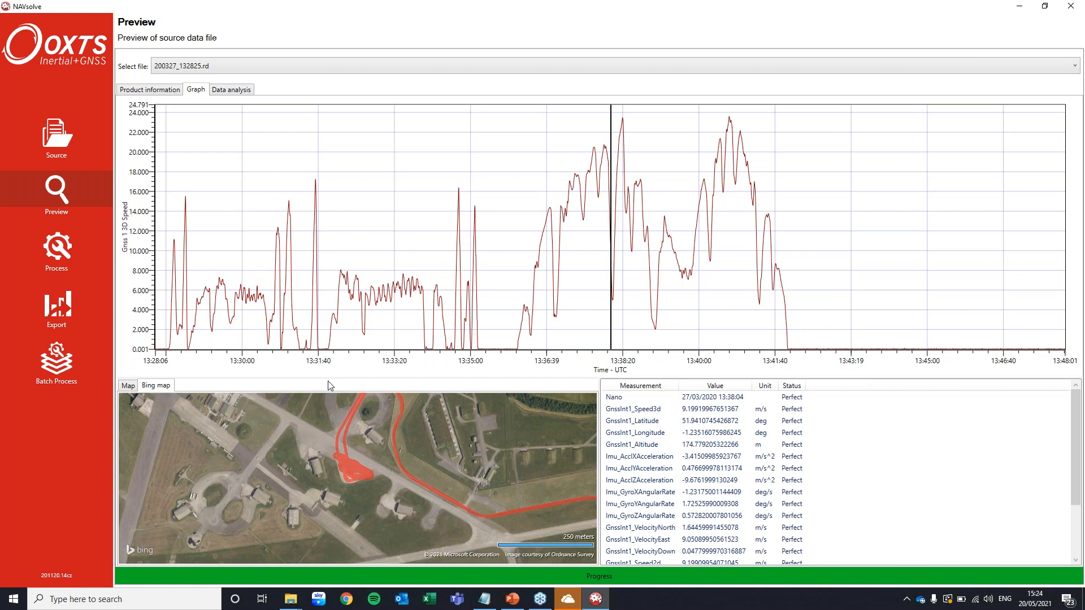
drag(328, 379, 319, 276)
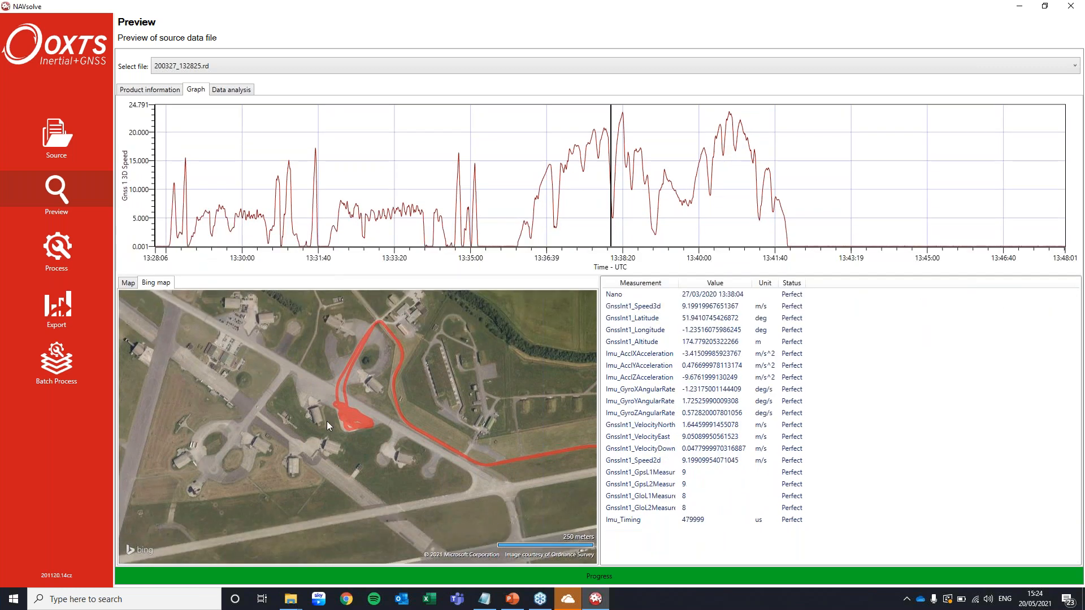
scroll(327, 421, down, 2)
drag(327, 422, 296, 422)
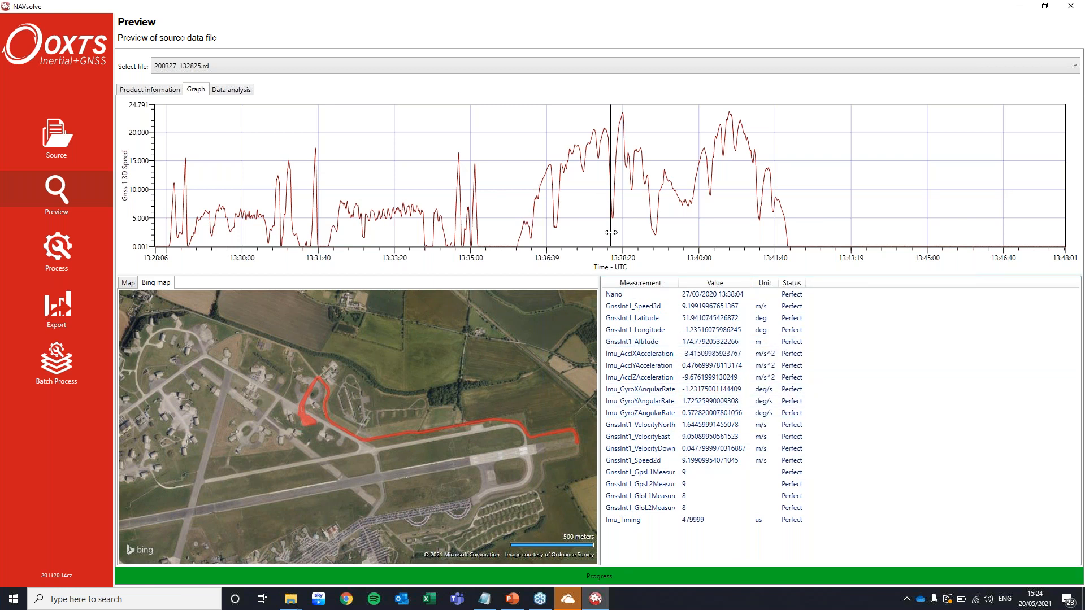
drag(610, 232, 588, 249)
drag(506, 256, 612, 265)
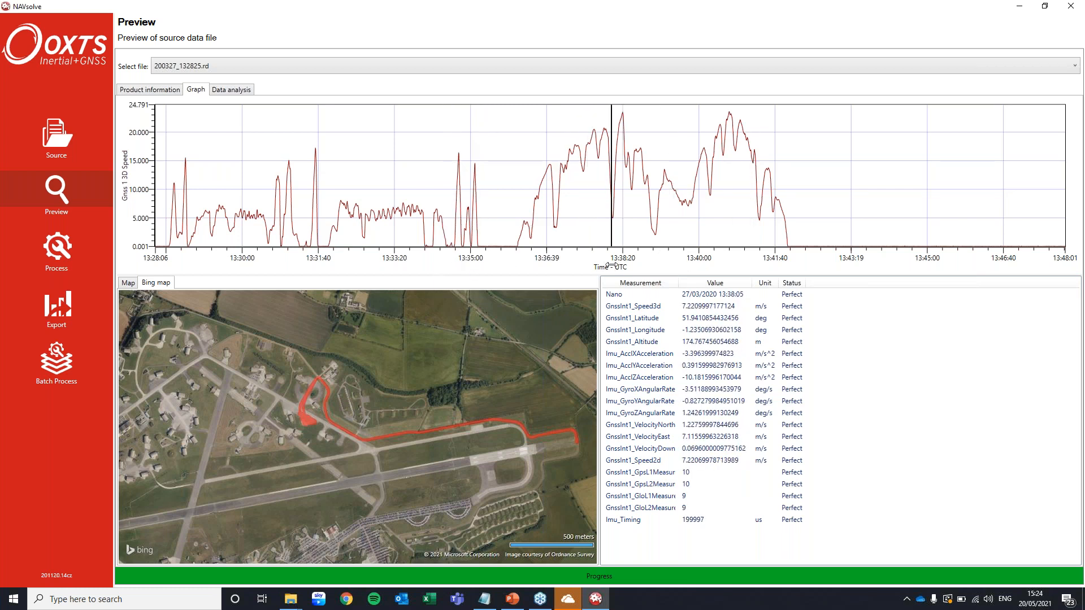
Step: Check the raw data file's data integrity and packet matrix
click(225, 89)
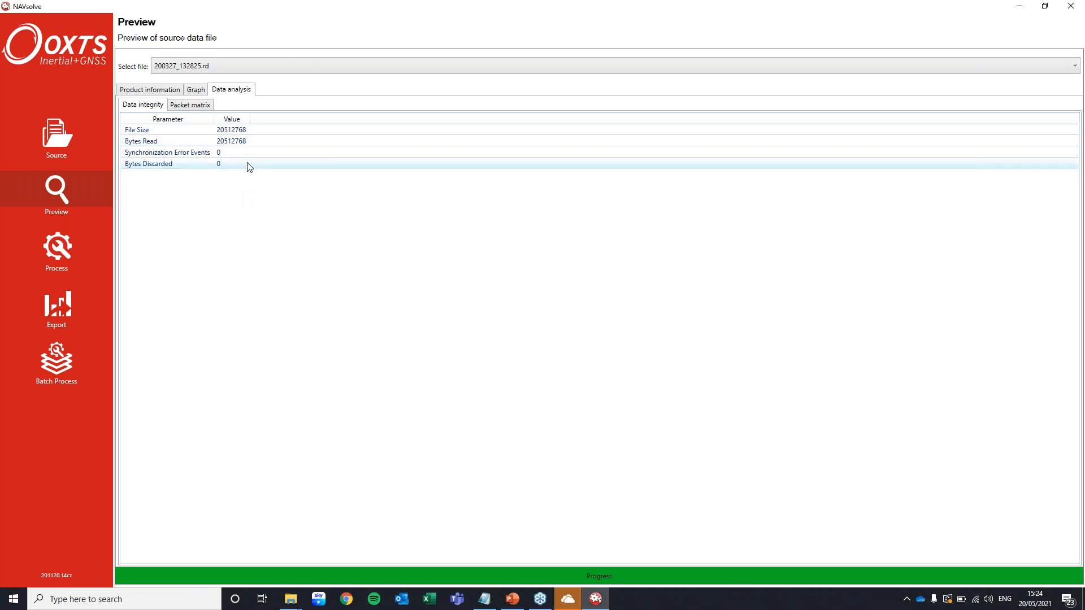
click(193, 106)
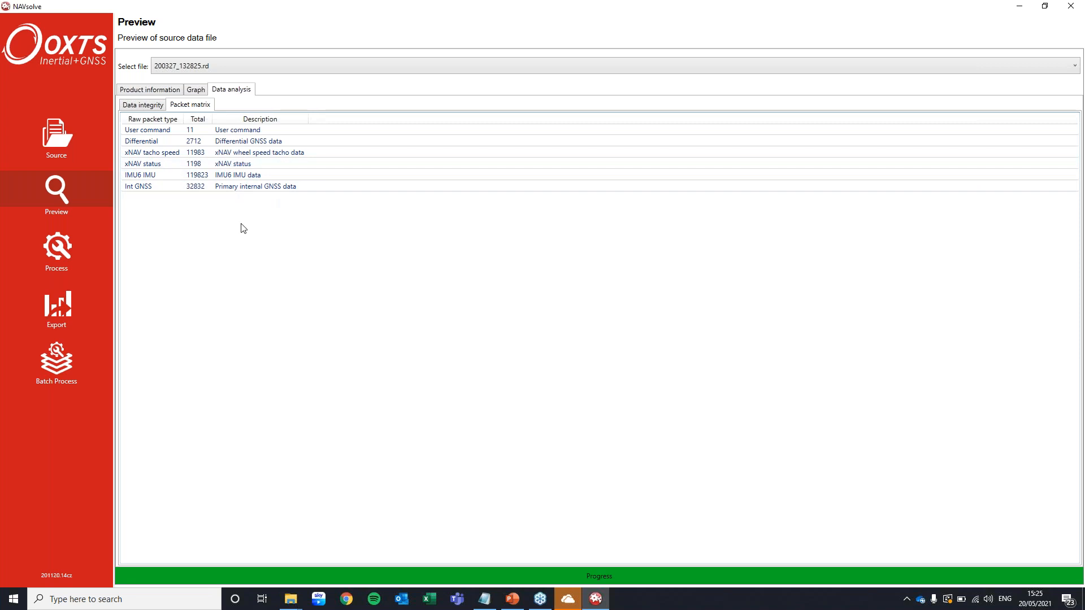
Step: Review the processing configuration in NAVconfig, covering hardware setup, interfaces, environment, displace output and saving, and close it without changes
click(69, 247)
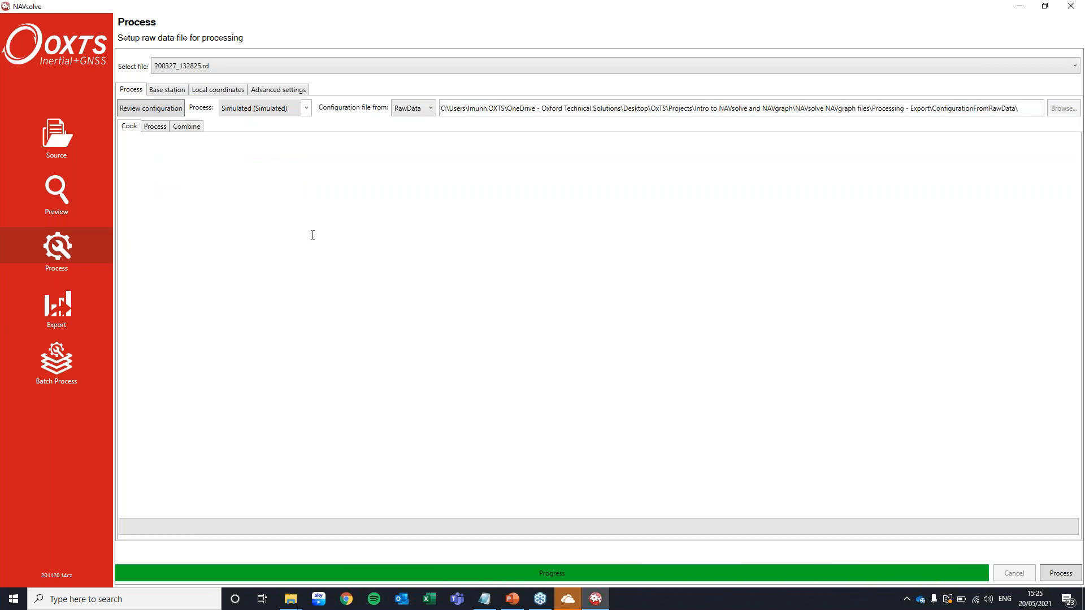
click(181, 113)
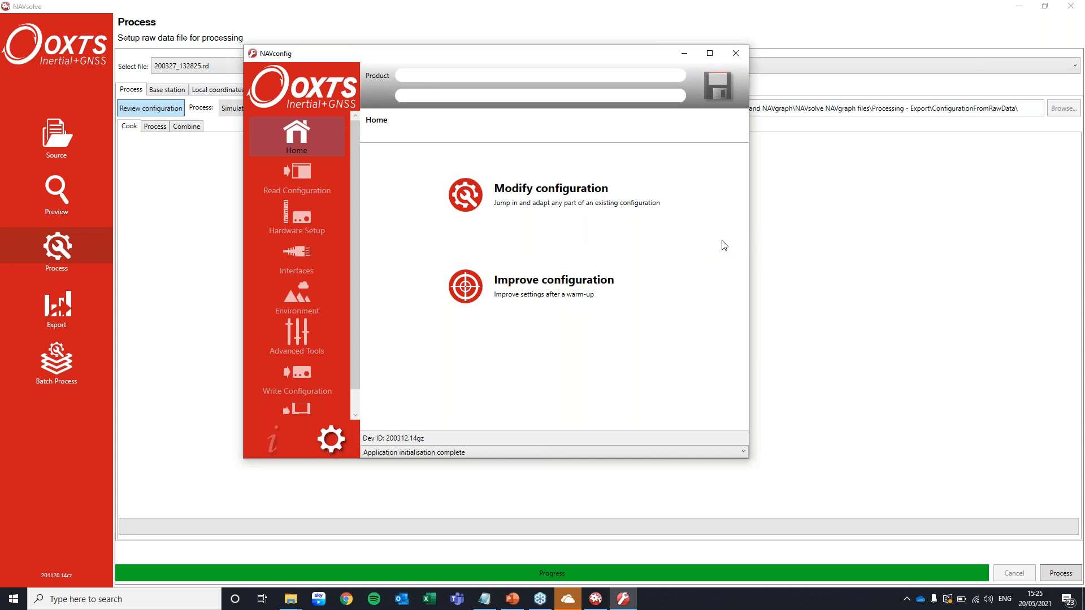
click(535, 212)
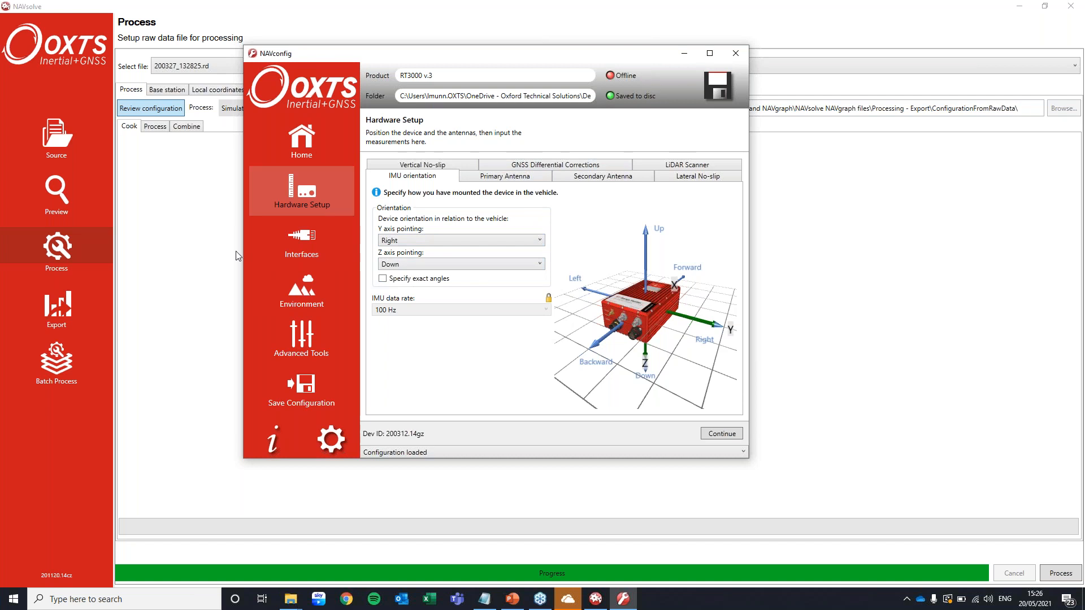
click(294, 239)
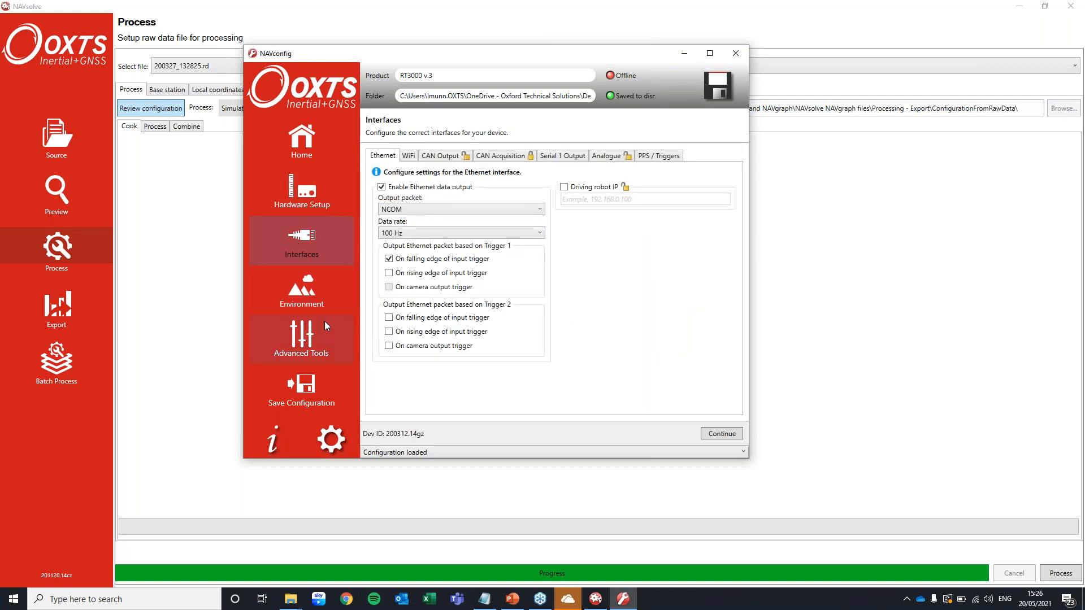
click(316, 300)
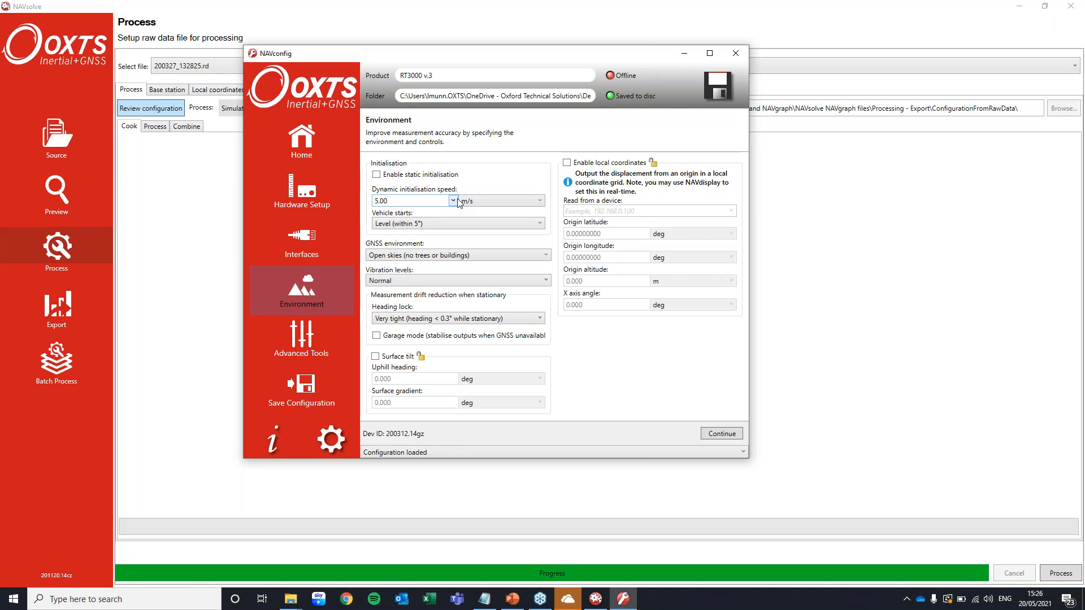
click(325, 318)
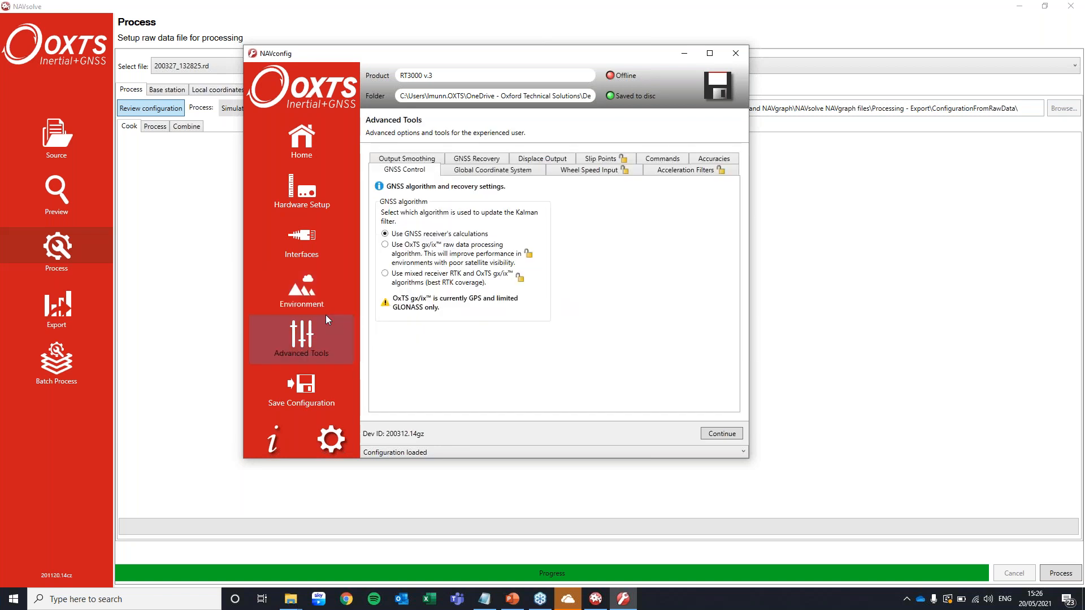
click(533, 160)
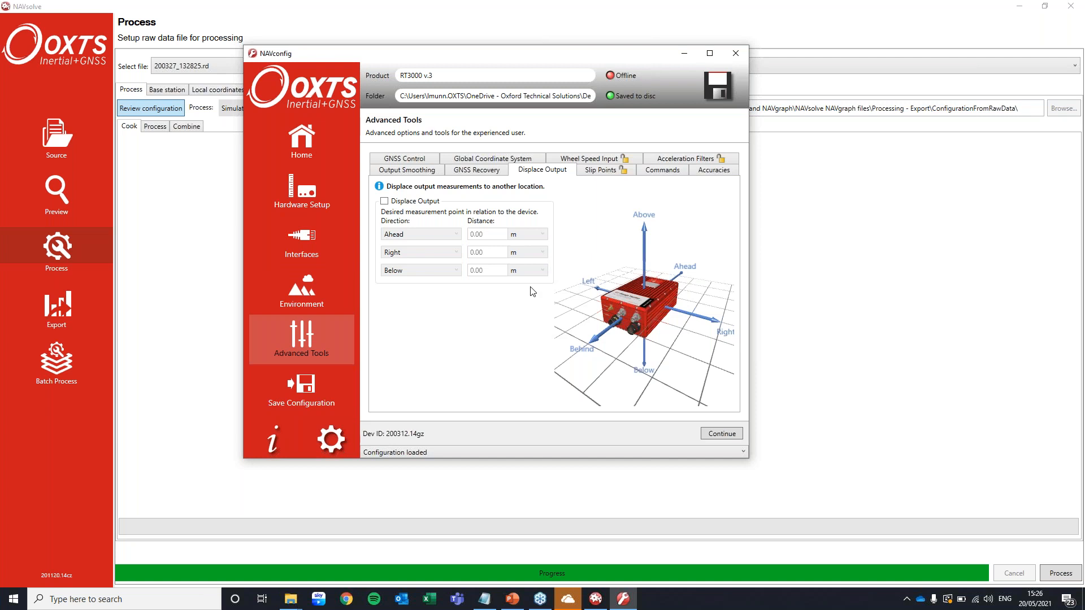
click(305, 404)
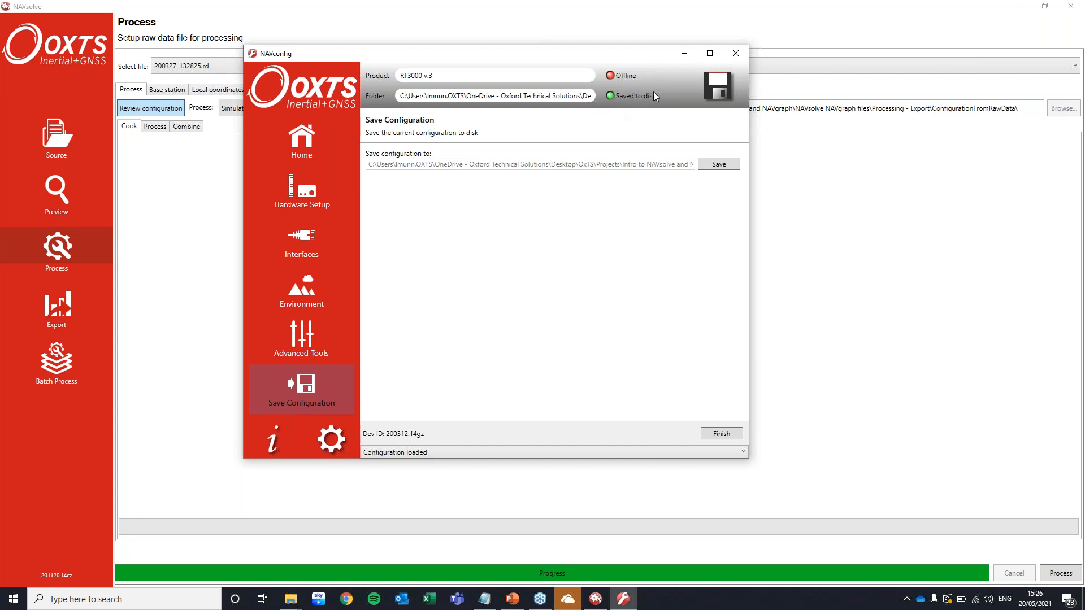
click(742, 53)
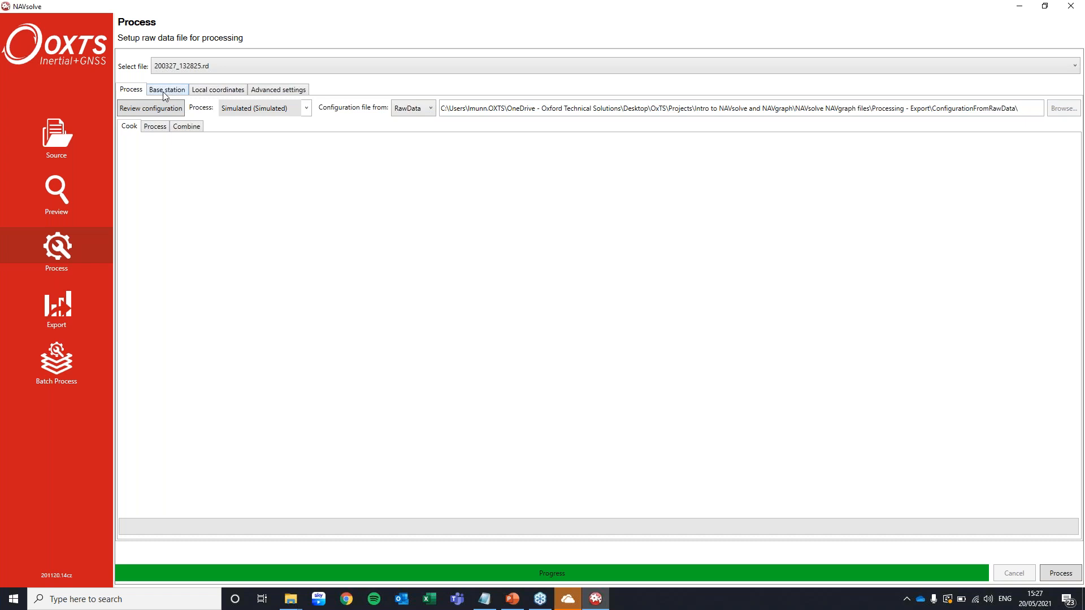
Step: Set the processing type to Combined (Forwards + Backwards)
click(307, 110)
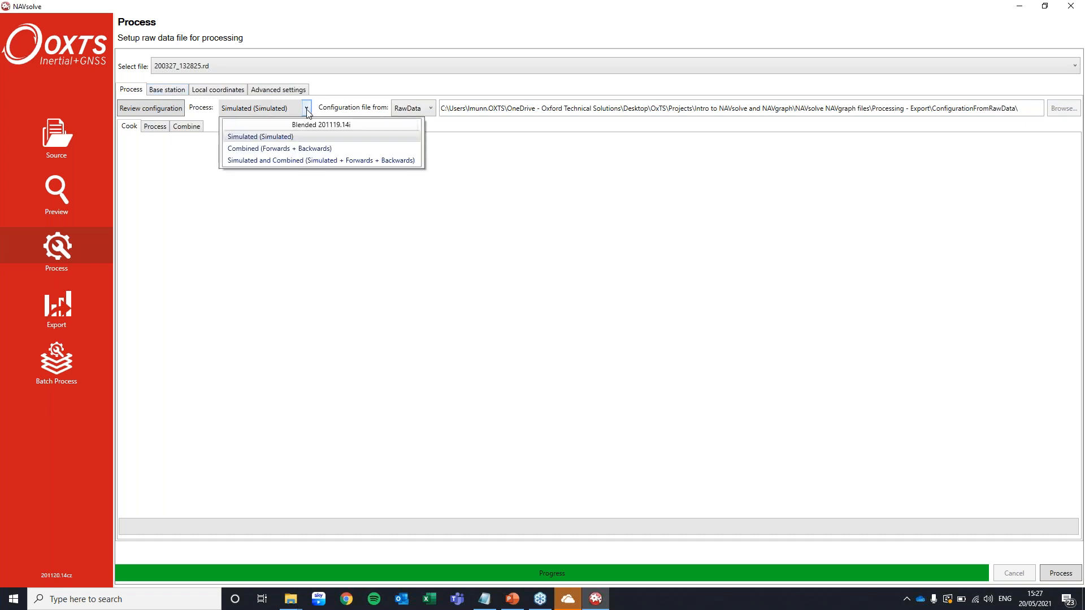
click(350, 150)
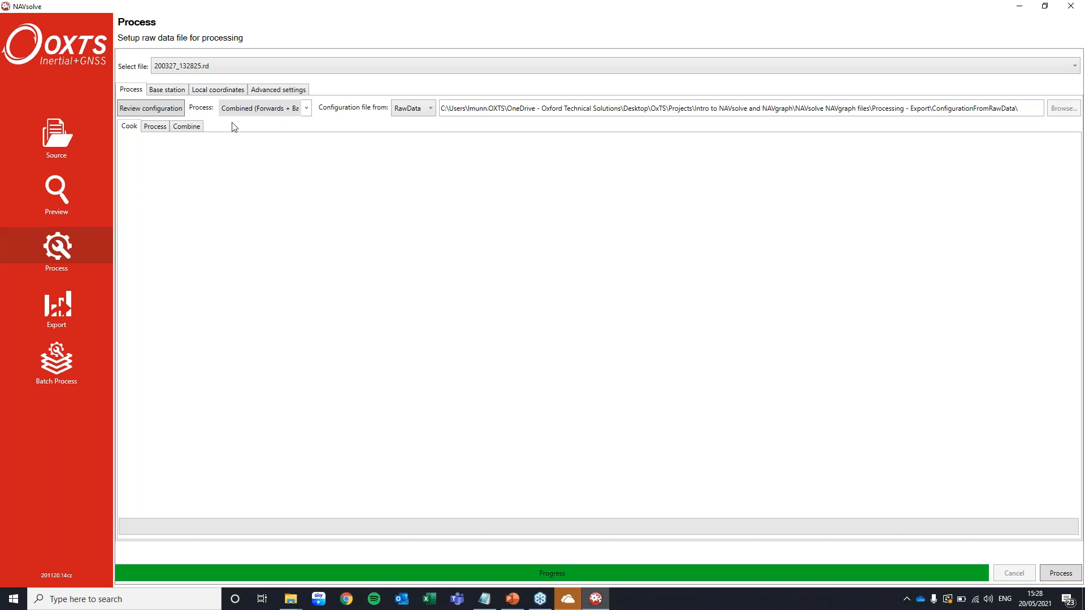
Step: Search online for base stations within 50 km of the raw data file and dismiss the result message
click(162, 91)
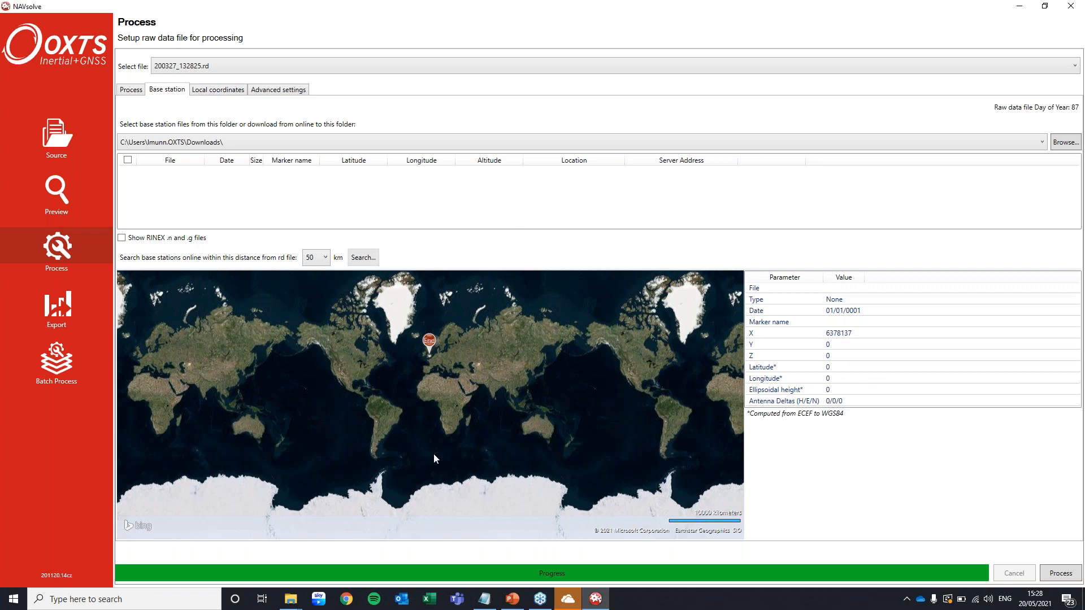
click(364, 258)
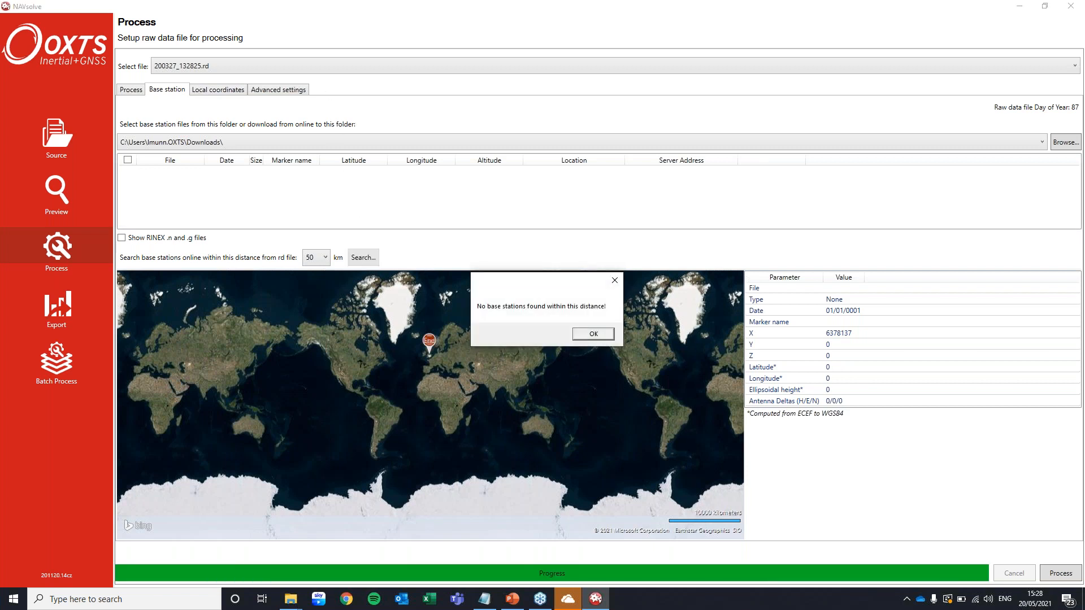
click(592, 335)
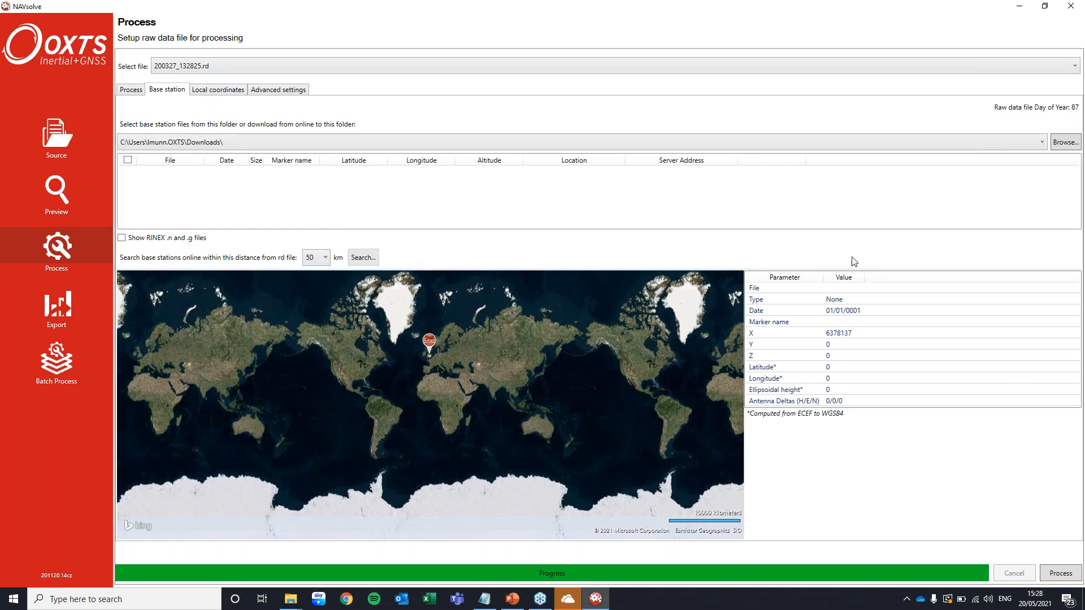
Step: Begin choosing the base station folder and copy the path of NAVsolve NAVgraph files\RINEX files from File Explorer
click(1062, 144)
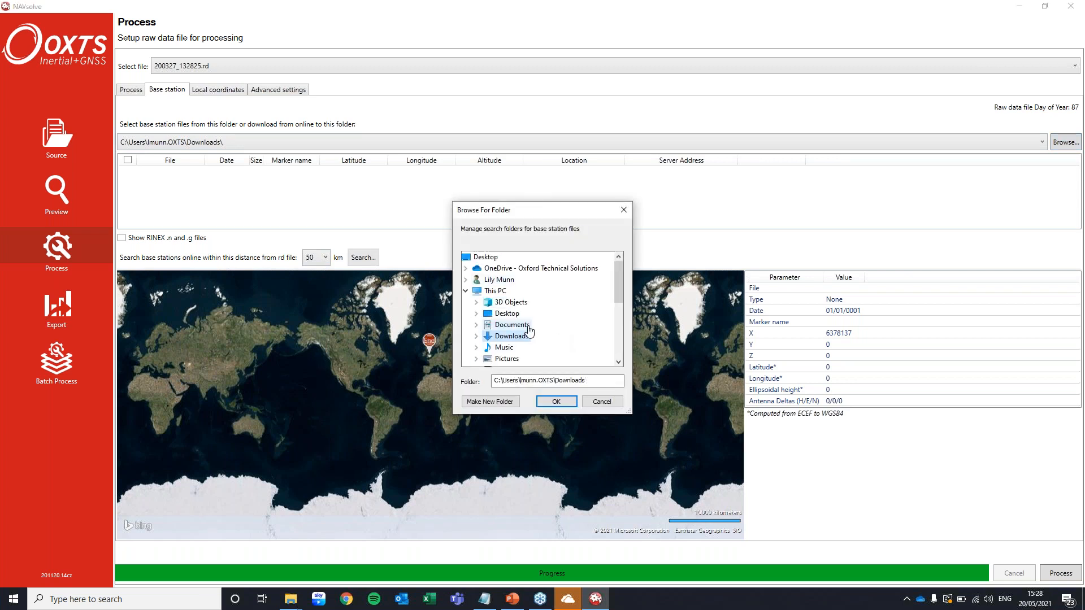
scroll(529, 331, down, 2)
scroll(565, 319, up, 3)
click(298, 602)
click(206, 545)
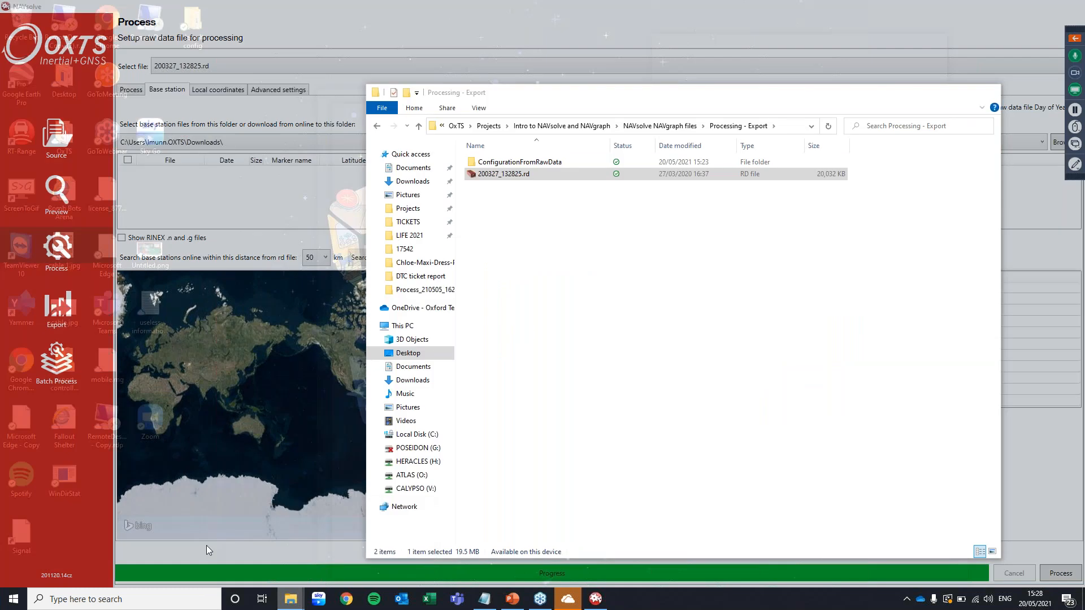
click(691, 132)
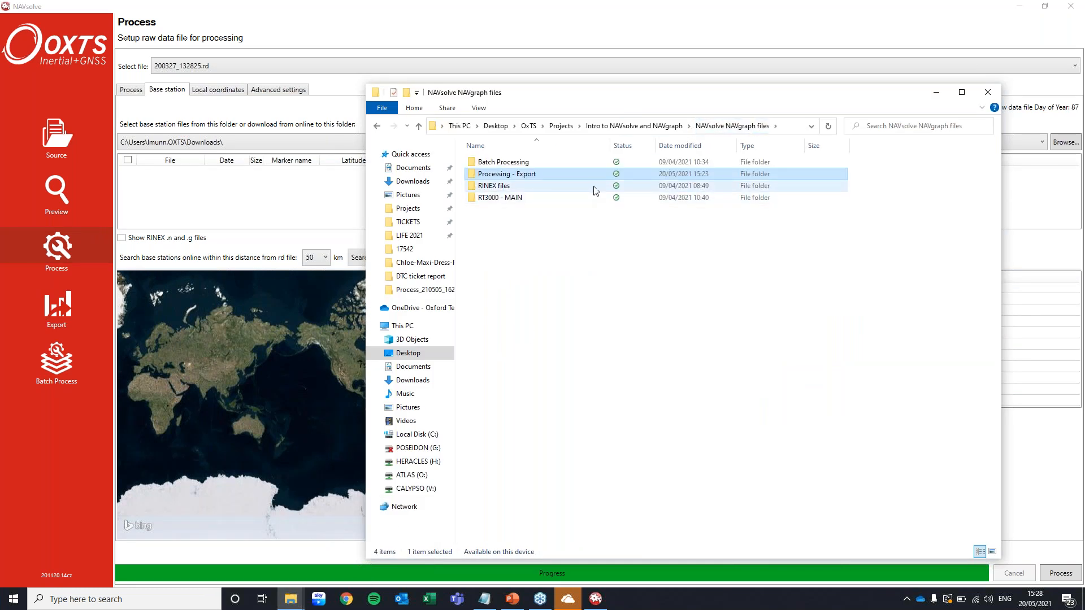
click(595, 190)
double_click(595, 190)
click(784, 126)
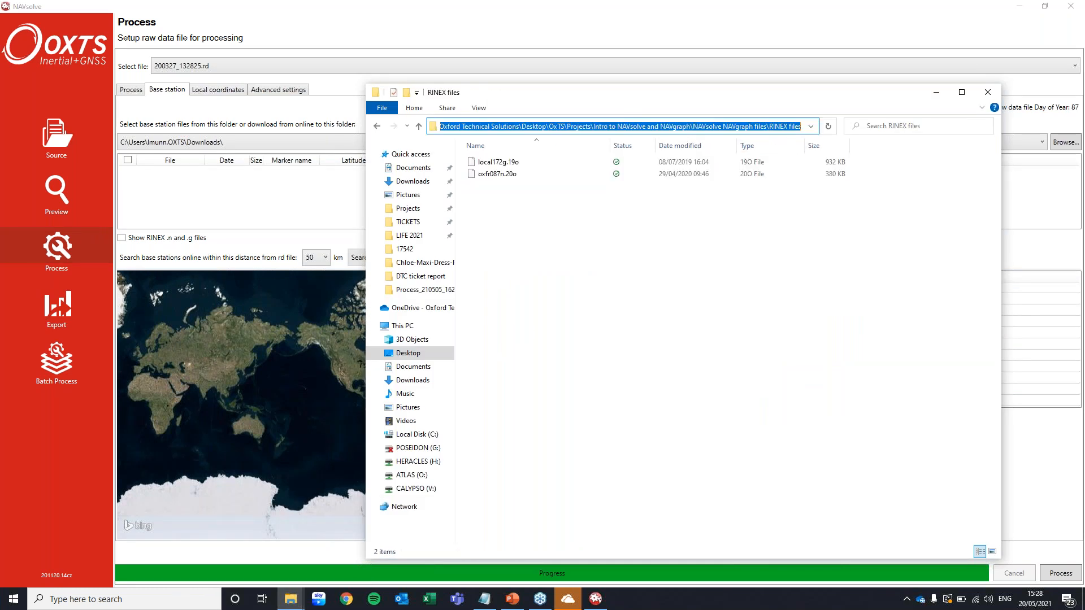
click(936, 93)
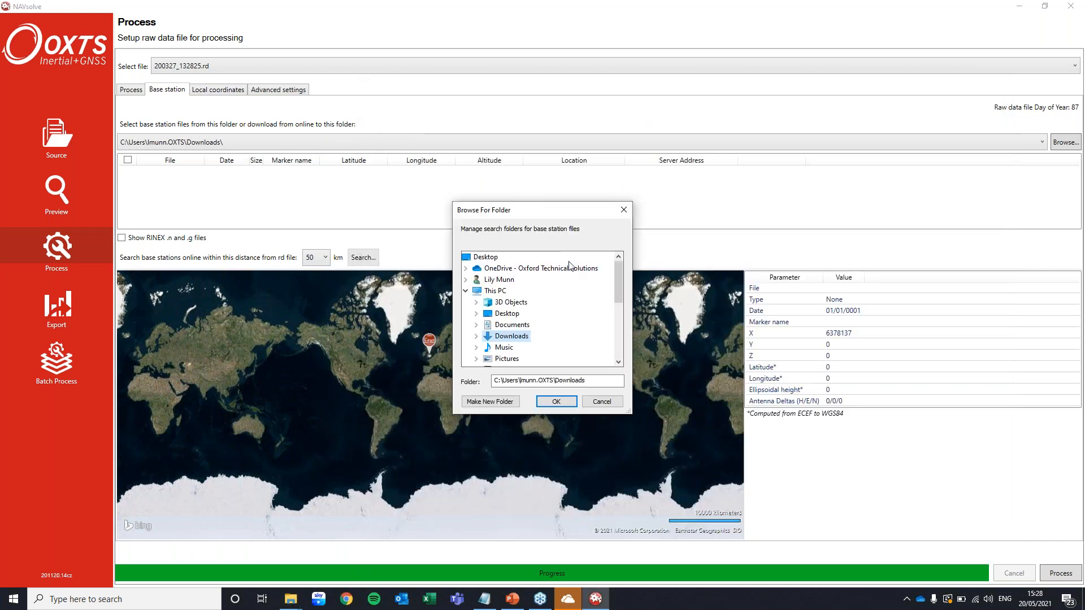
Step: Set the base station search folder to the copied RINEX files path
double_click(575, 380)
text(C:\Users\lmunn.OXTS\OneDrive - Oxford Technical Solutions\Desktop\OxTS\Projects\Intro to NAVsolve and NAVgraph\NAVsolve NAVgraph files\RINEX files)
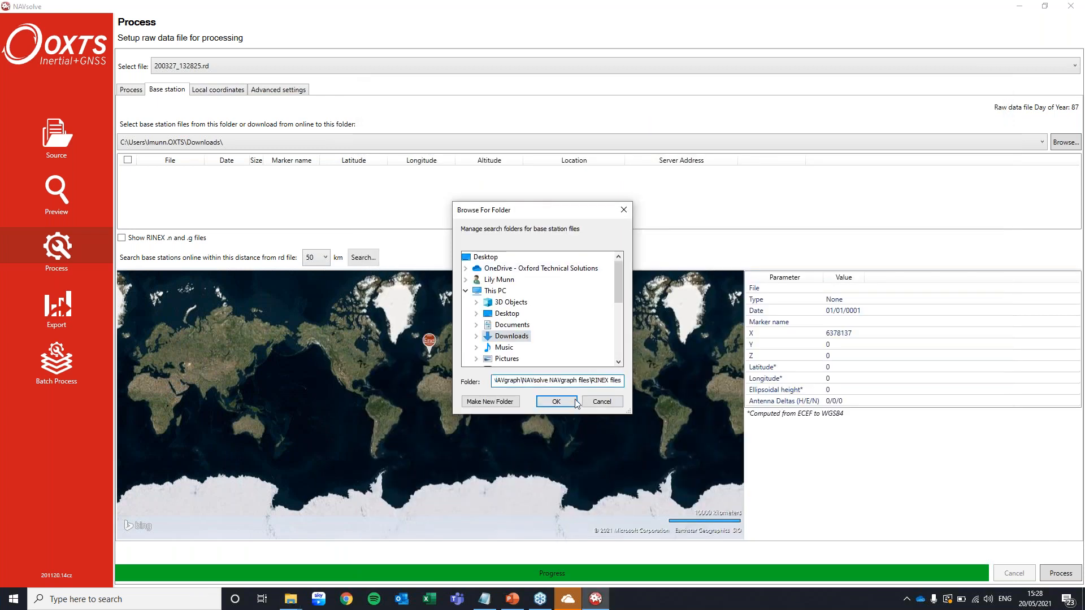
click(570, 401)
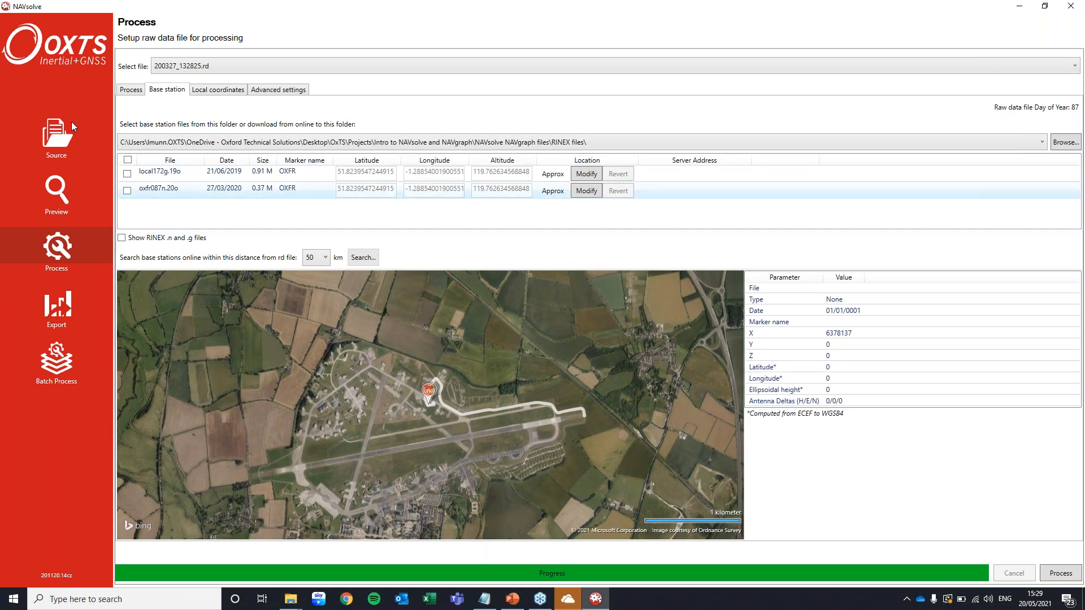
Step: Enable the base station files local172g.19o and oxfr087n.20o and check their location against the route on the map
click(127, 174)
click(127, 191)
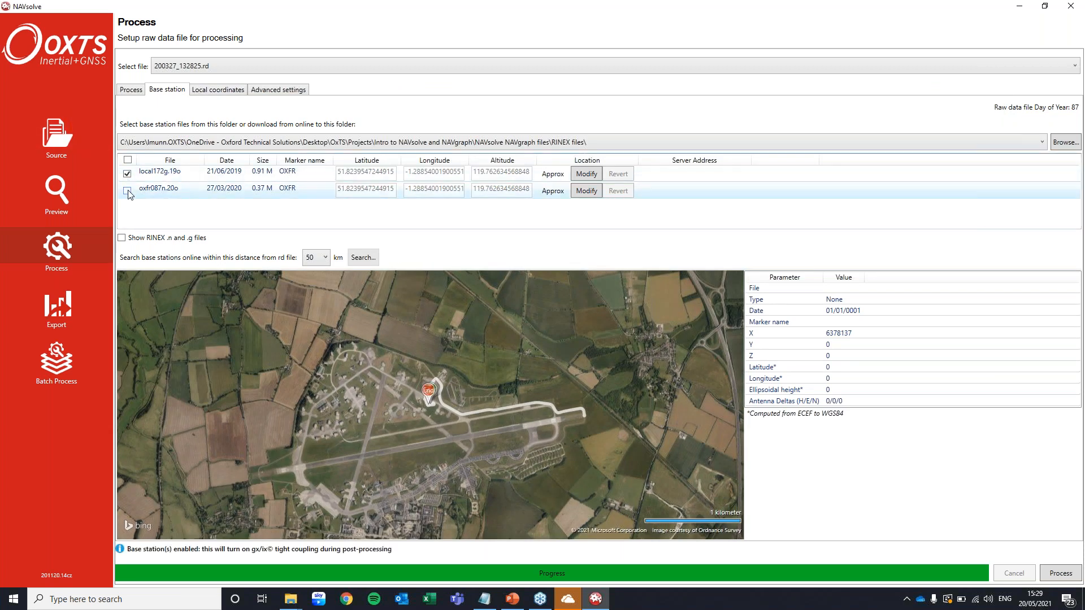
scroll(287, 378, down, 3)
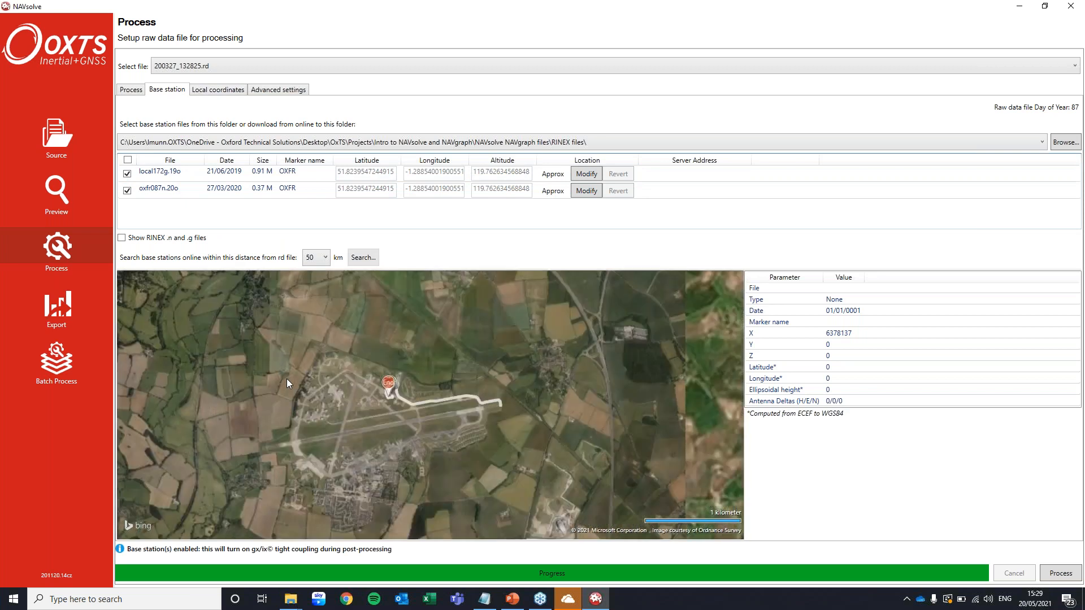
scroll(287, 378, down, 1)
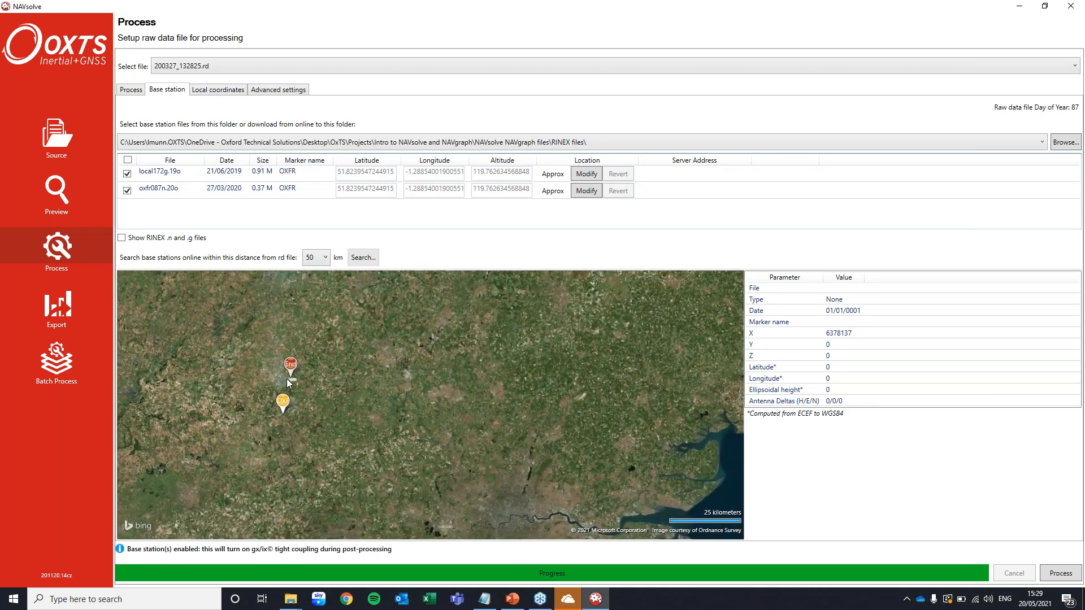
drag(304, 407, 378, 407)
scroll(358, 407, up, 5)
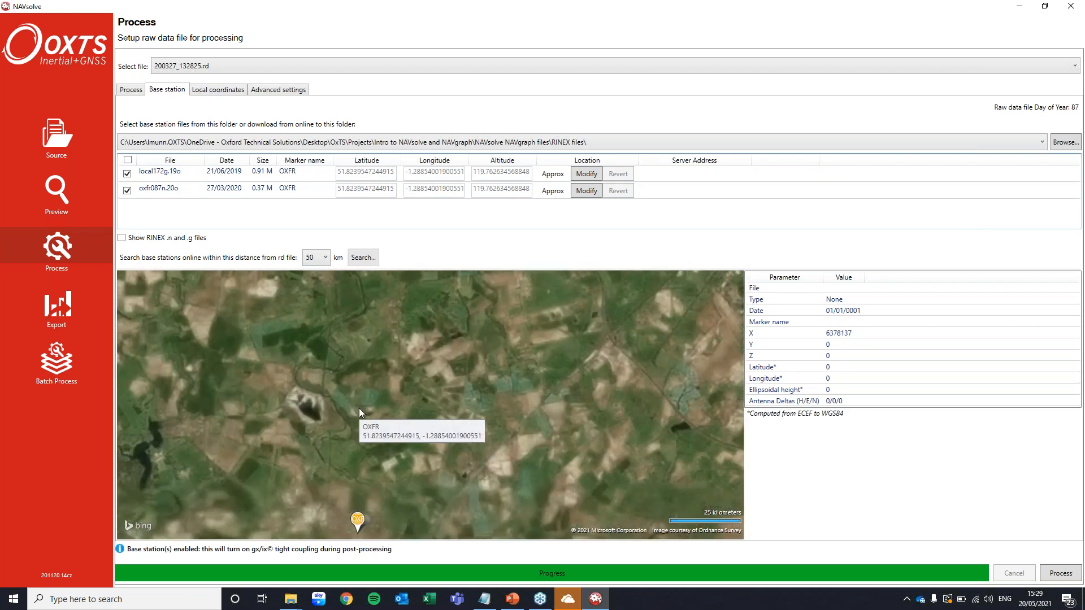
scroll(379, 439, down, 3)
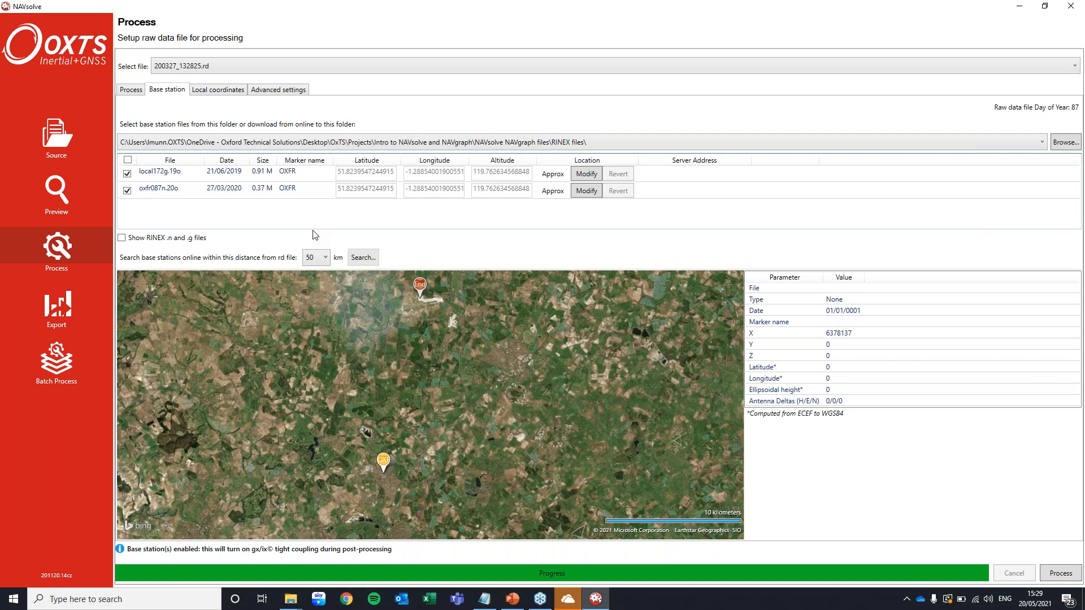
Step: Set the local coordinates origin at the point around 13:36:31 on the speed graph
click(230, 93)
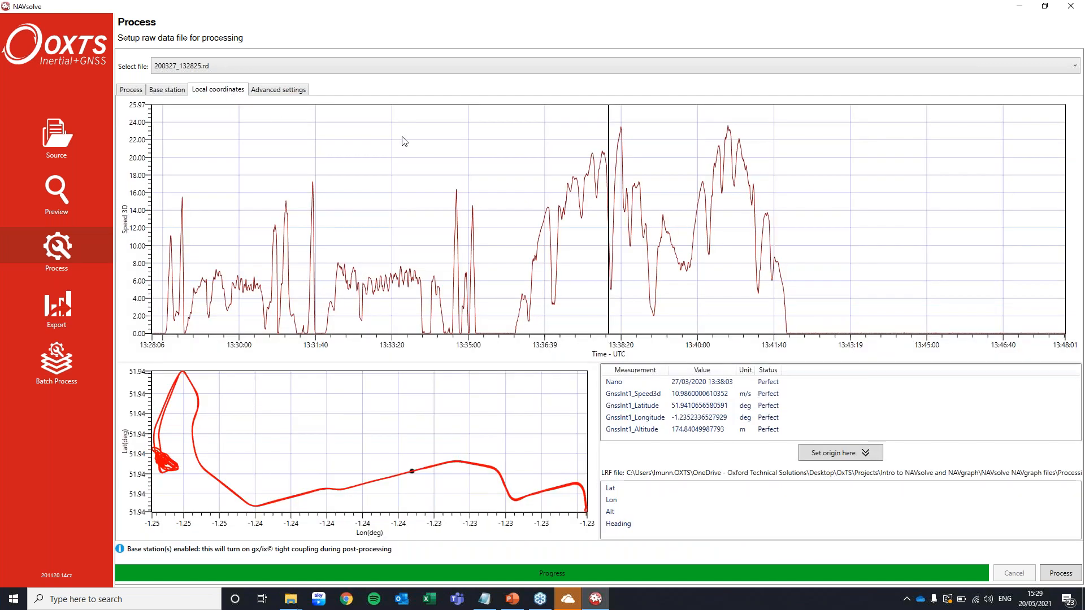
drag(608, 300, 506, 302)
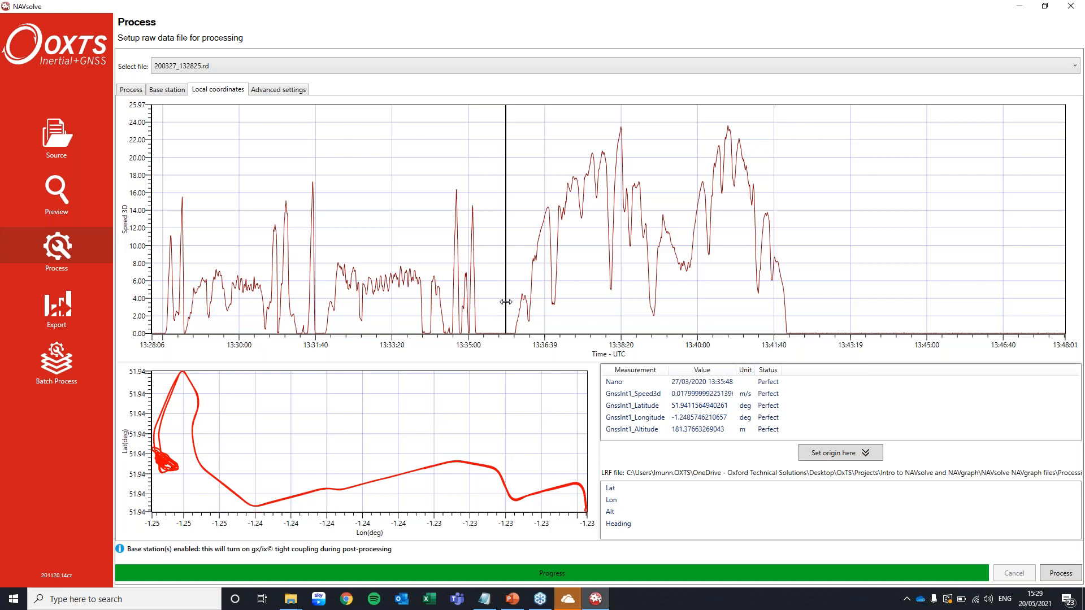
drag(506, 302, 538, 333)
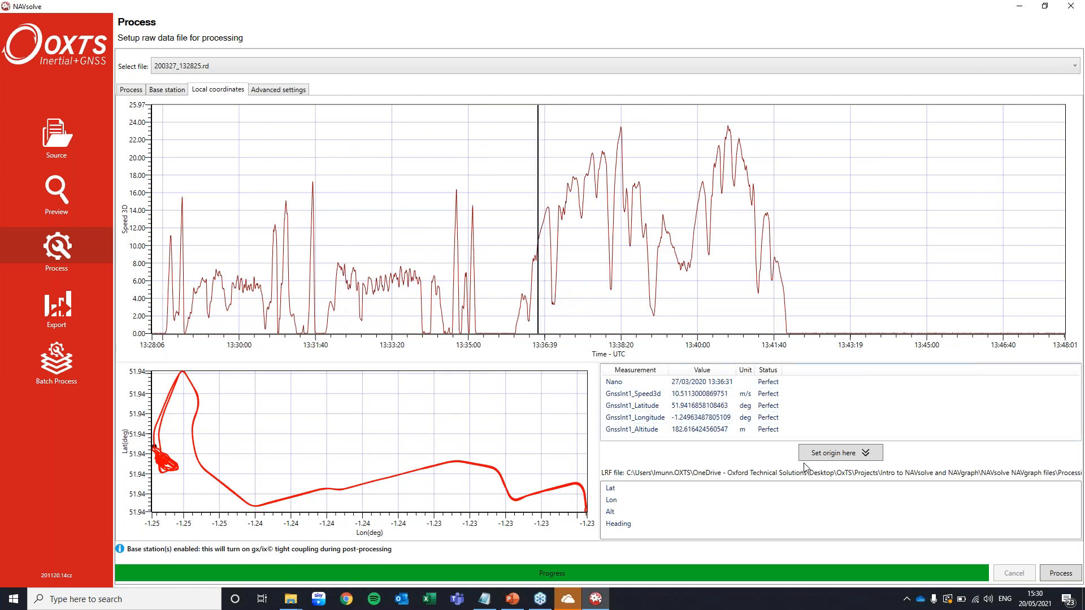
click(834, 454)
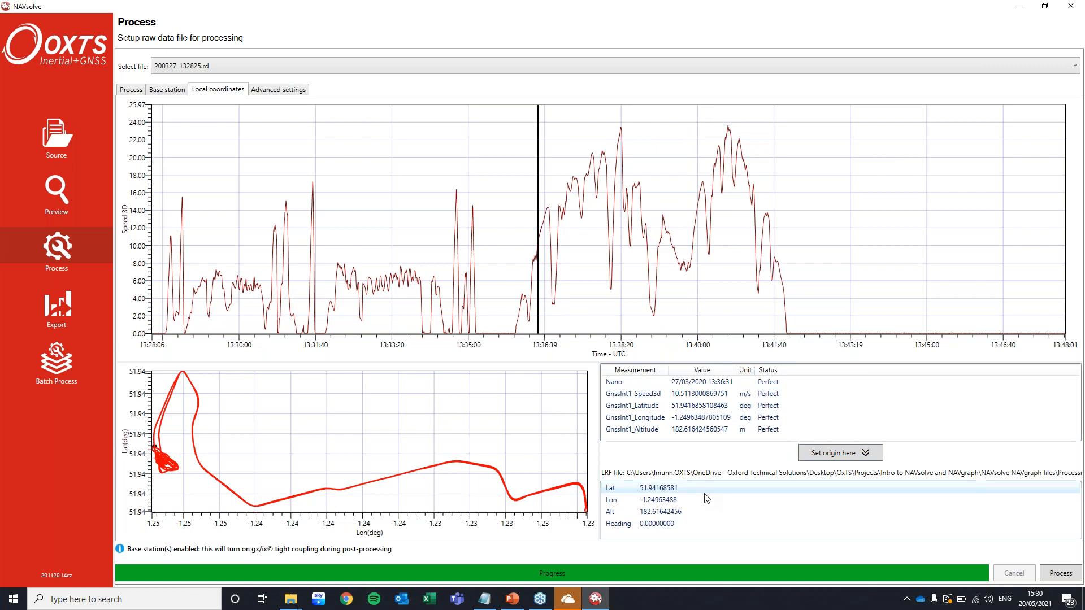
Step: Review the advanced processing and application settings, and return to the main processing view
click(264, 92)
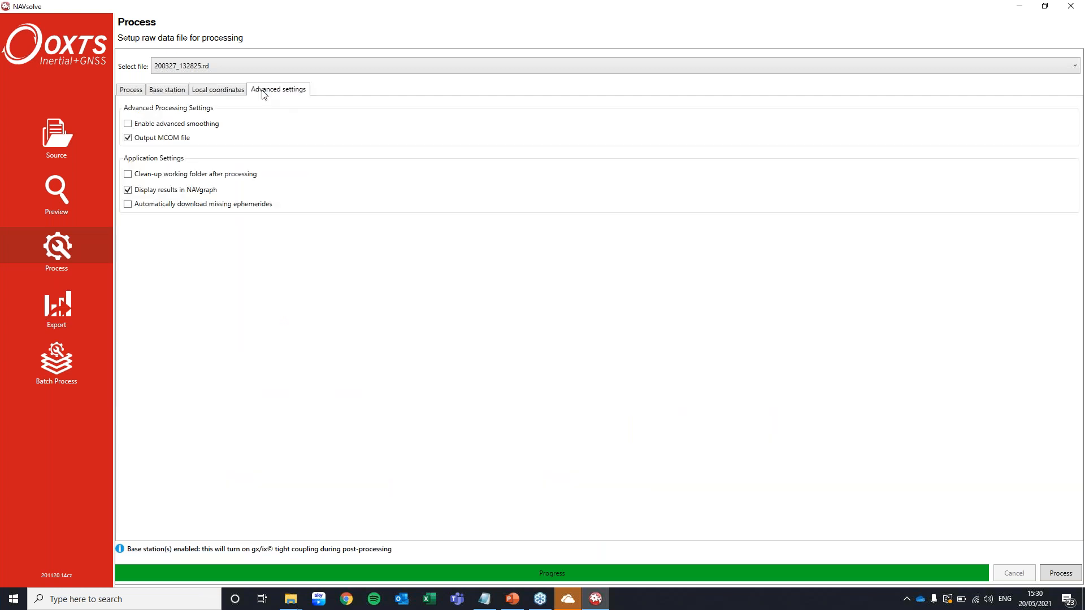
click(189, 140)
click(137, 90)
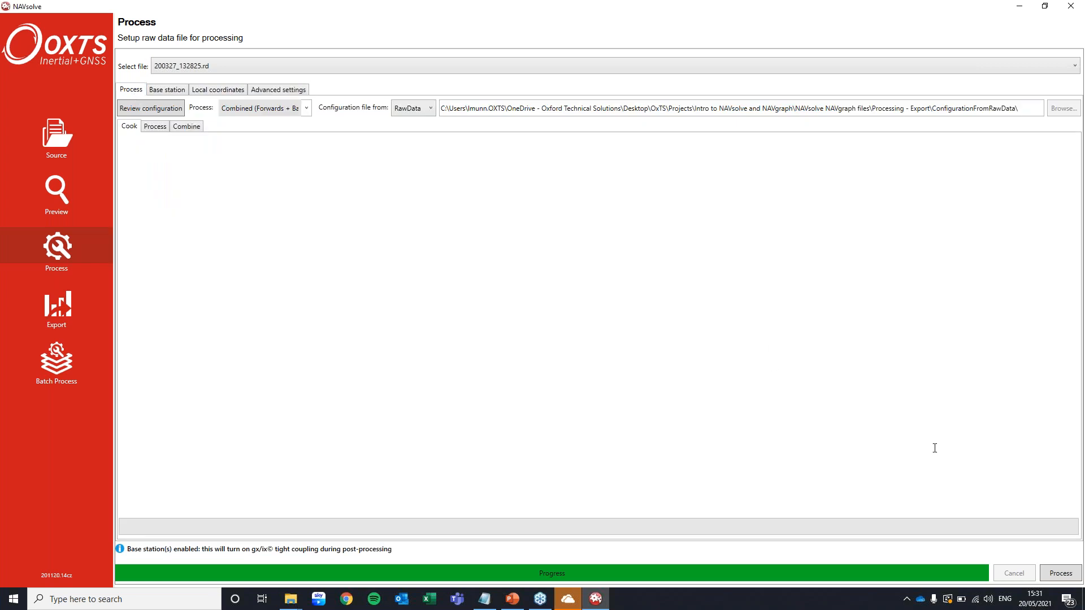
Step: Process the raw data file 200327_132825.rd and close the resulting NAVgraph plot
click(1067, 574)
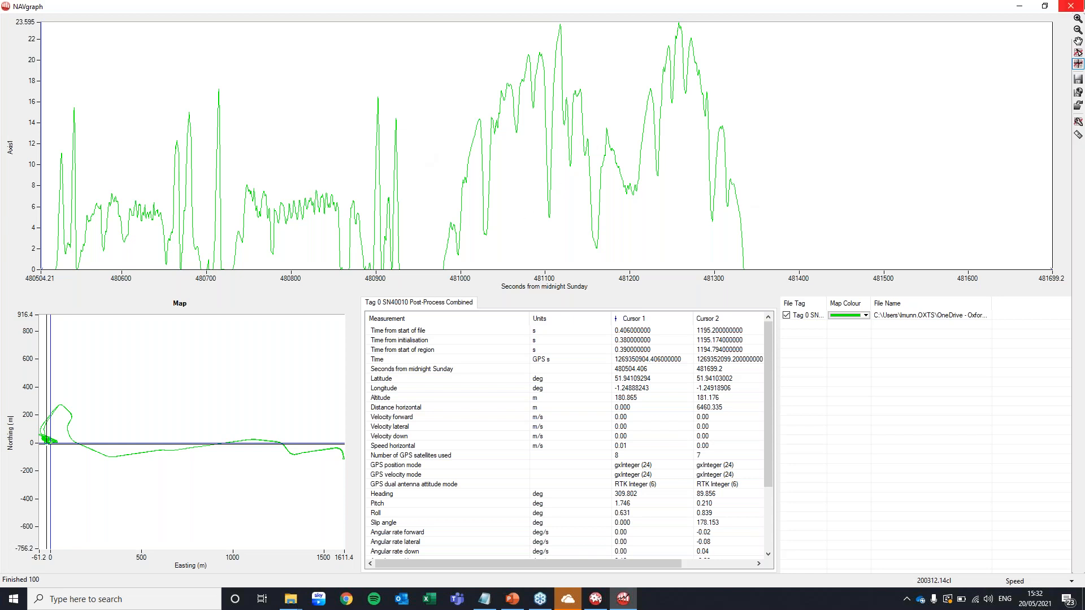
click(1070, 6)
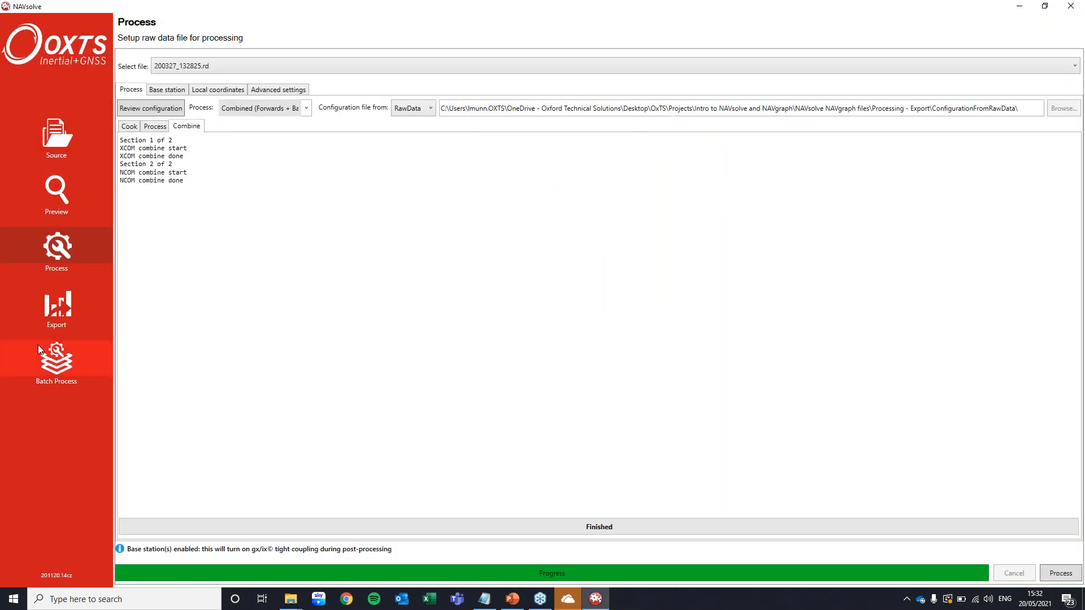
Step: Limit the export of 200327_132825.ncom to the period from 13:28:06.206 to 13:42:21.206 using the speed graph
click(72, 299)
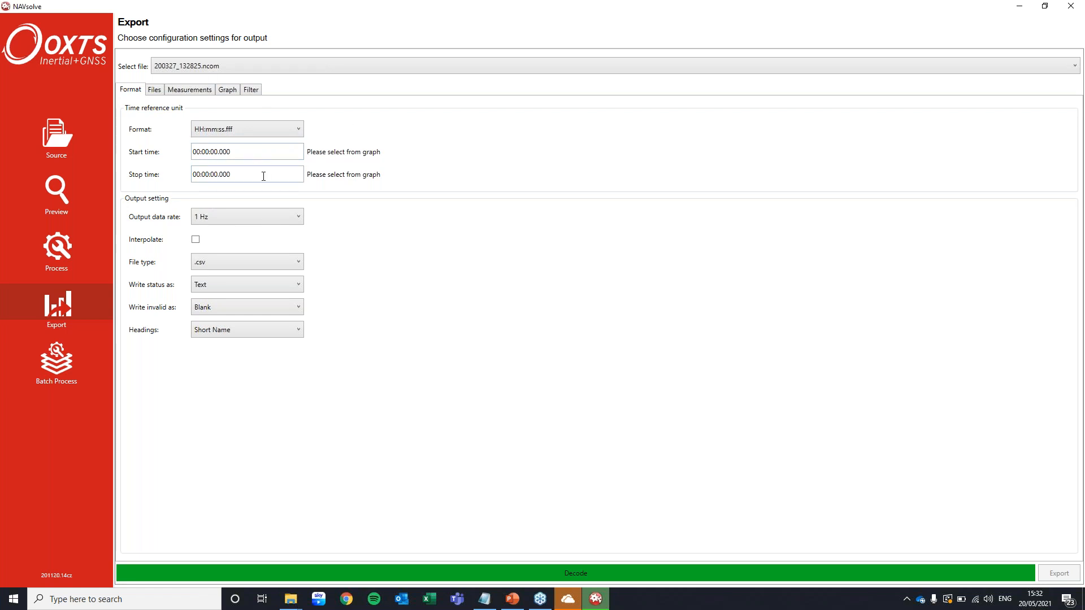
click(286, 133)
click(286, 133)
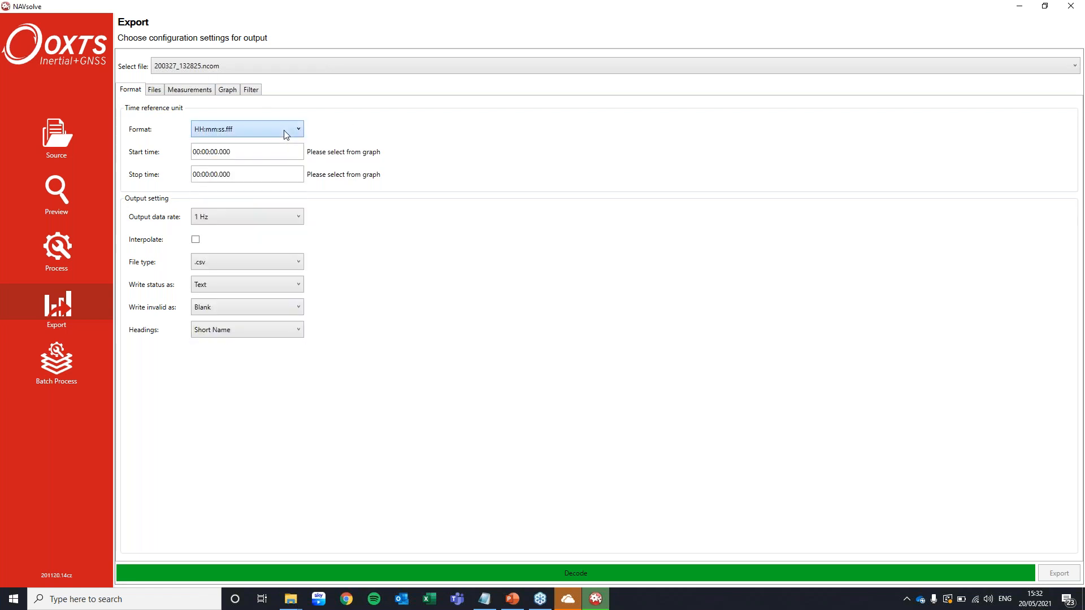
click(227, 90)
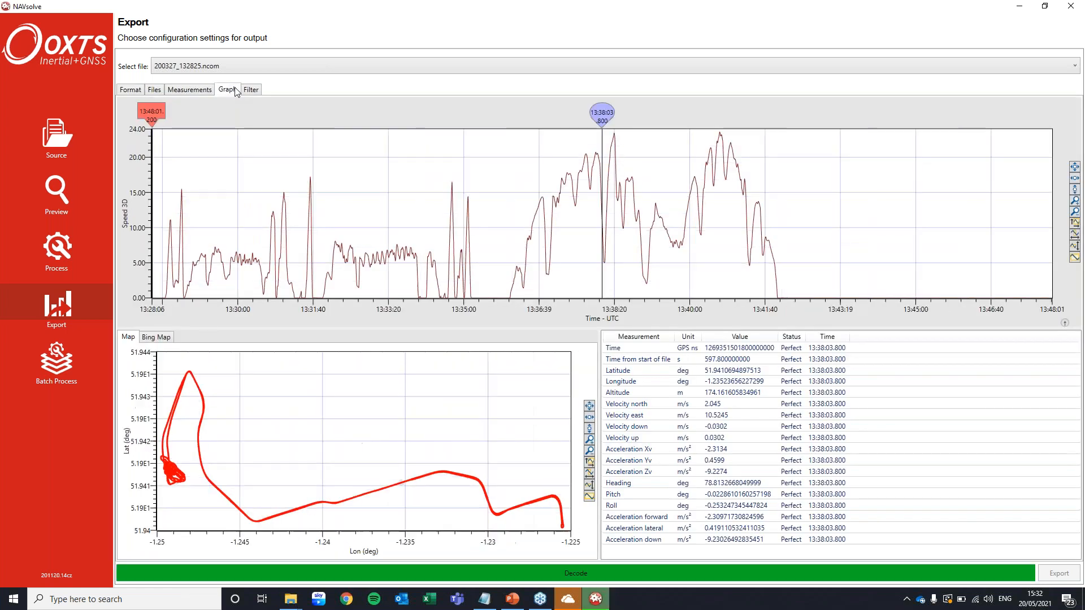
mouse_move(159, 114)
mouse_down()
mouse_move(592, 58)
mouse_move(898, 50)
mouse_move(572, 109)
mouse_move(794, 104)
mouse_move(774, 117)
mouse_move(831, 116)
mouse_move(760, 116)
mouse_move(795, 116)
mouse_move(818, 133)
mouse_move(738, 164)
mouse_move(461, 212)
mouse_move(797, 204)
mouse_up()
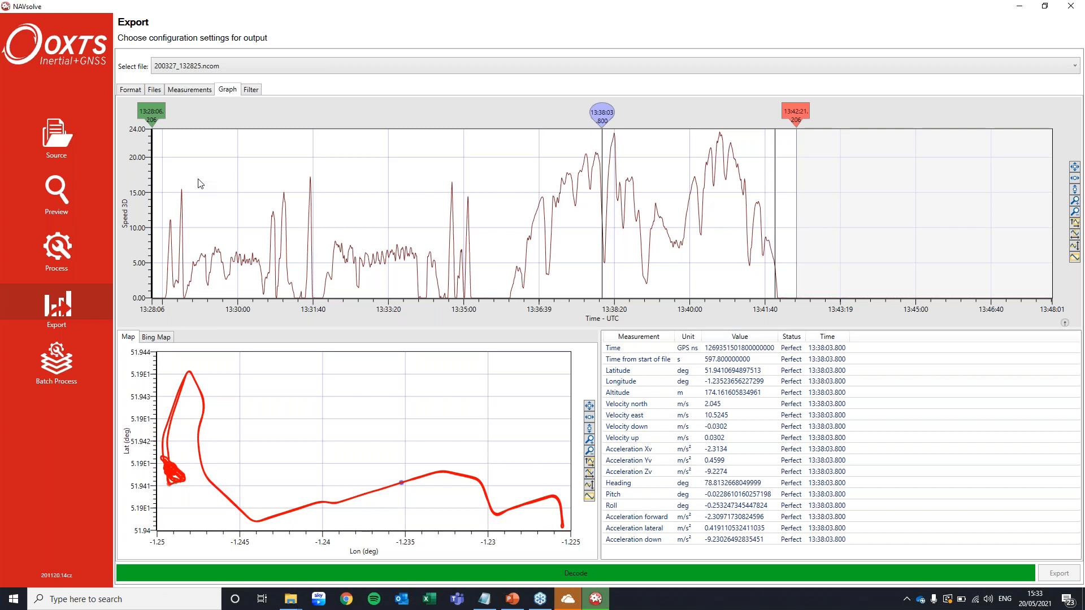
click(126, 92)
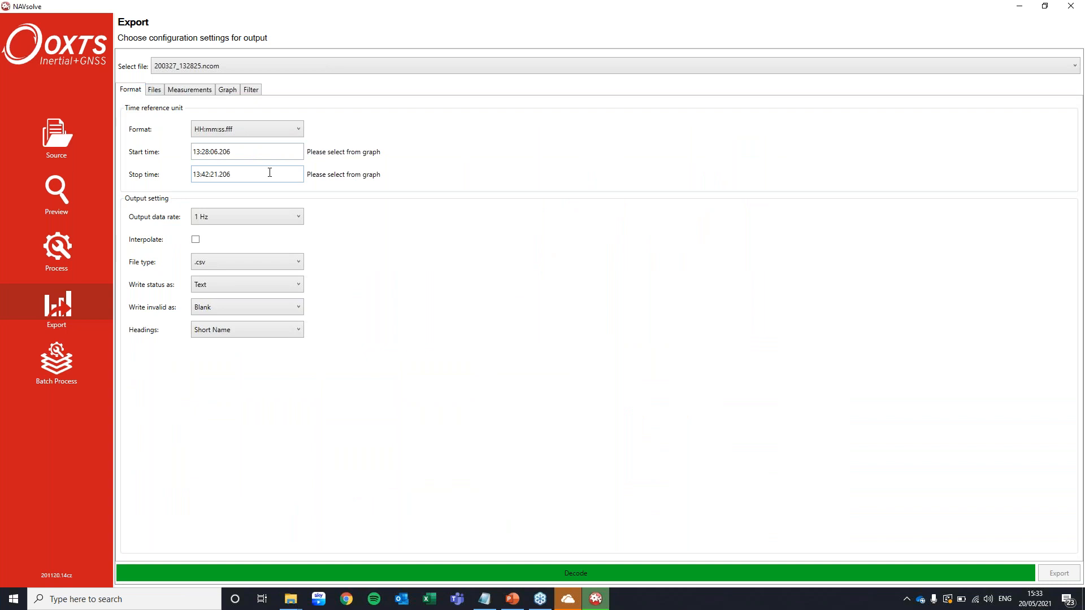
Step: Examine the export options for output data rate, file type, status, invalid values and headings, keeping the current selections
click(279, 219)
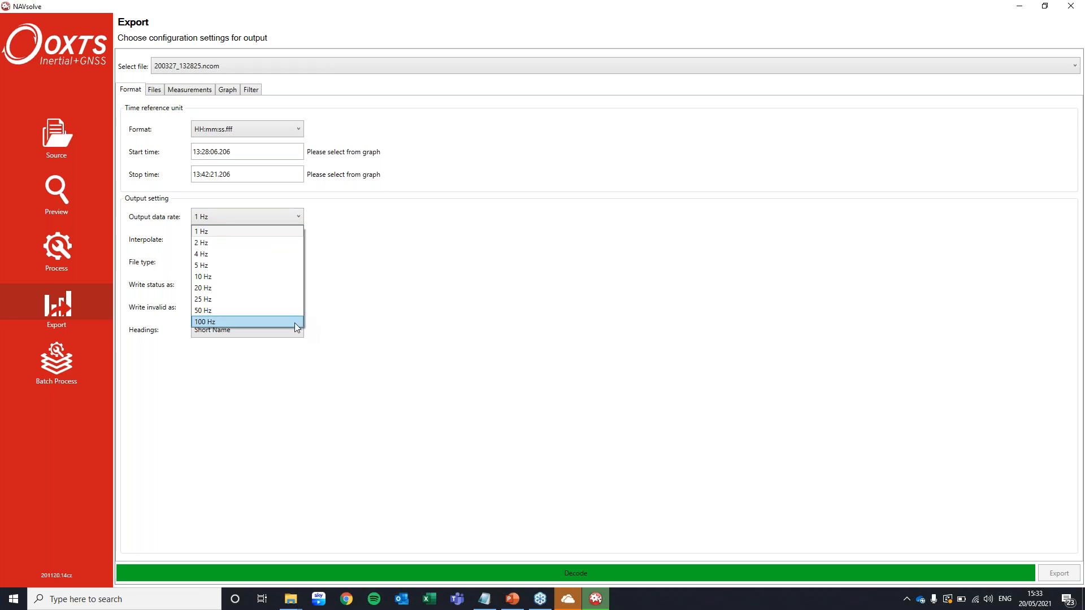
click(360, 285)
click(259, 262)
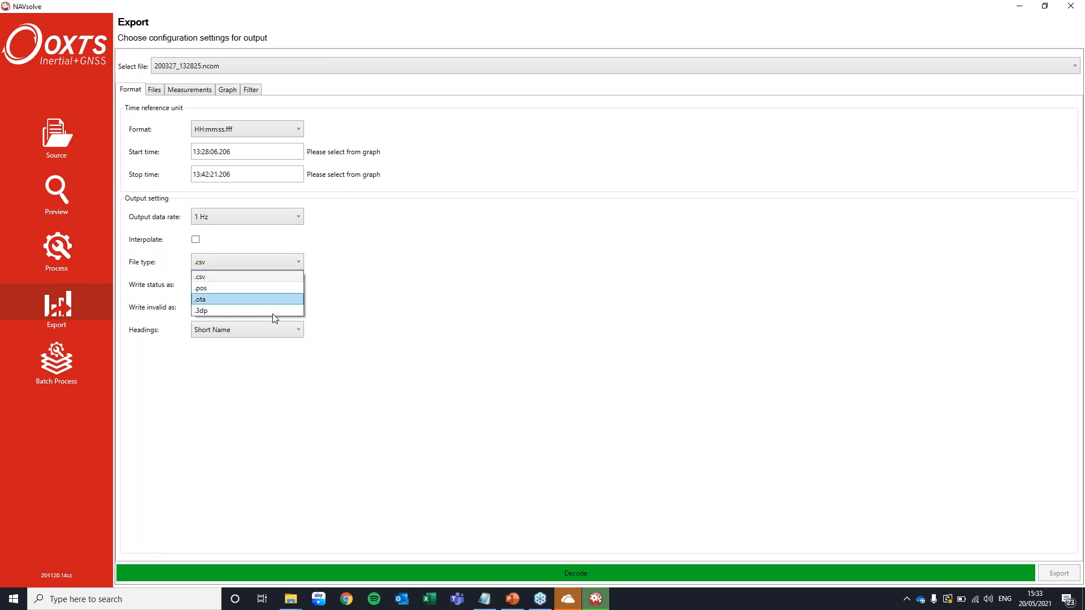
click(289, 280)
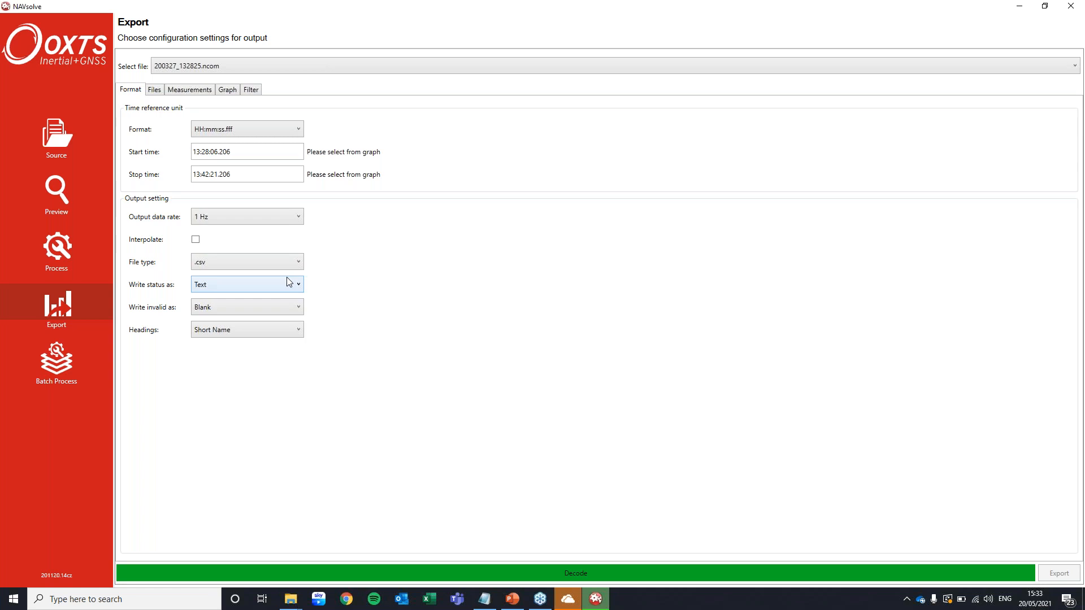
click(302, 287)
click(340, 286)
click(297, 313)
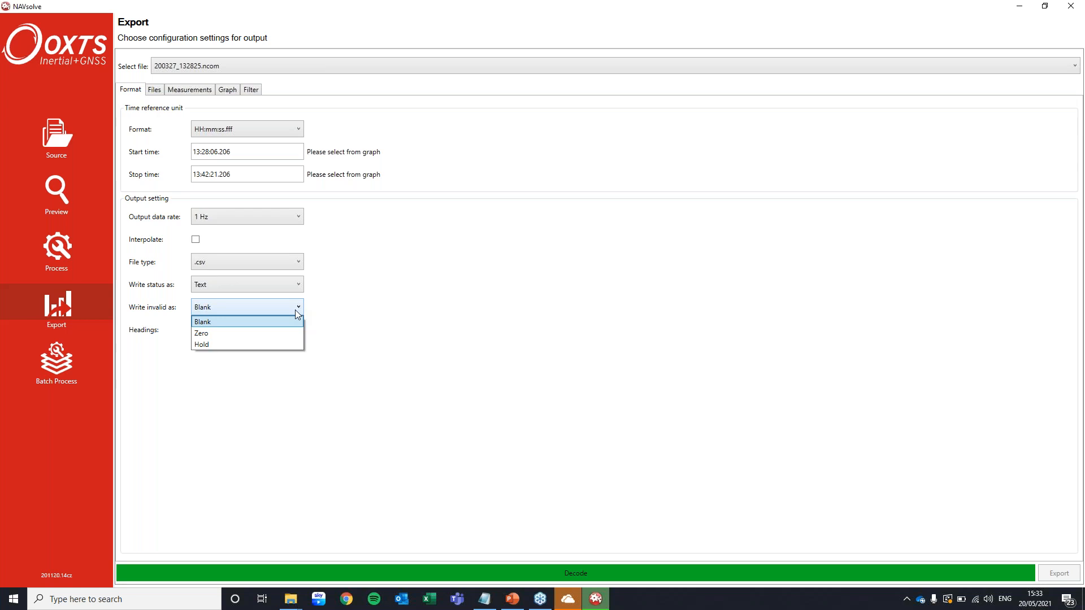
click(298, 313)
click(292, 338)
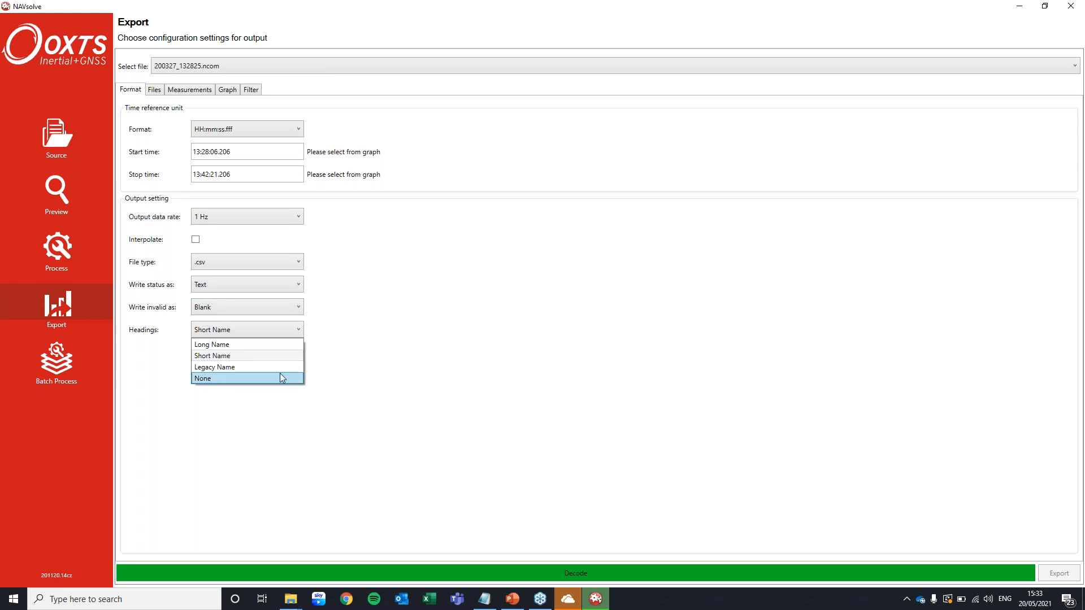
click(325, 361)
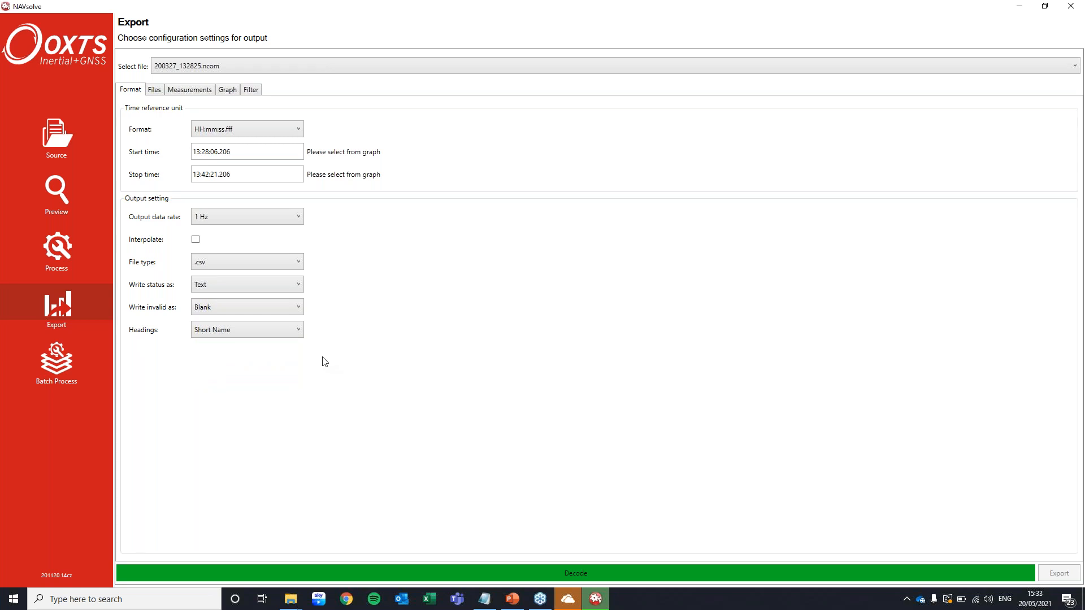
click(260, 336)
click(259, 336)
Step: Enable export to the main output file and to the auto increment file for data extracted on Trigger 1
click(154, 91)
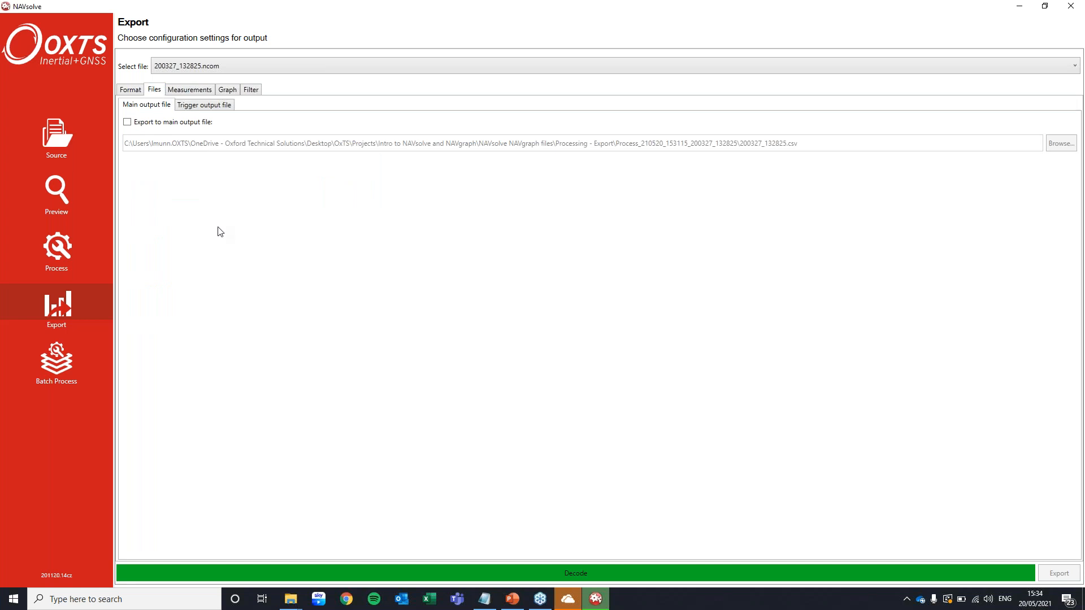
click(182, 123)
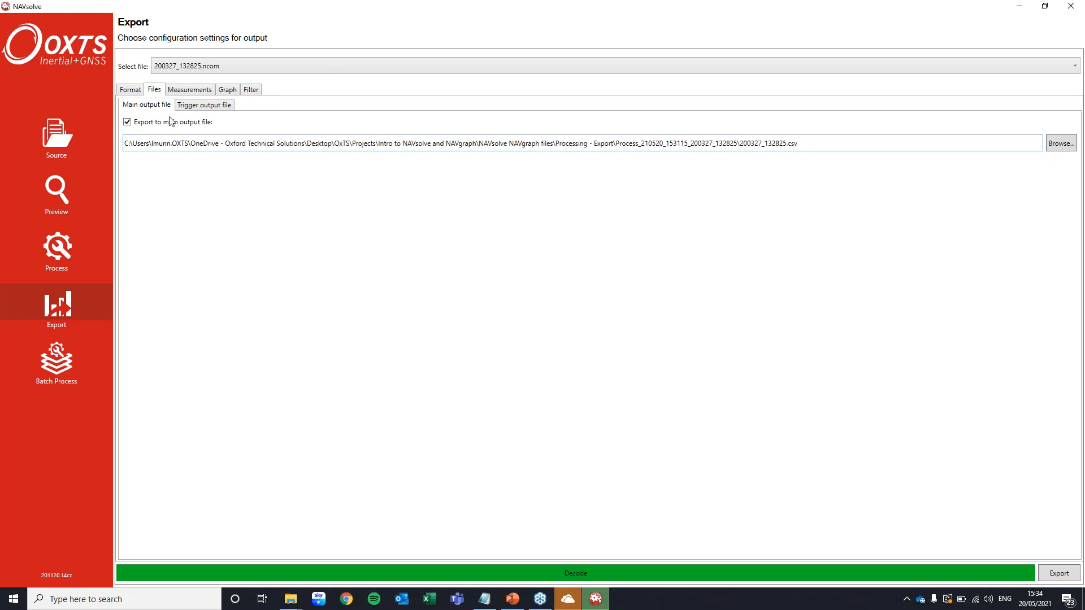
click(205, 108)
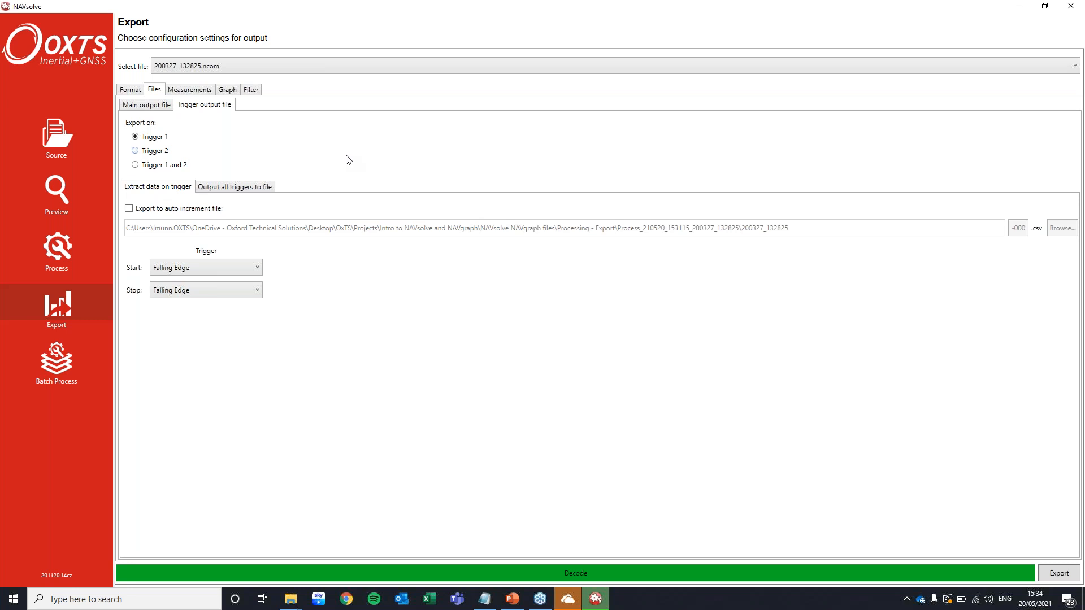
click(187, 208)
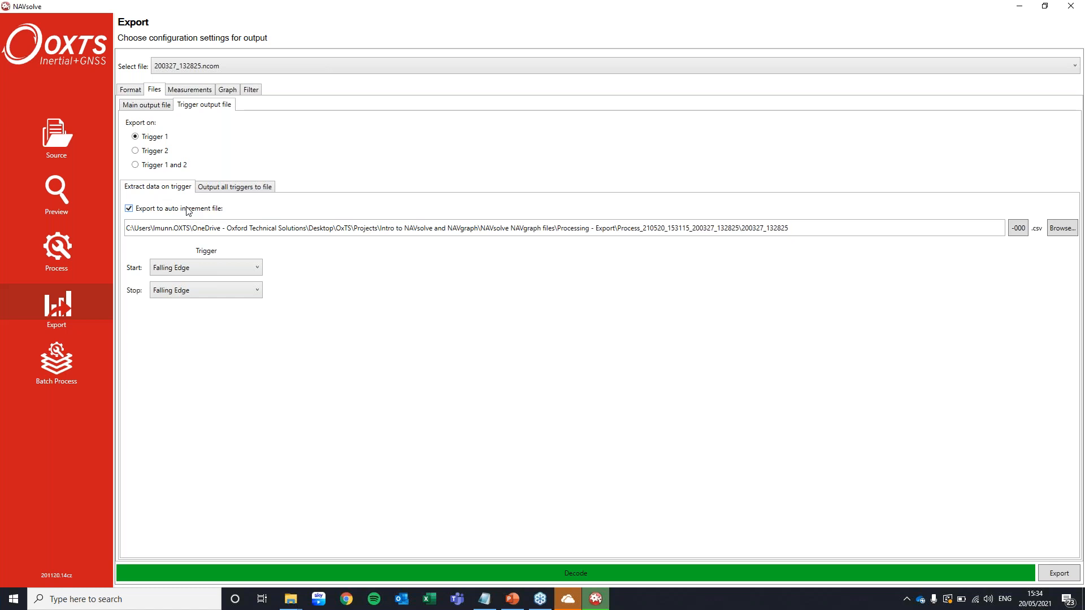
Step: Turn off export to the auto increment trigger file and return to the main output file settings
click(224, 189)
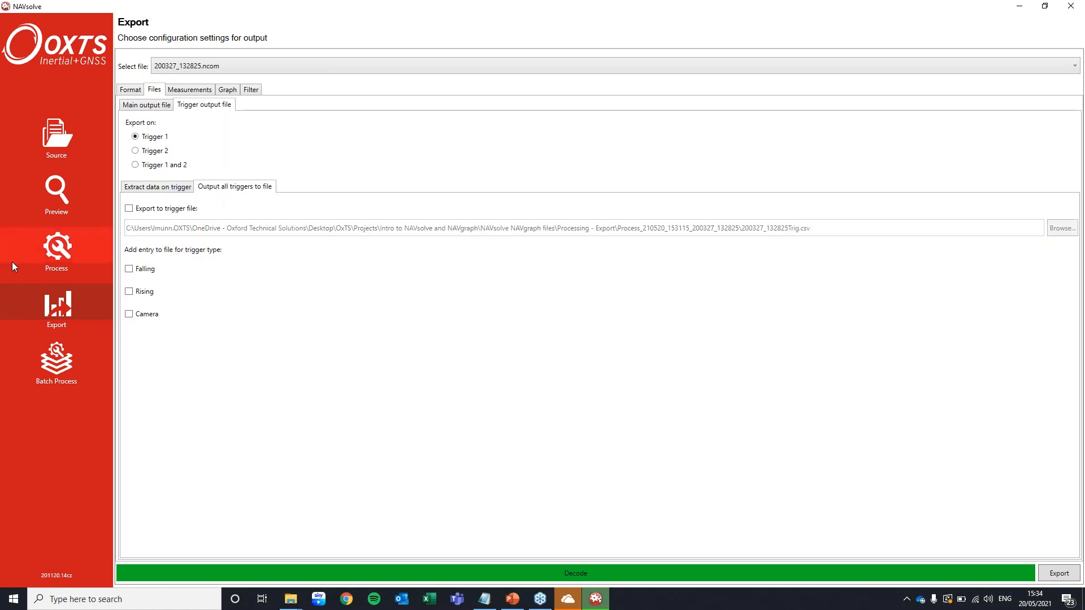
click(161, 187)
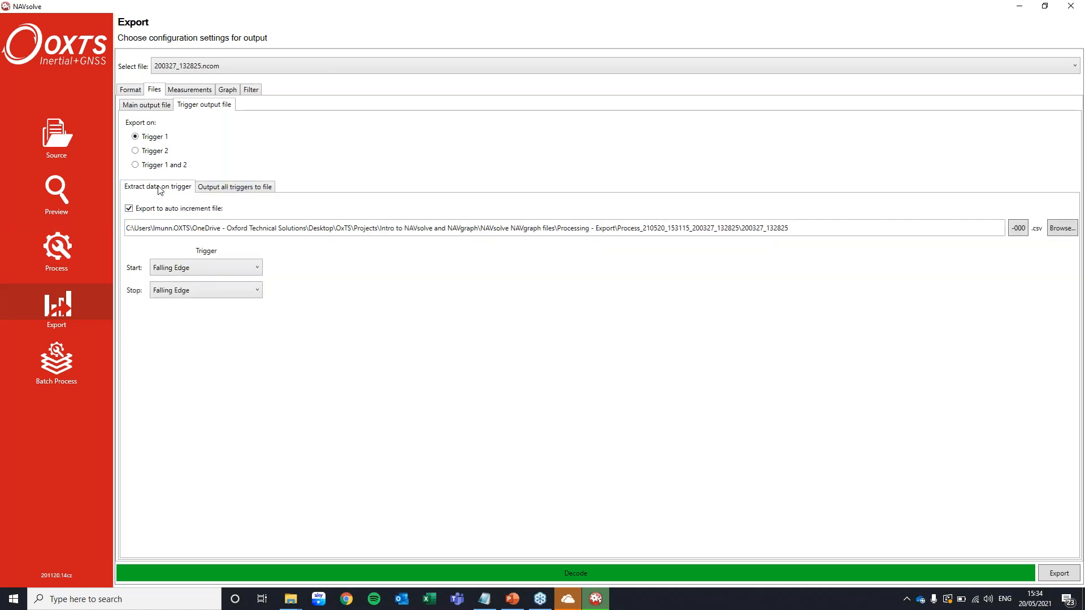
click(167, 208)
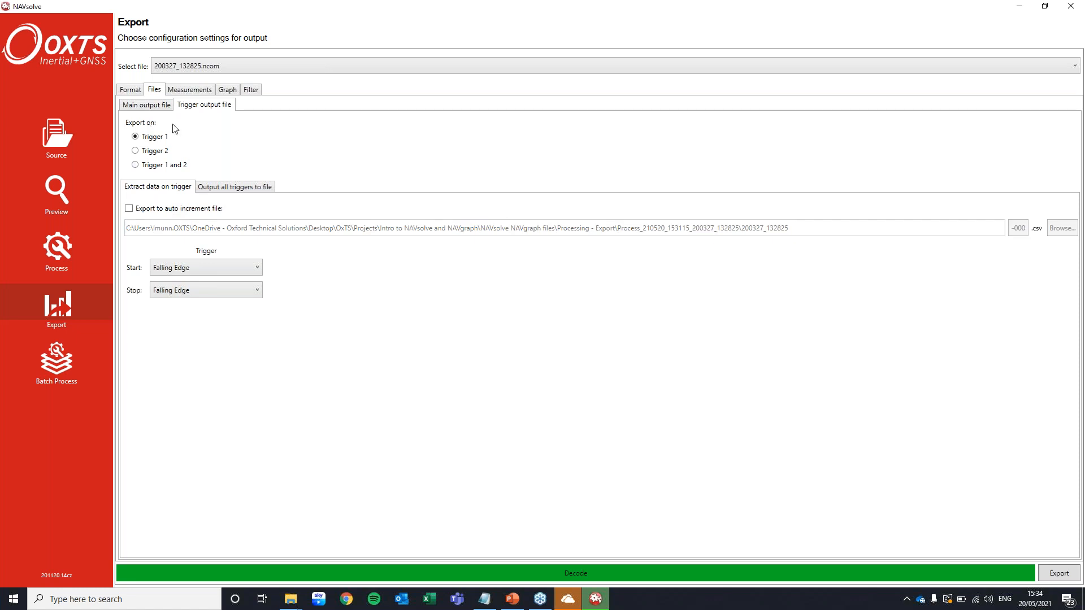
click(176, 274)
click(175, 274)
click(137, 106)
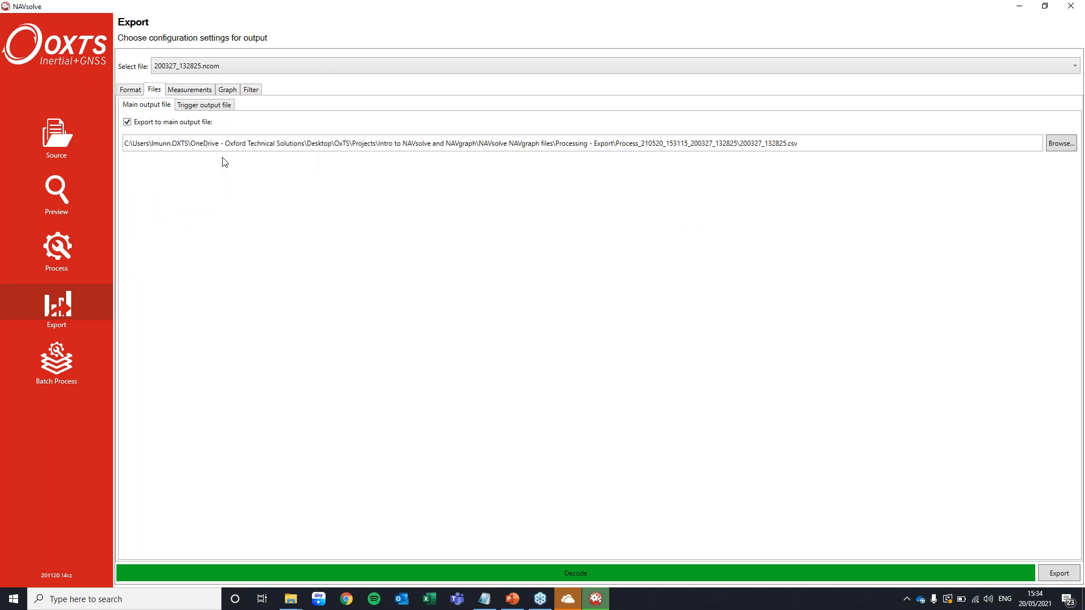
Step: Review the list of export measurements with the unit and filter options for each
click(191, 94)
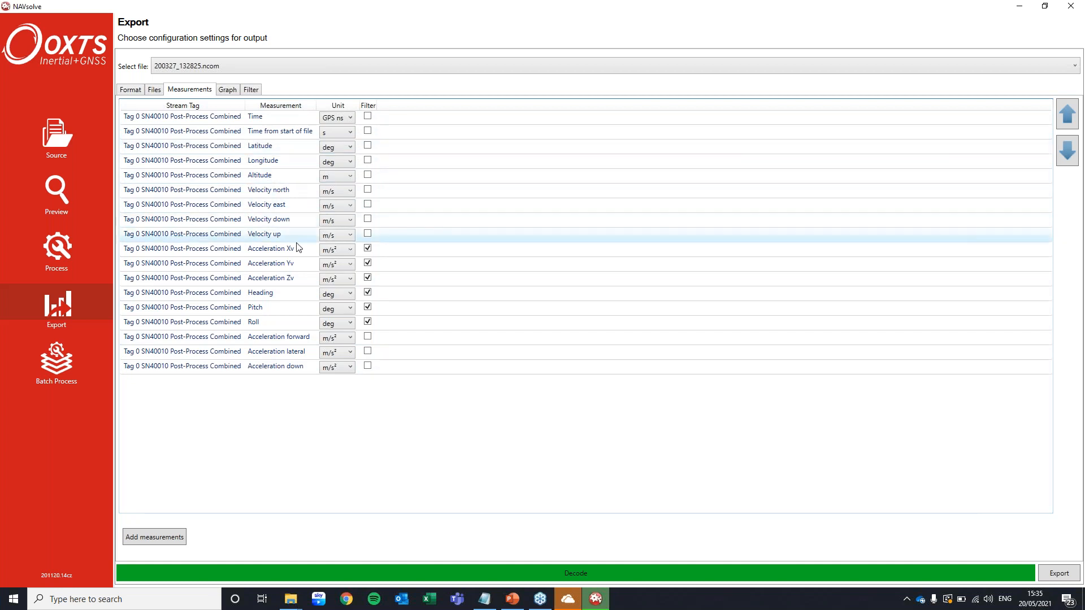
click(350, 117)
click(348, 116)
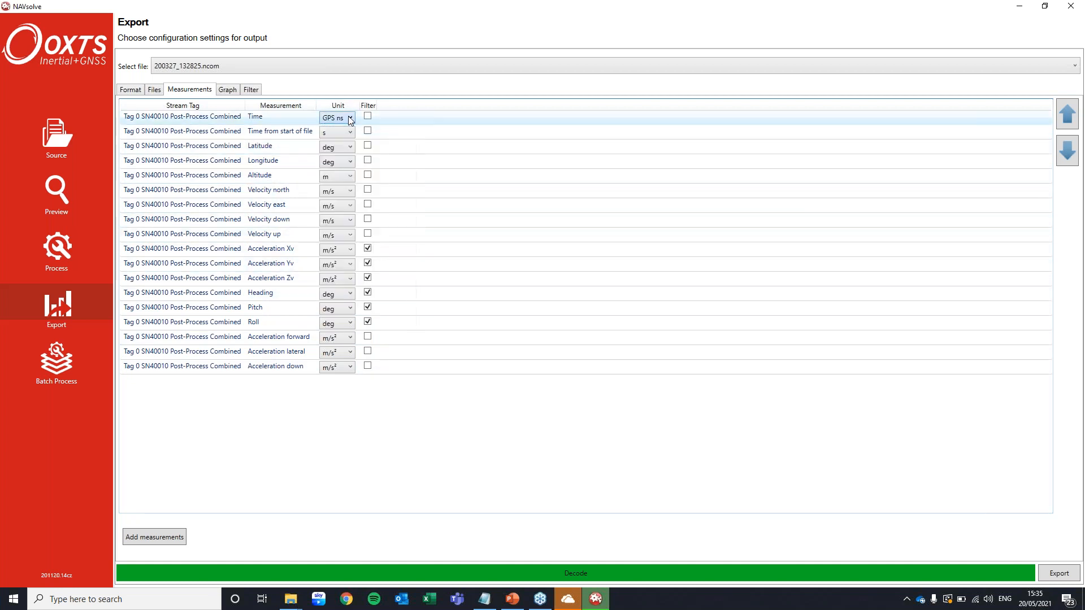
click(367, 248)
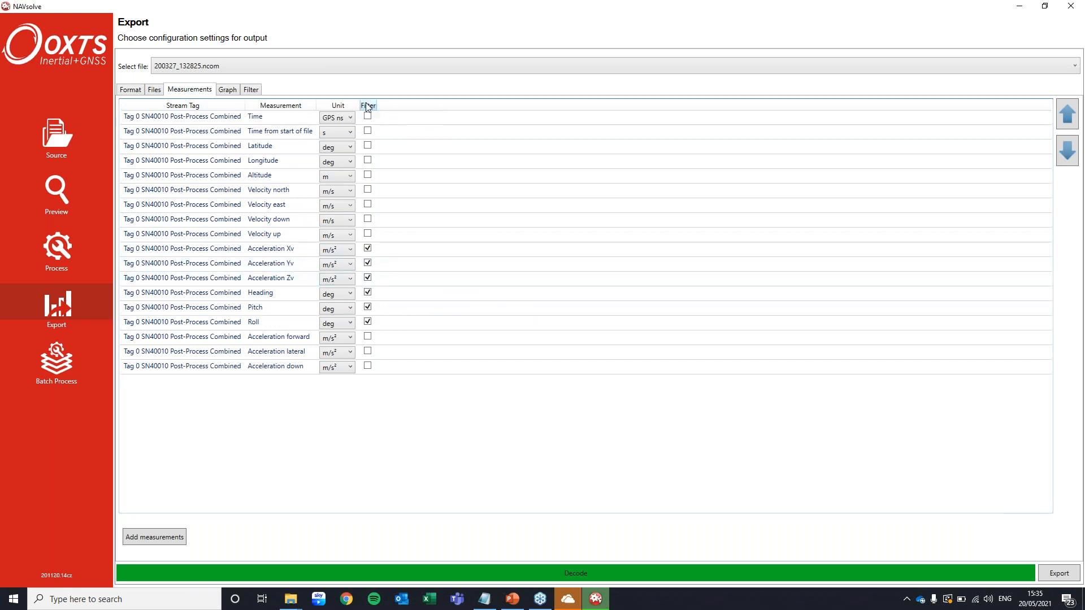
Step: Browse the Time, Position, Velocity and Orientation measurements without adding any, and check the graph's measurement values
click(163, 541)
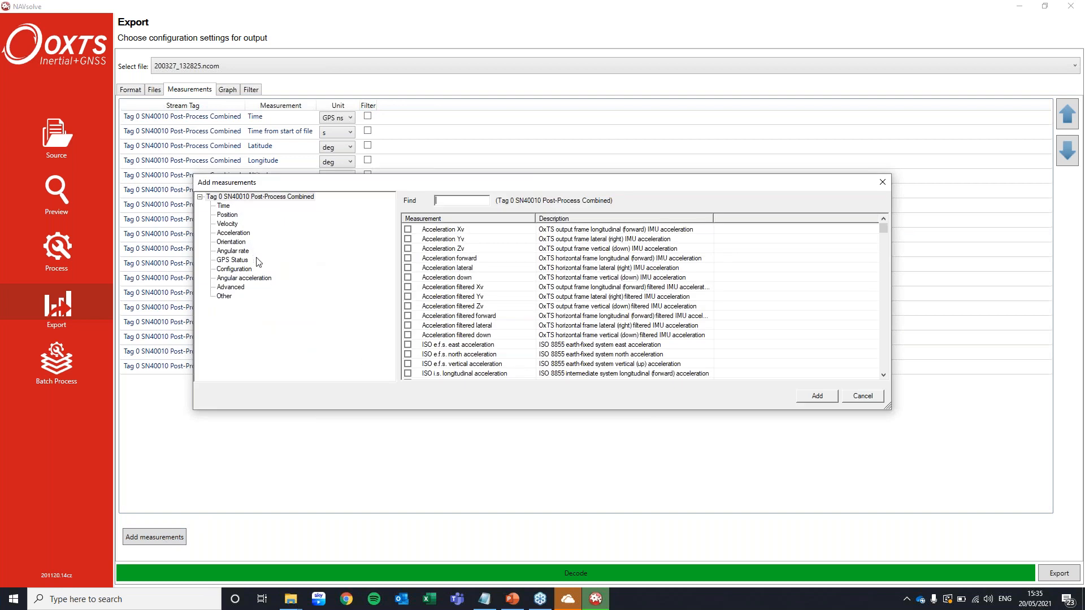
click(228, 207)
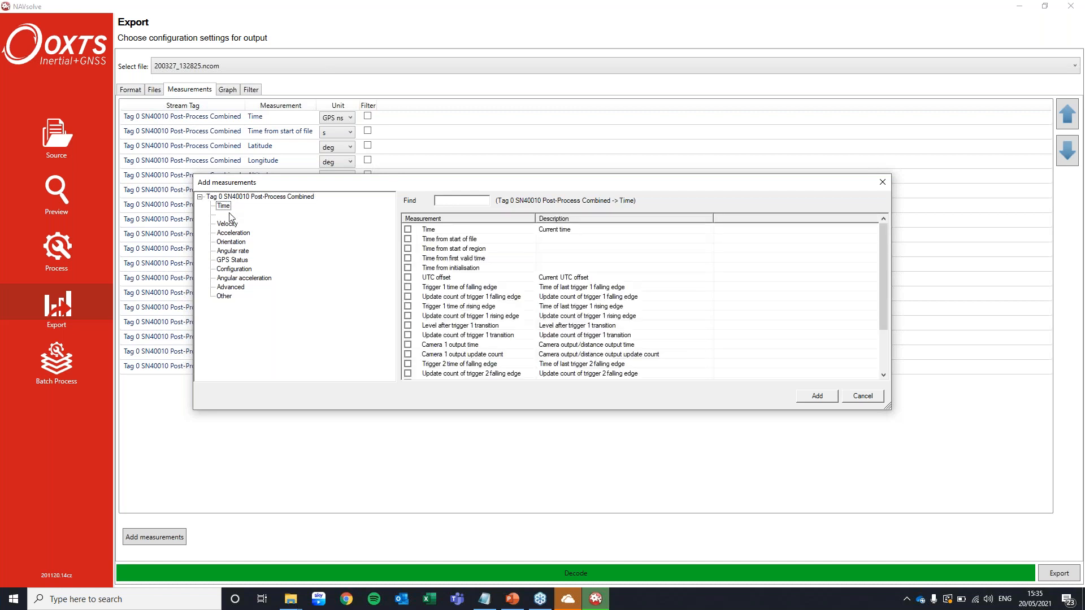
click(228, 216)
click(230, 225)
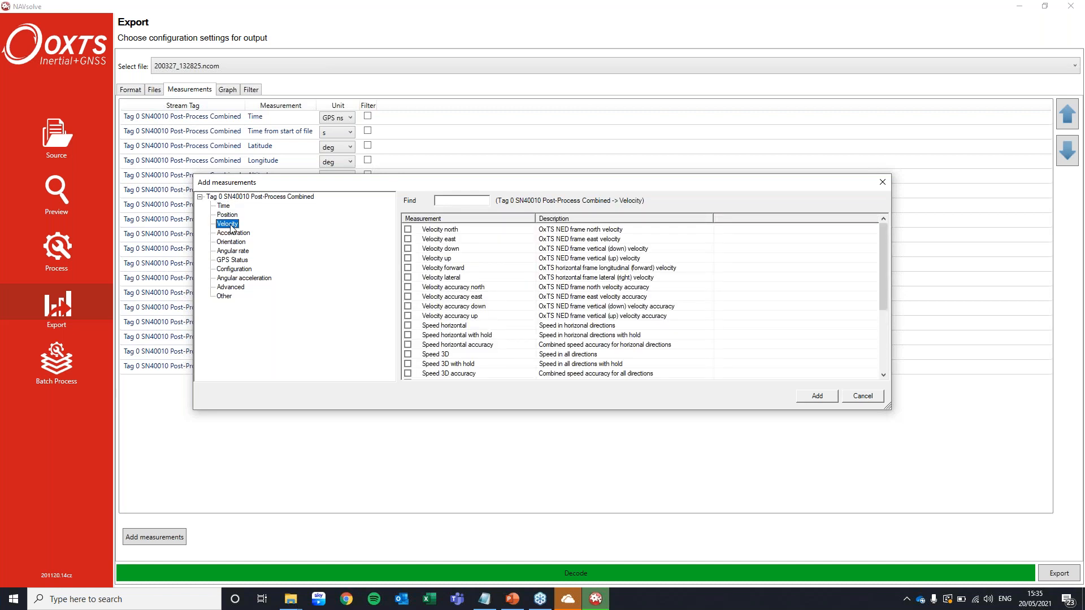
click(231, 241)
click(450, 201)
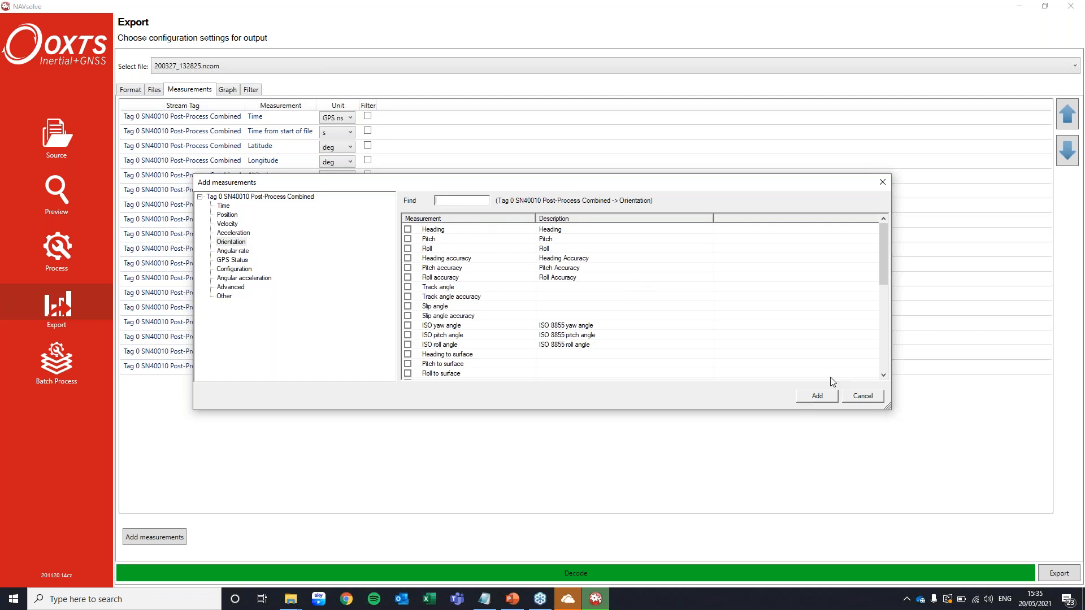
click(863, 396)
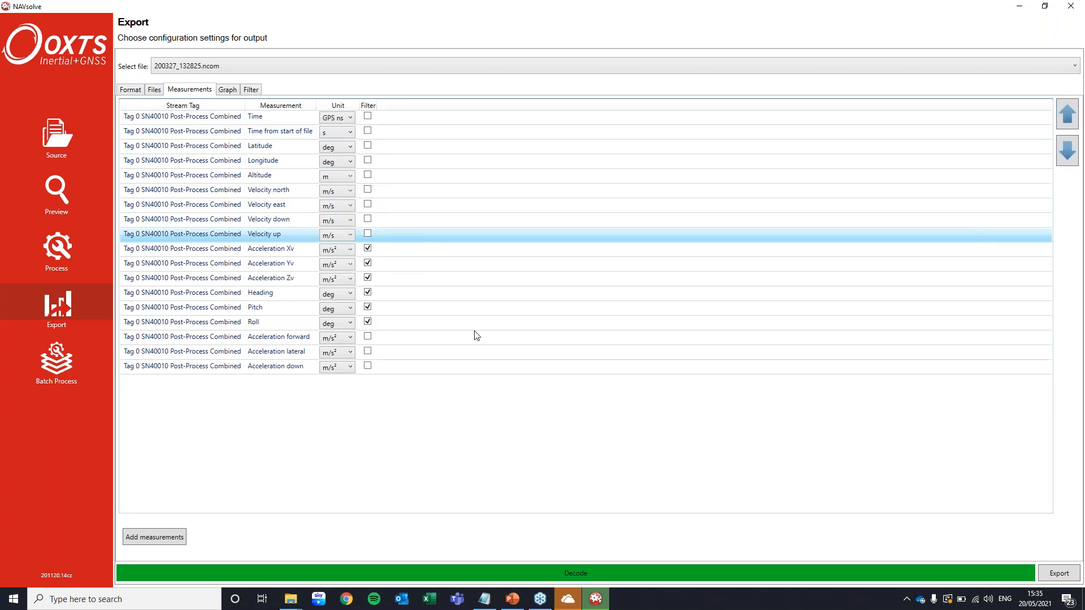
click(234, 90)
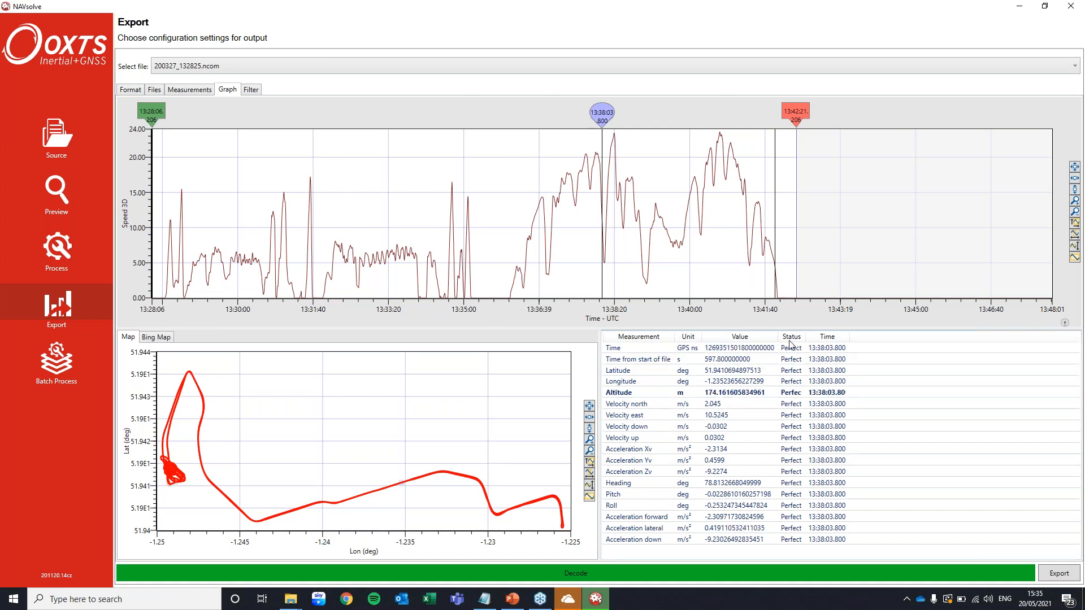
click(195, 92)
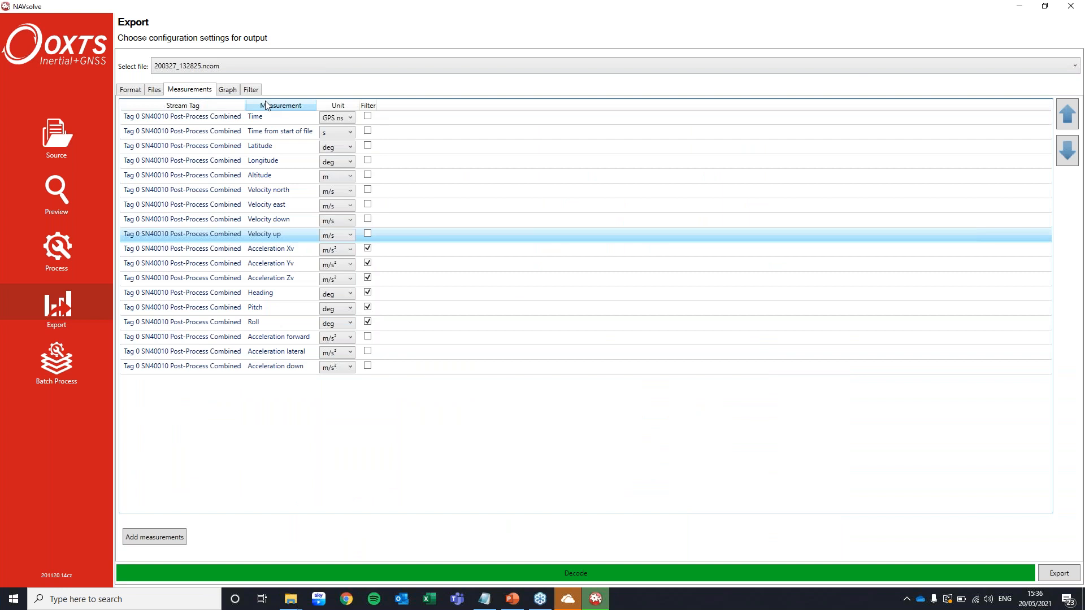
Step: Check the Butterworth filter options, reset the filter type to None, and export the data from 200327_132825.ncom
click(251, 90)
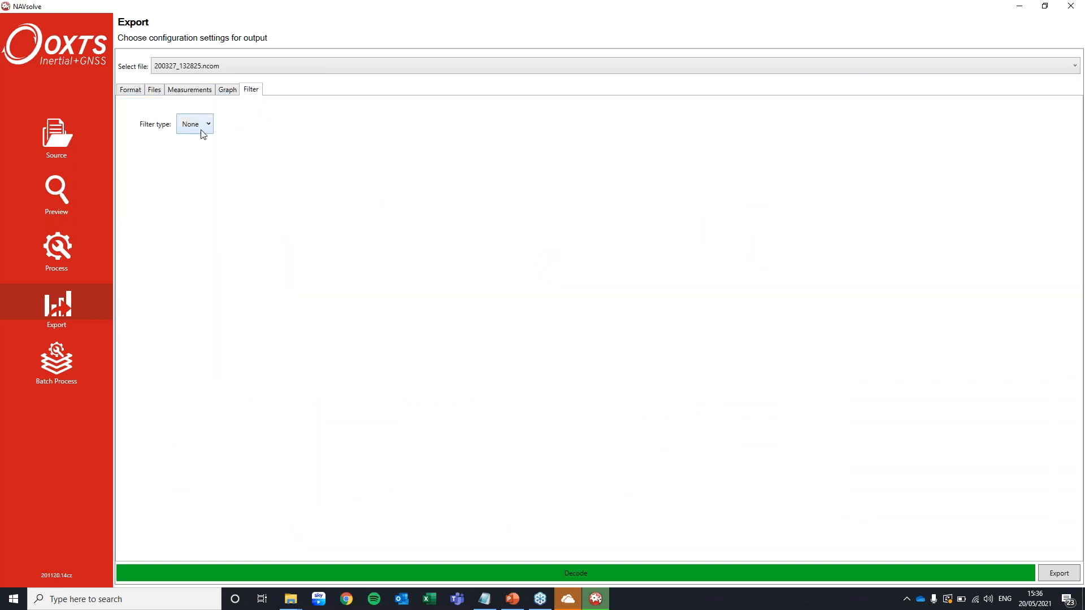
click(196, 152)
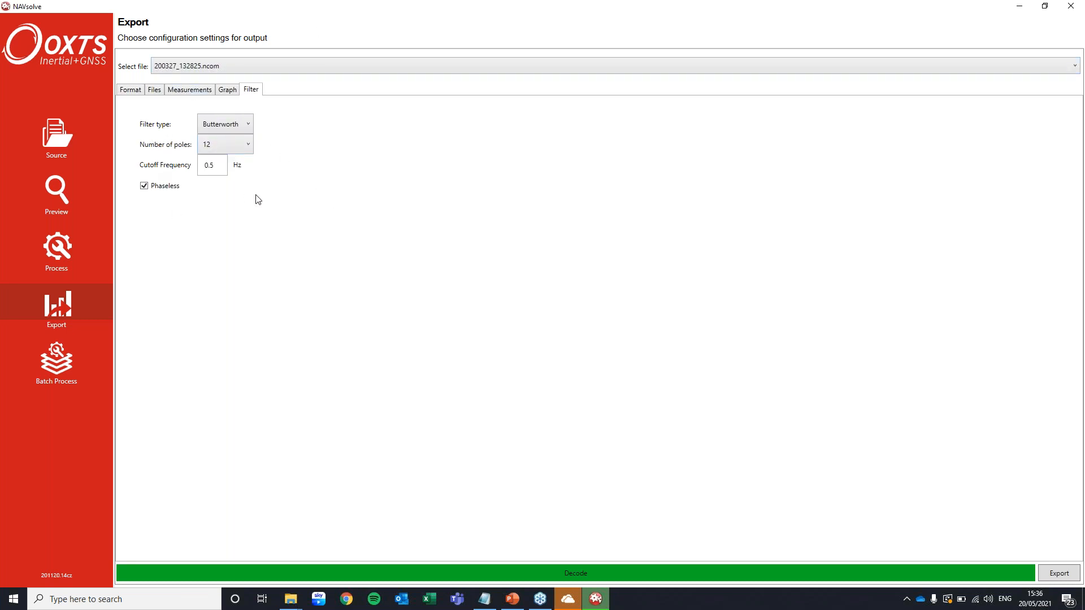
click(238, 123)
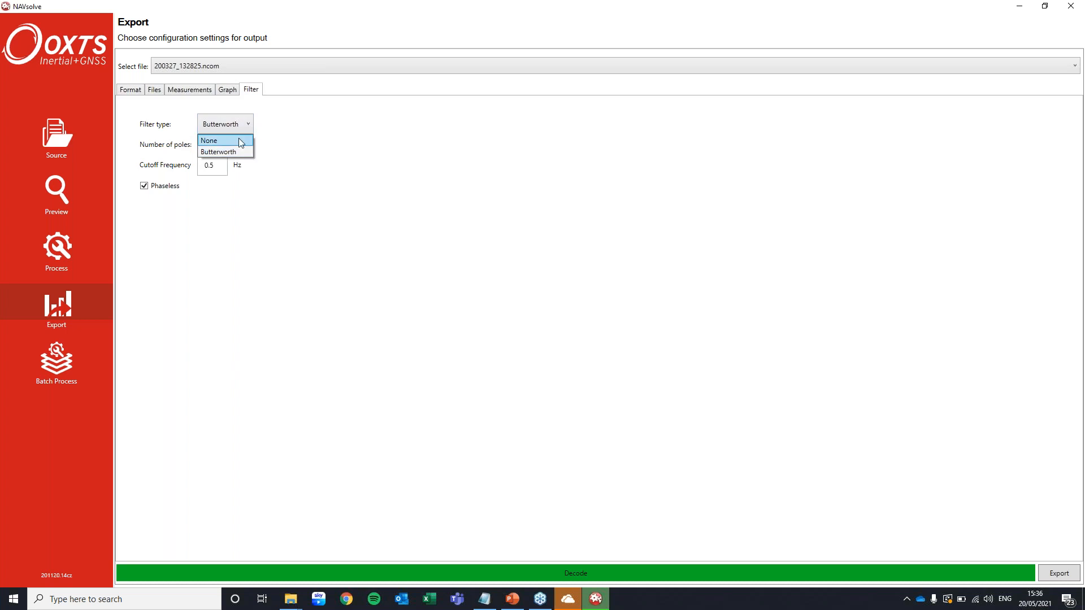
click(240, 140)
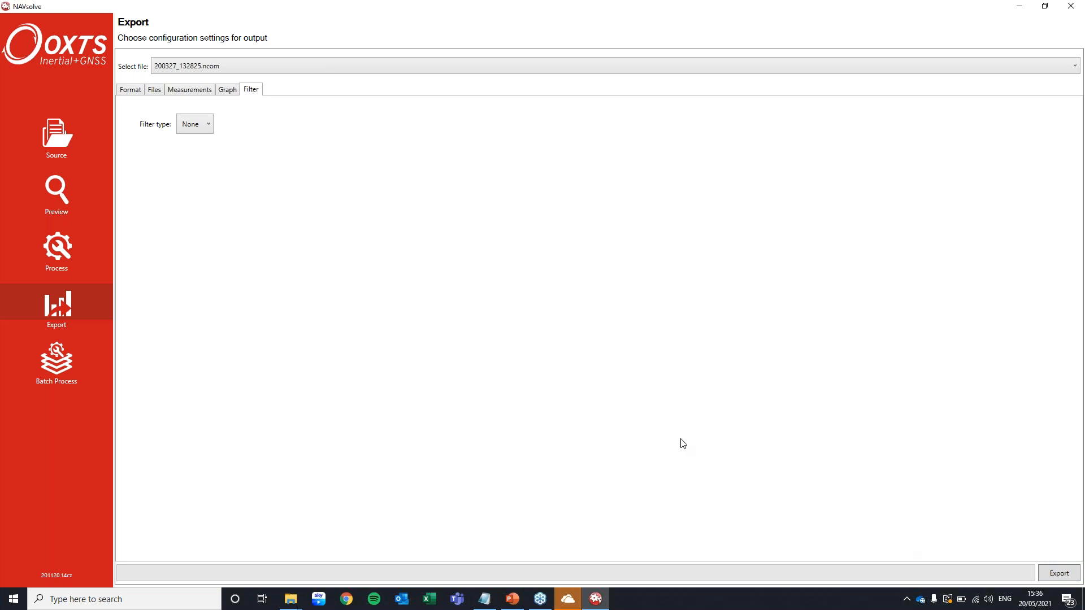
click(197, 91)
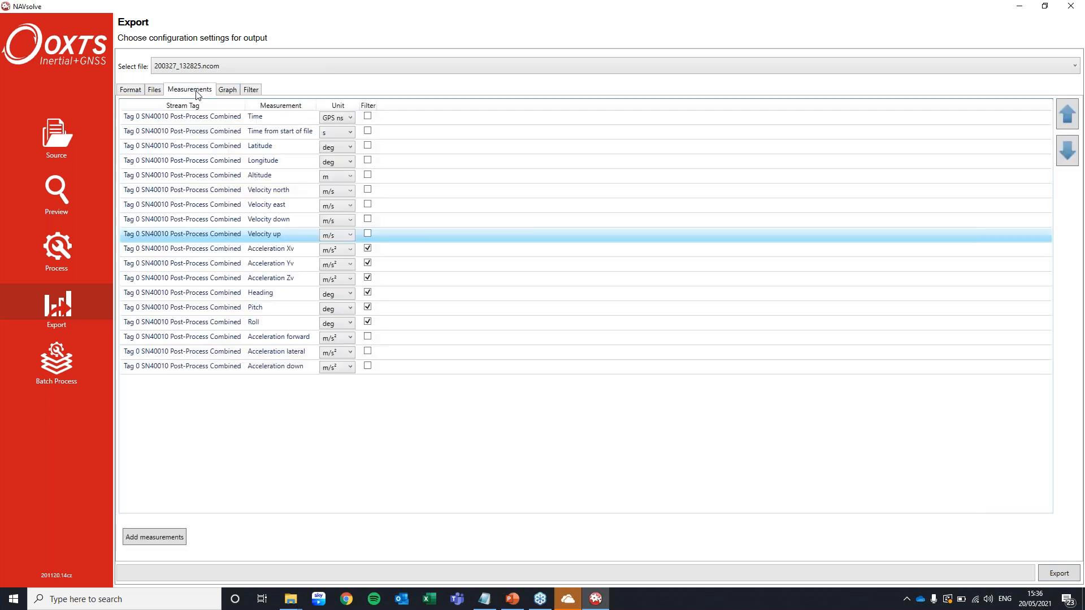
click(139, 90)
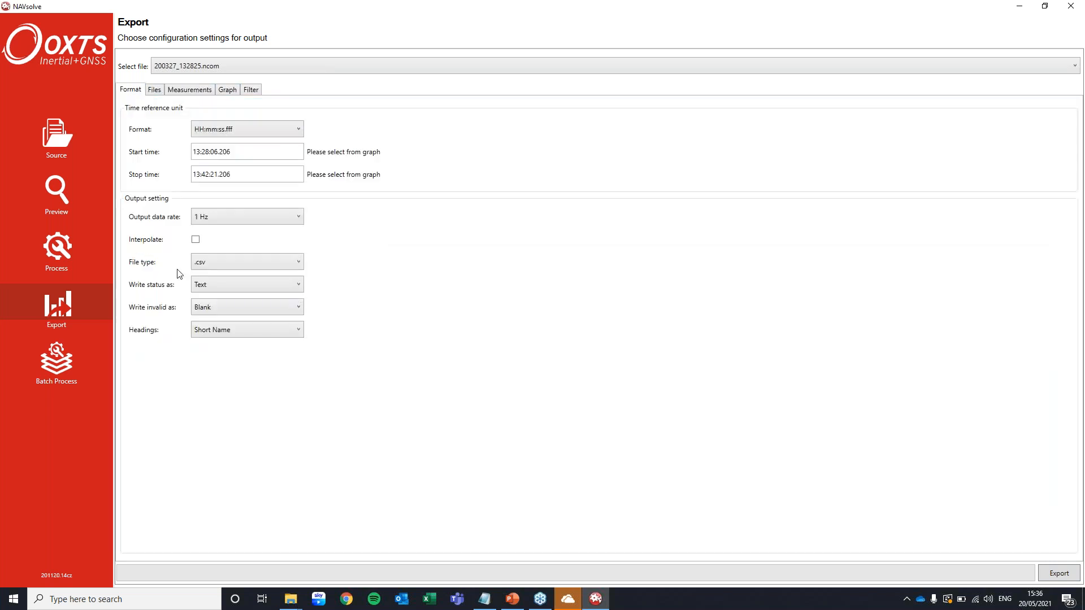
Step: Switch to File Explorer and open 200327_132825.csv from the Process_210520_153115_200327_132825 folder under Processing - Export
click(289, 599)
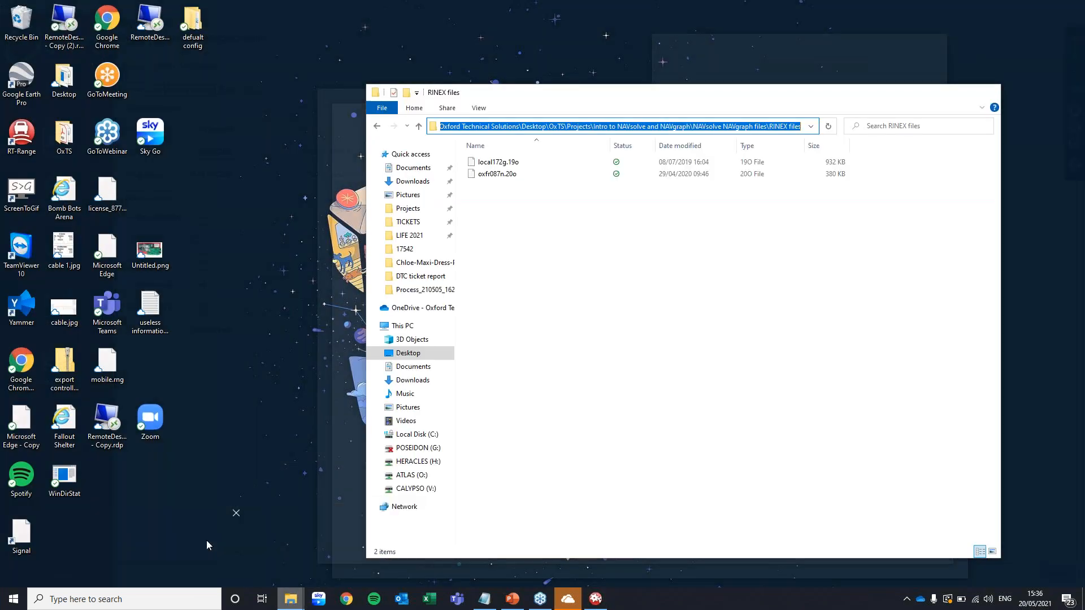
click(207, 541)
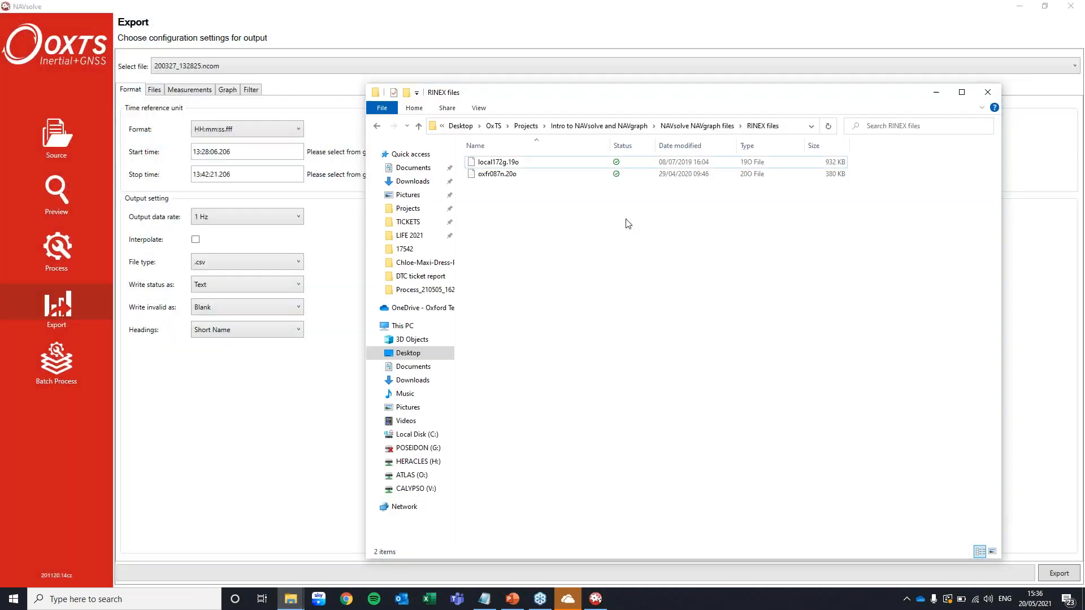
click(705, 127)
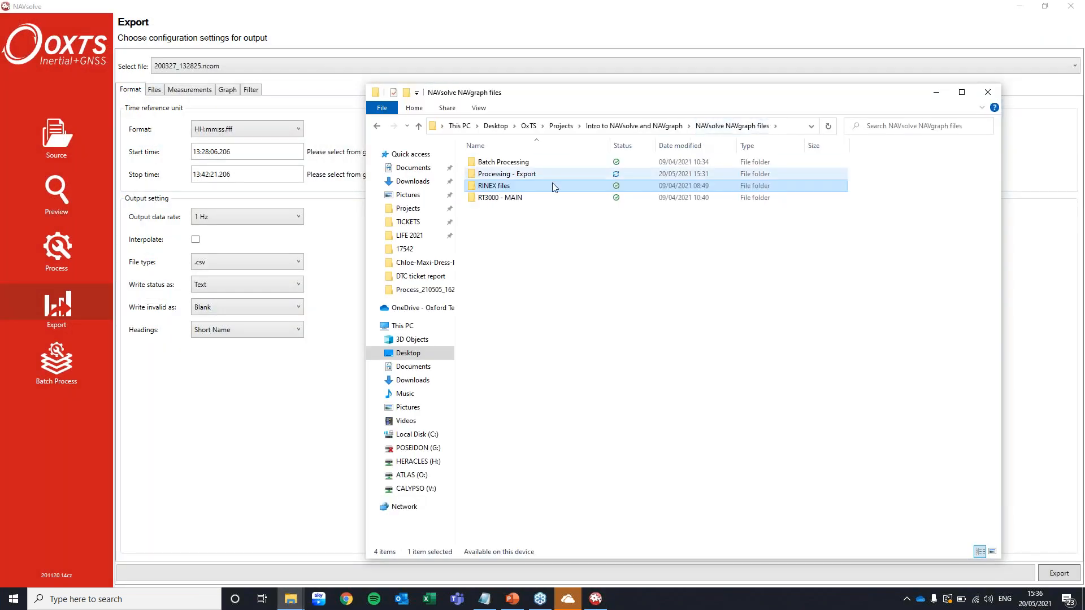
double_click(596, 174)
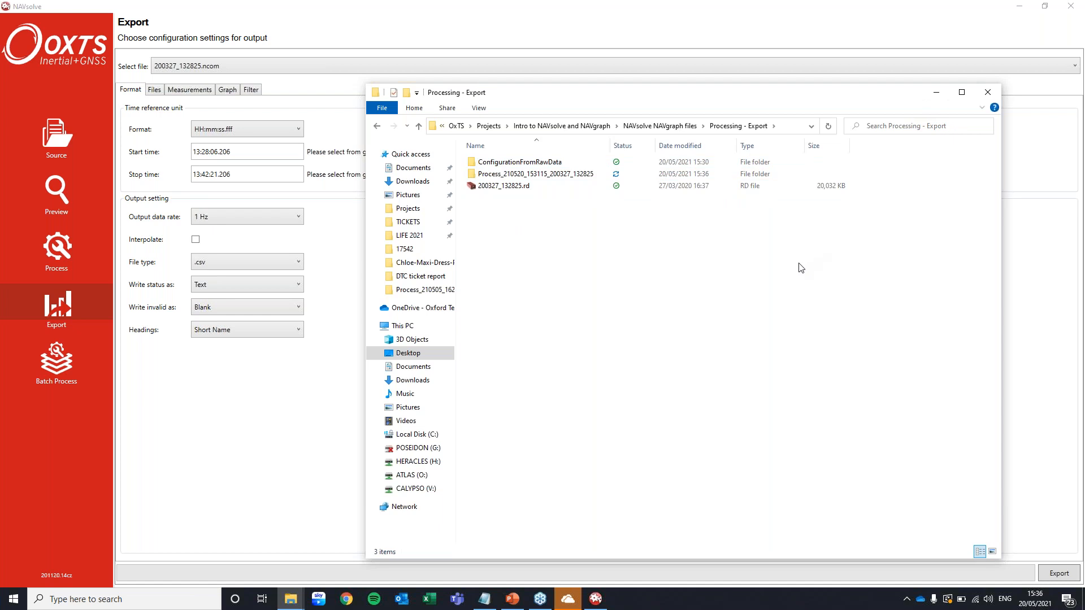
double_click(586, 177)
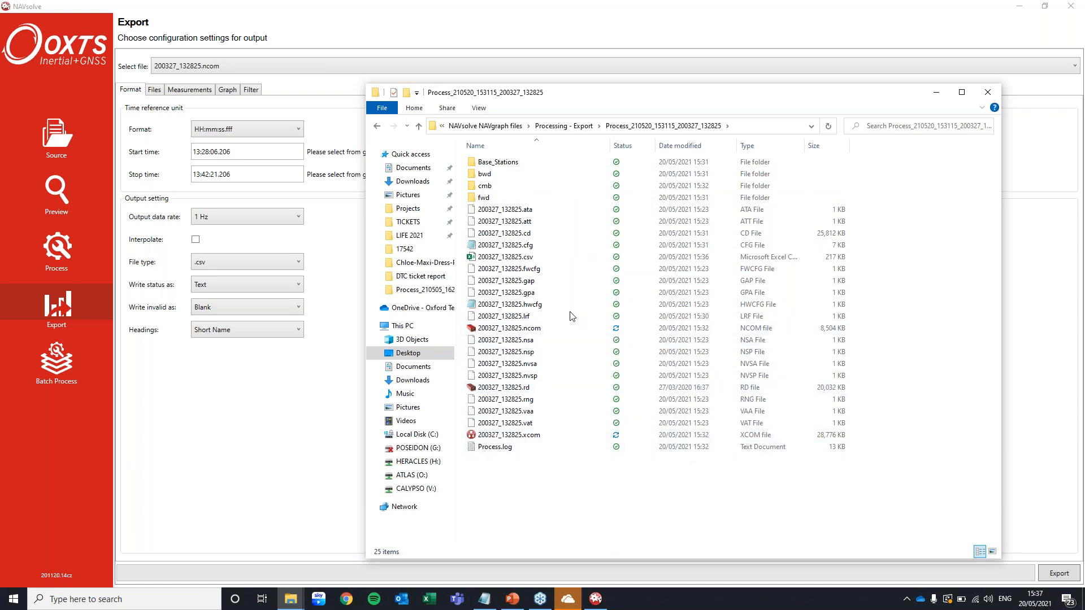
click(525, 259)
double_click(525, 259)
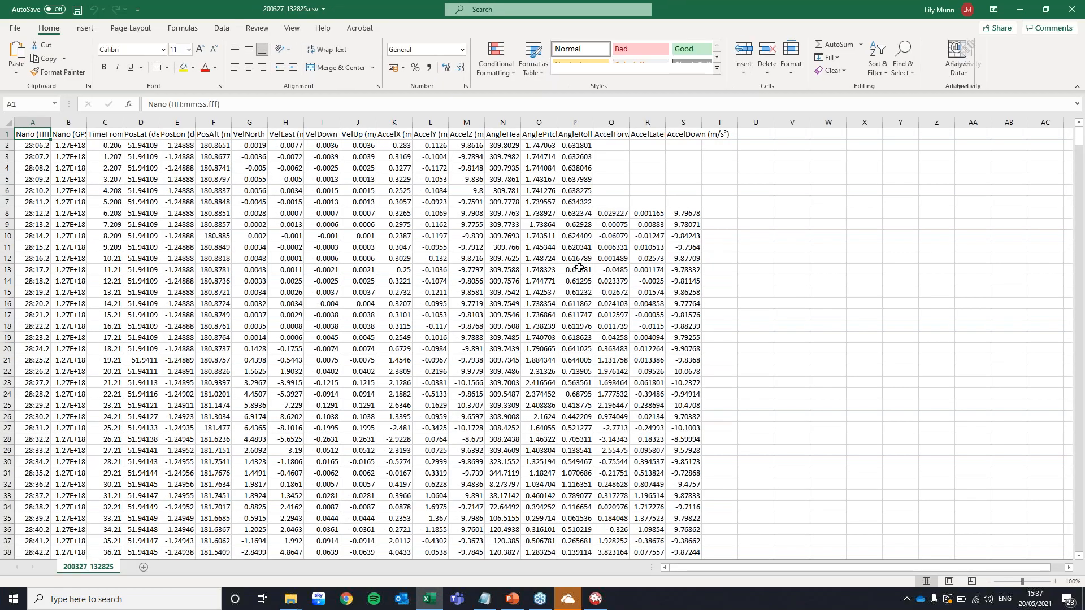
Step: Fit the widths of columns Q to T so that the acceleration headings are readable
scroll(294, 348, down, 2)
scroll(294, 348, up, 2)
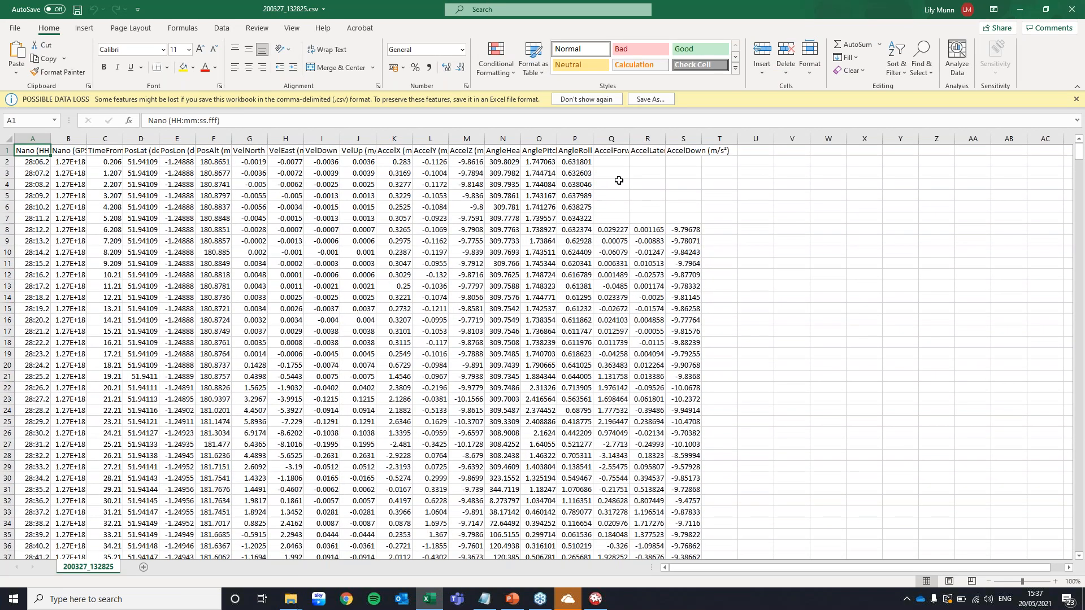
click(619, 180)
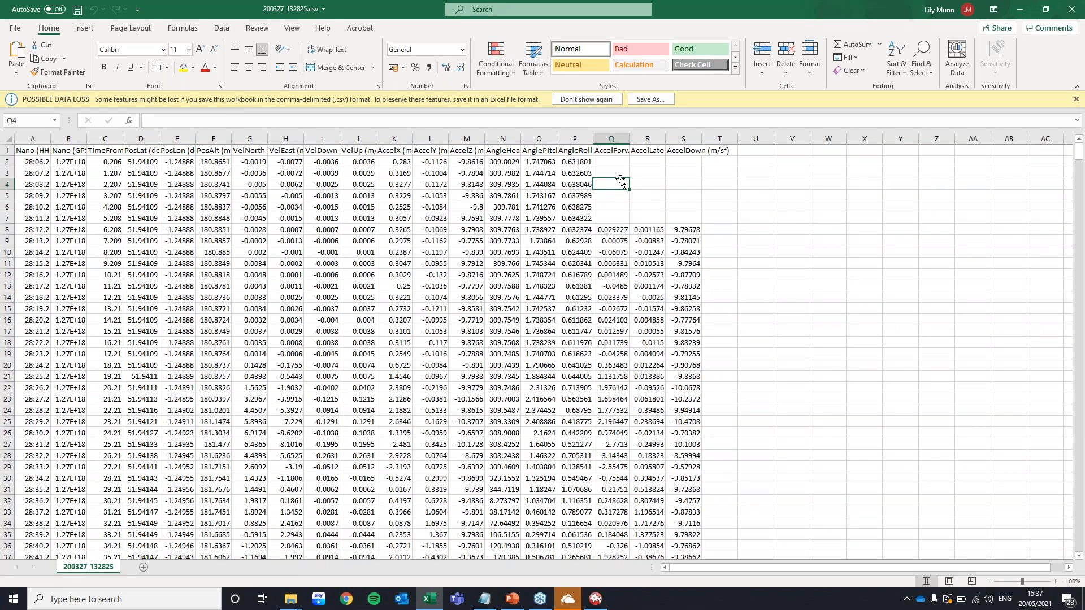
drag(620, 136, 700, 137)
double_click(700, 137)
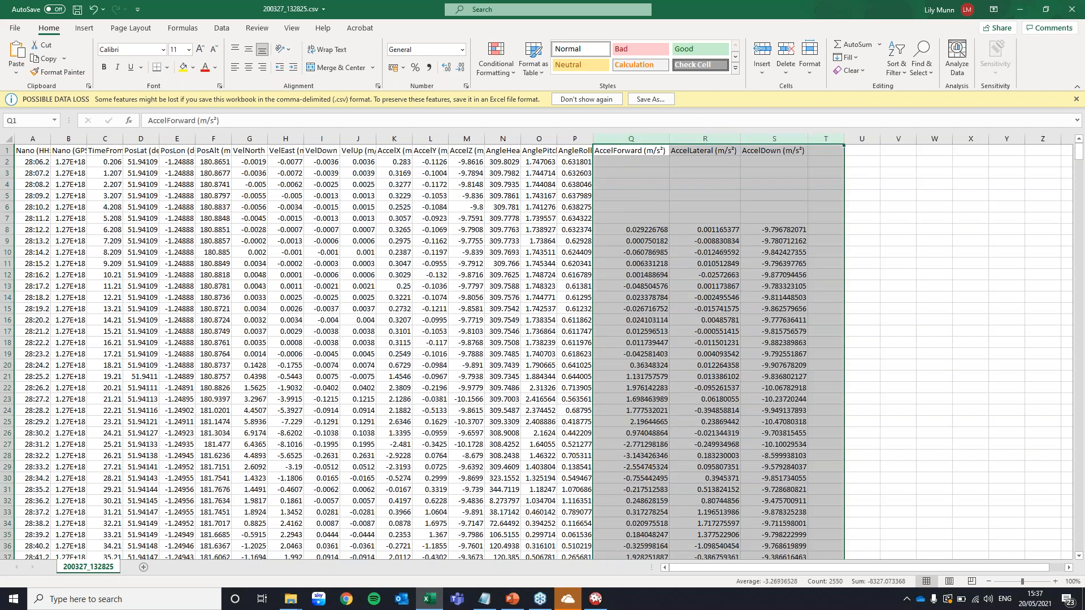
click(690, 185)
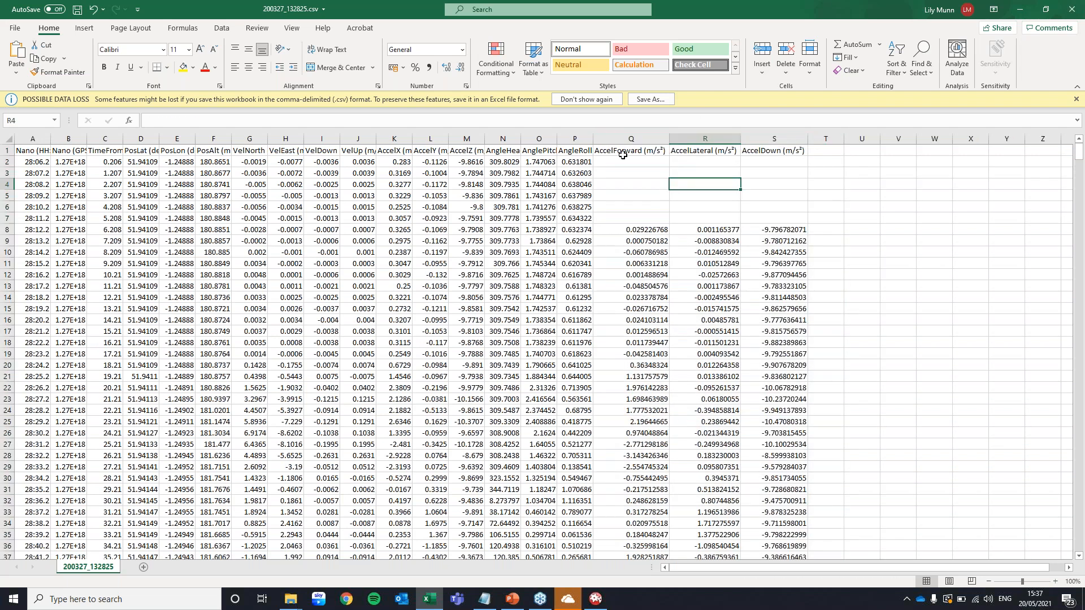
Step: Examine the first rows and following data under AccelForward in the exported CSV, and close the workbook
click(609, 231)
mouse_move(609, 231)
mouse_down()
mouse_move(543, 228)
mouse_move(589, 222)
mouse_up()
click(615, 161)
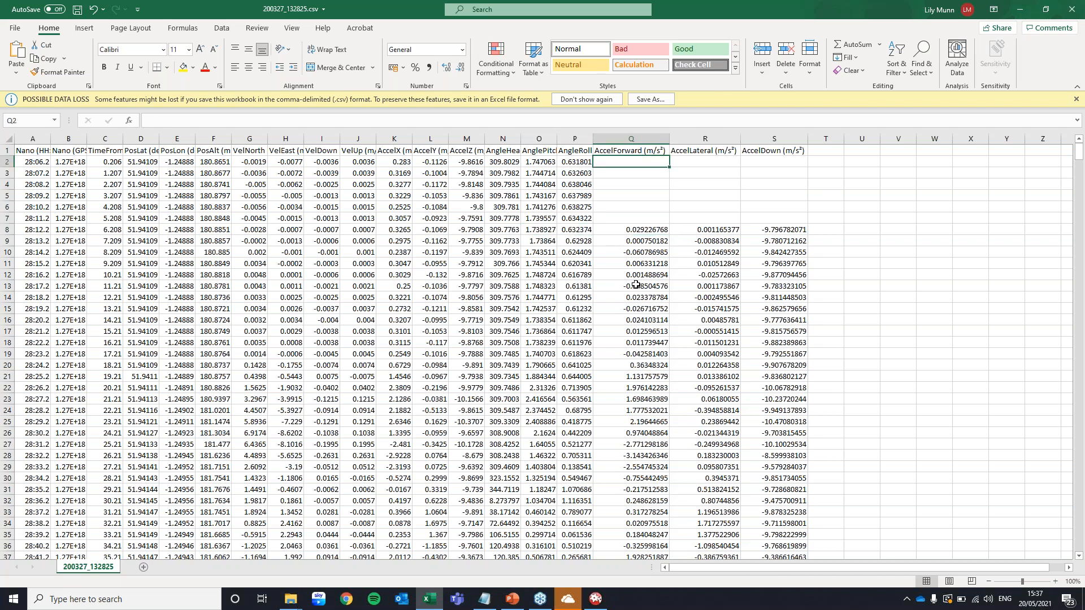
scroll(555, 331, down, 20)
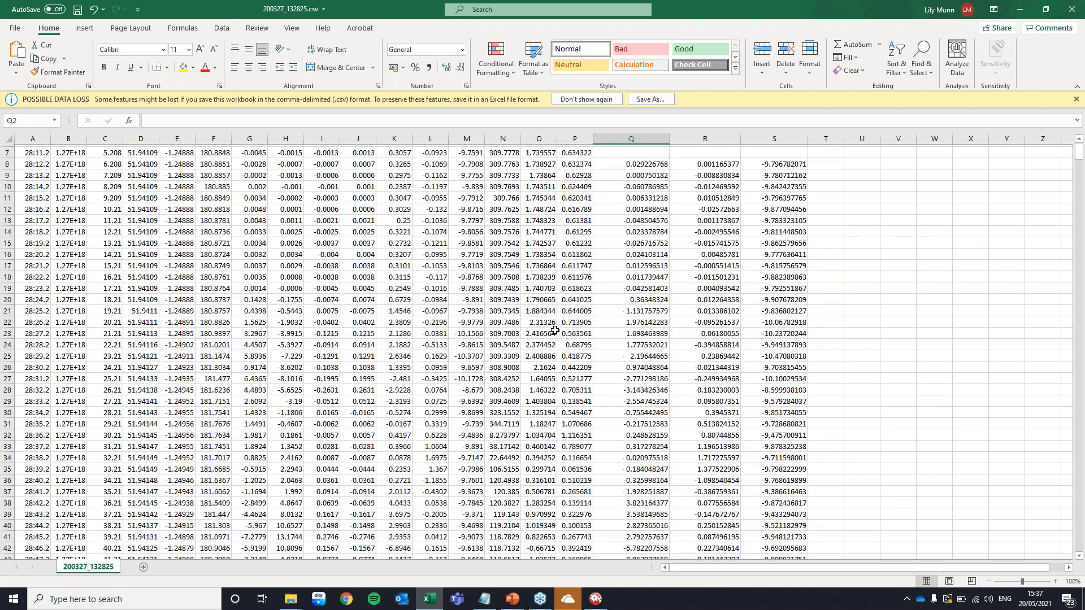
scroll(554, 330, up, 20)
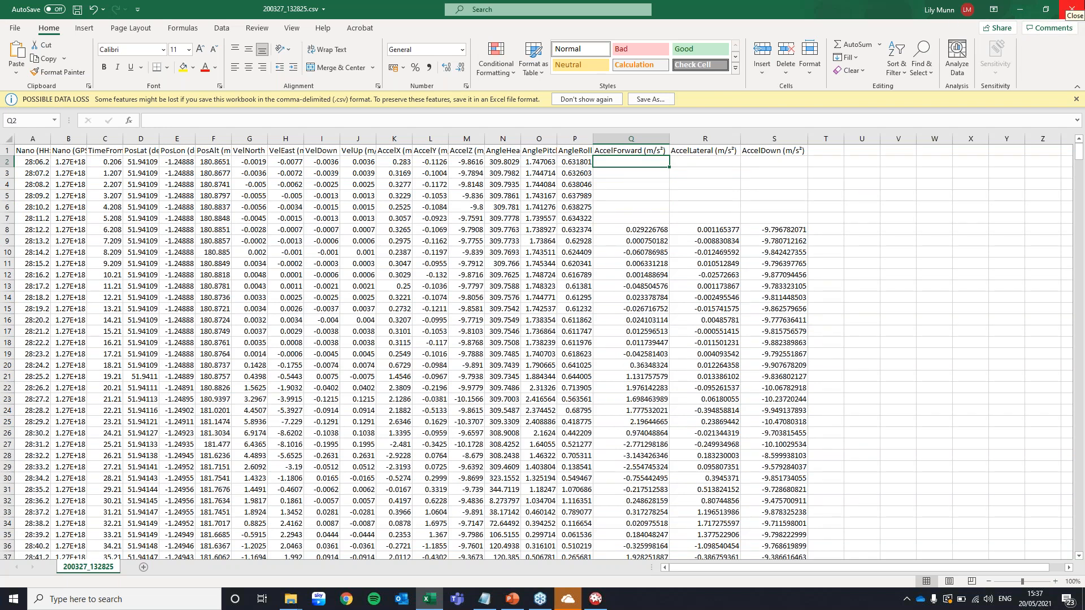
click(1072, 8)
click(541, 311)
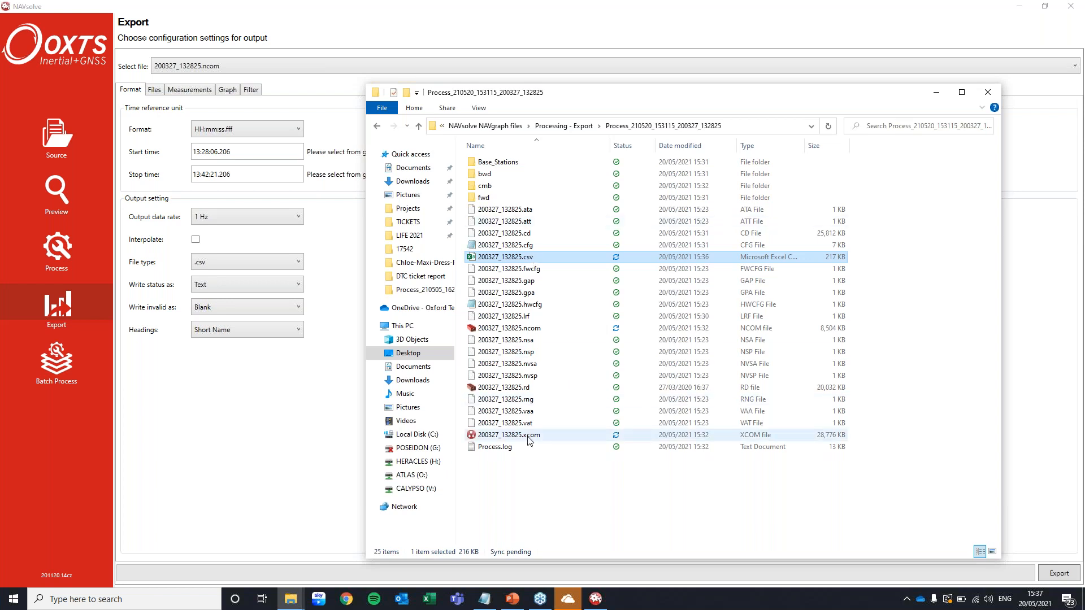
Step: Go to the Batch Processing folder under NAVsolve NAVgraph files and open 200327_120452.rd in NAVsolve
click(576, 125)
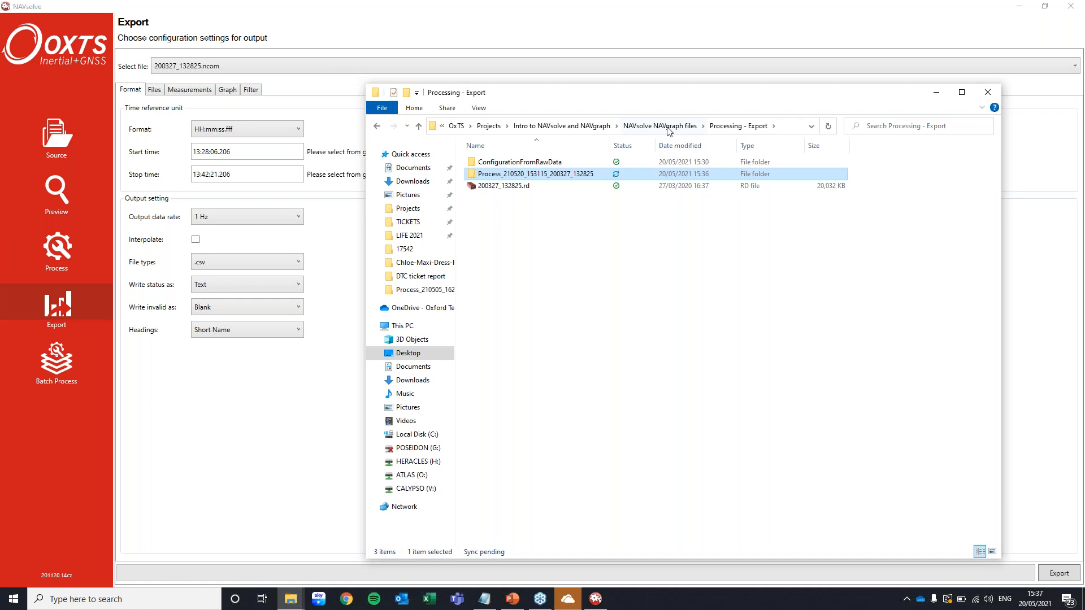
click(666, 127)
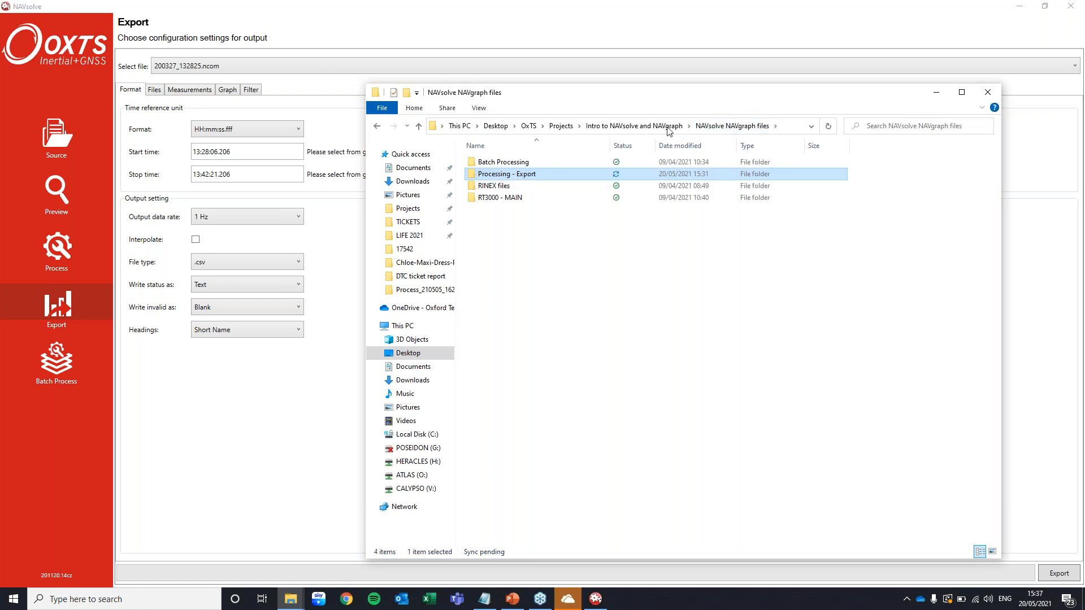
click(563, 167)
double_click(563, 168)
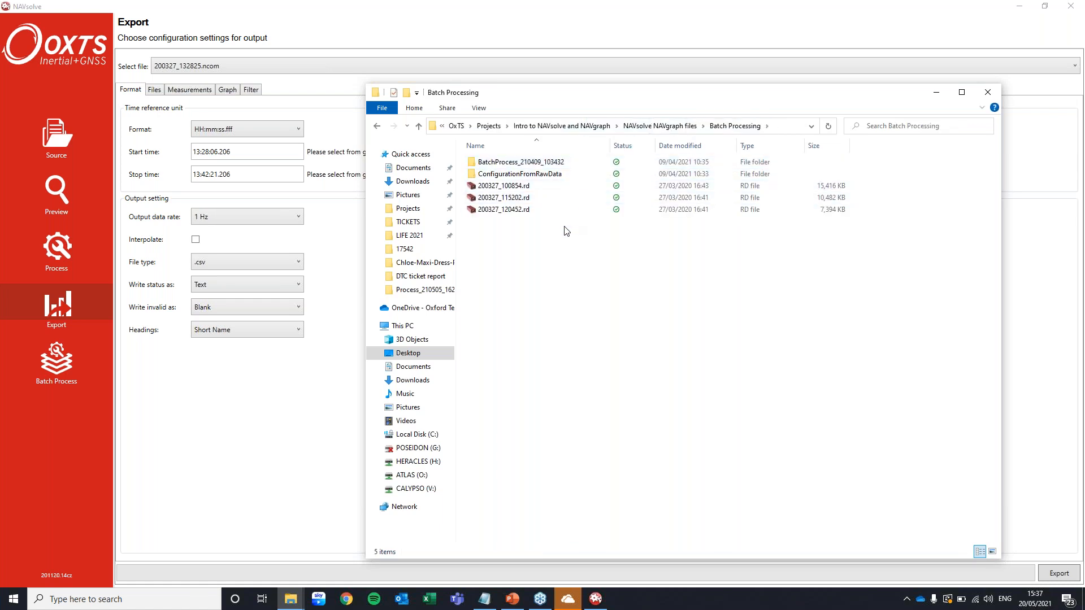
click(578, 213)
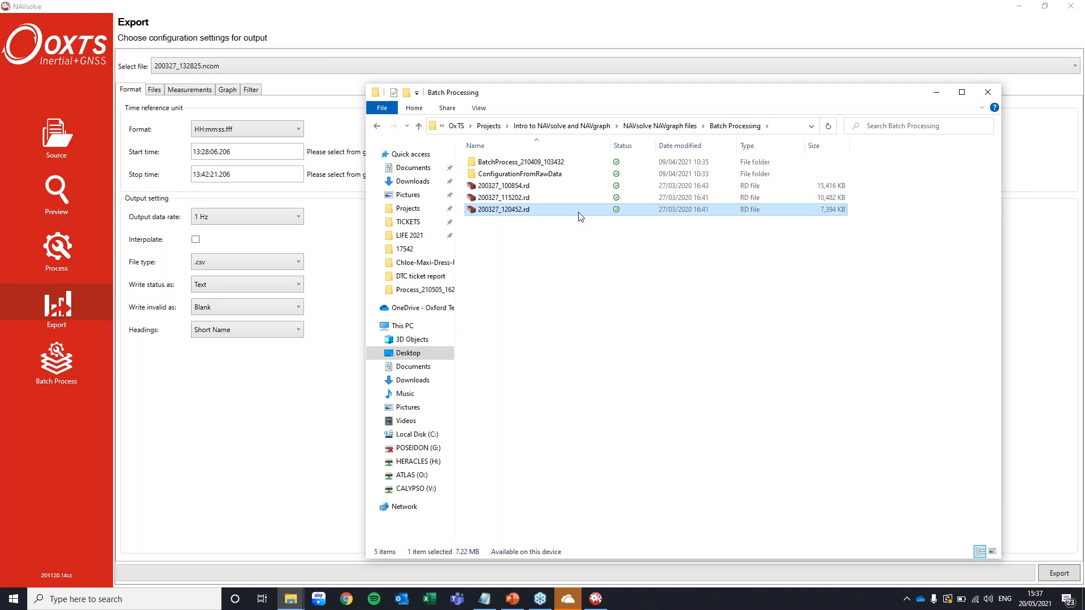
double_click(578, 212)
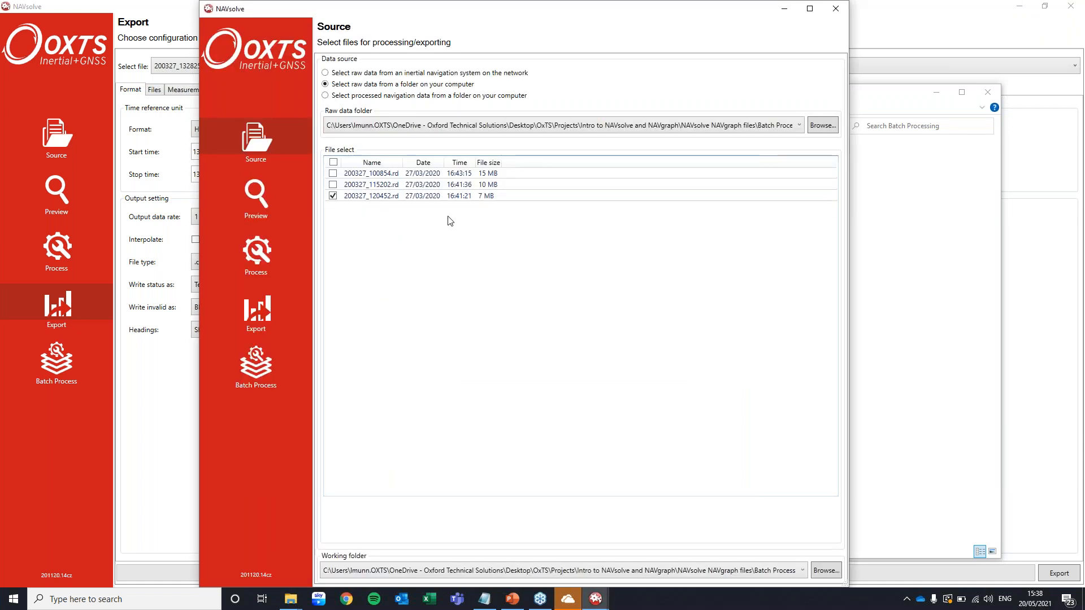
Step: Select all three raw data files in the Batch Processing folder as source files and maximize the new NAVsolve window
click(334, 163)
click(811, 10)
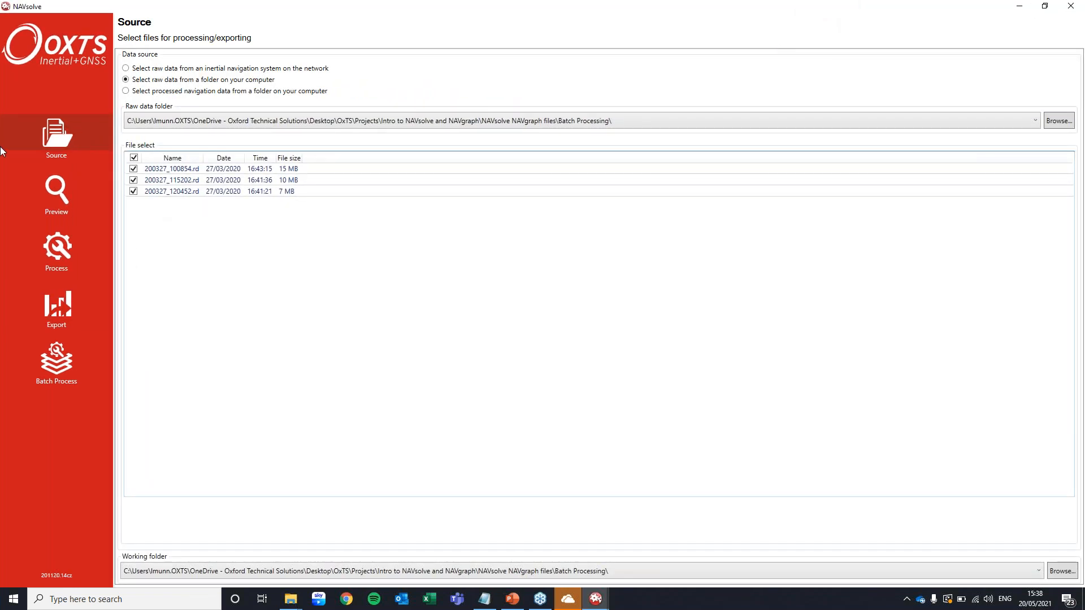
click(134, 157)
click(134, 158)
Step: Preview the source data and check the list of selected raw files
click(76, 207)
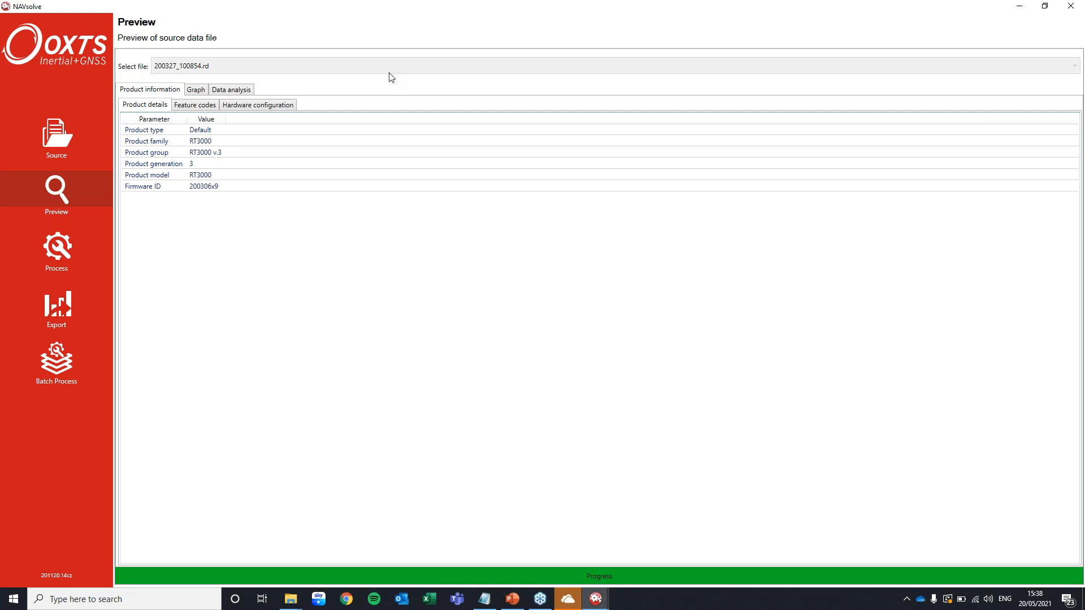
click(421, 72)
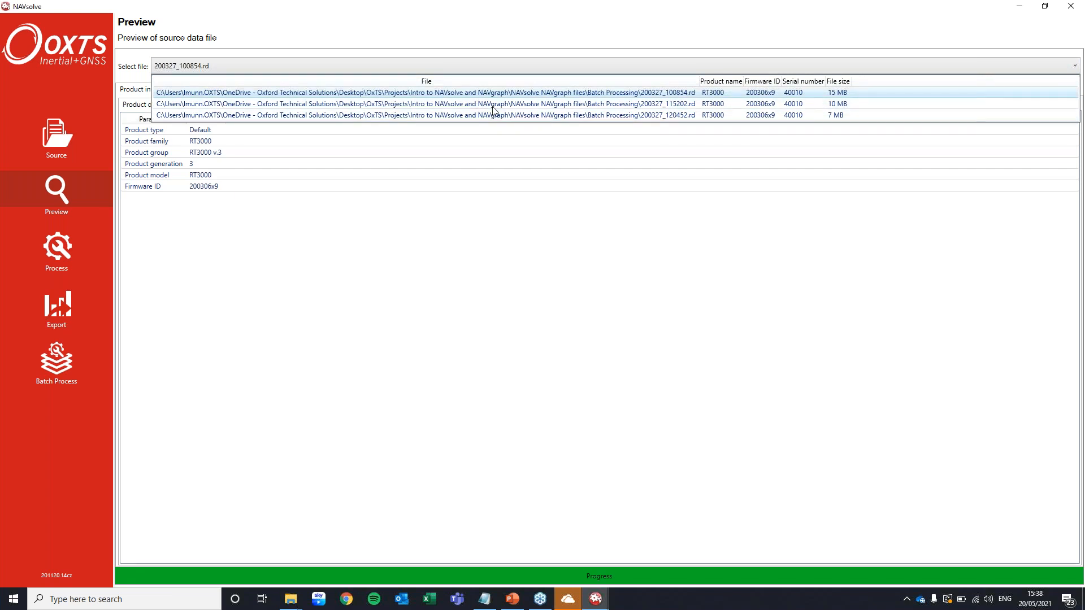
click(507, 227)
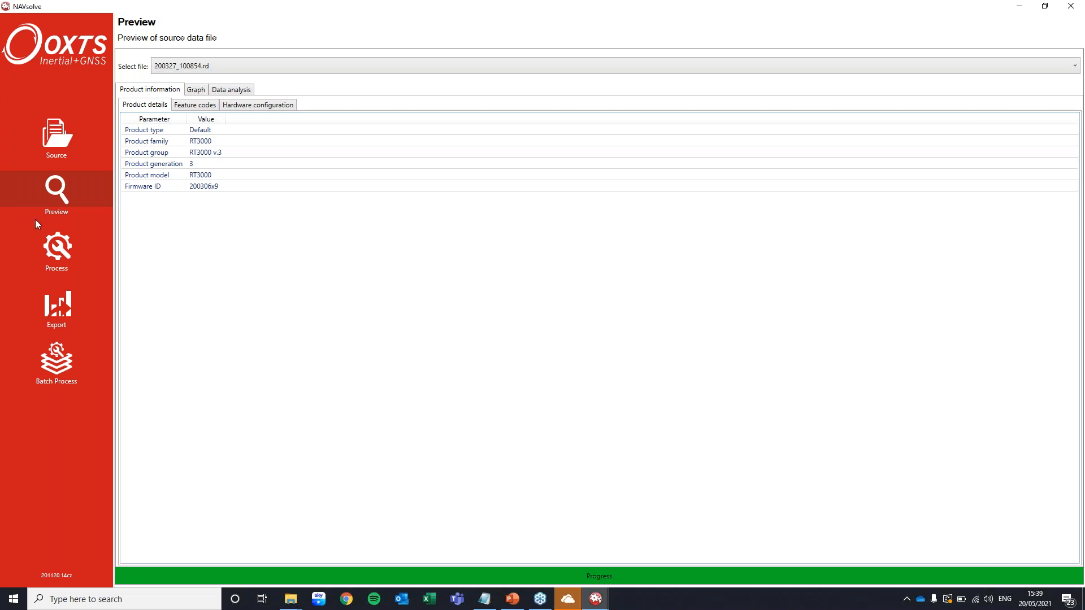
Step: Set the processing type to Combined (Forwards + Backwards) and keep RawData as the configuration file source
click(49, 251)
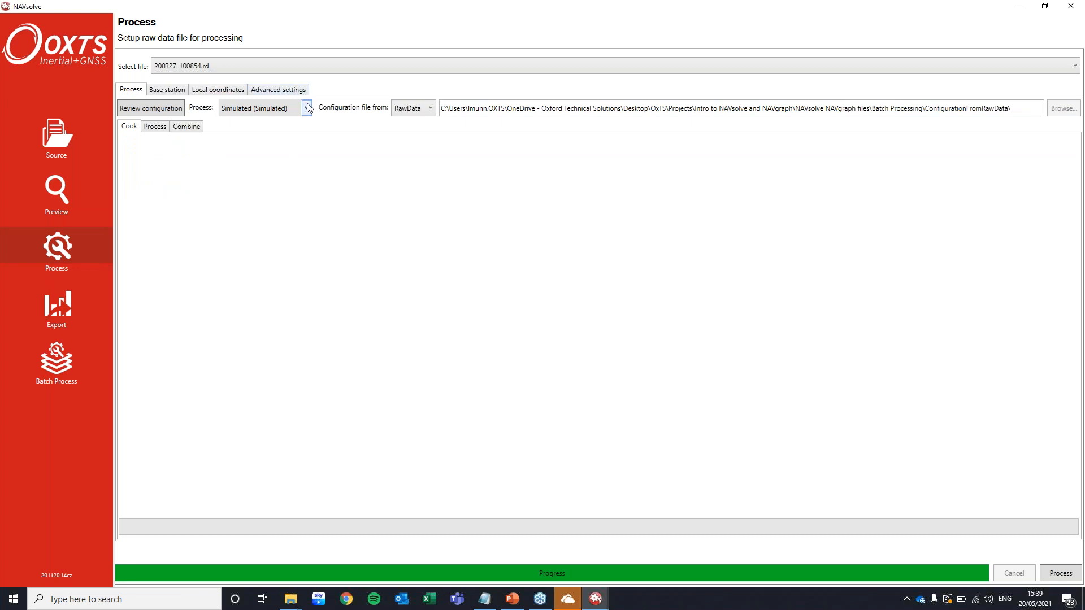
click(307, 105)
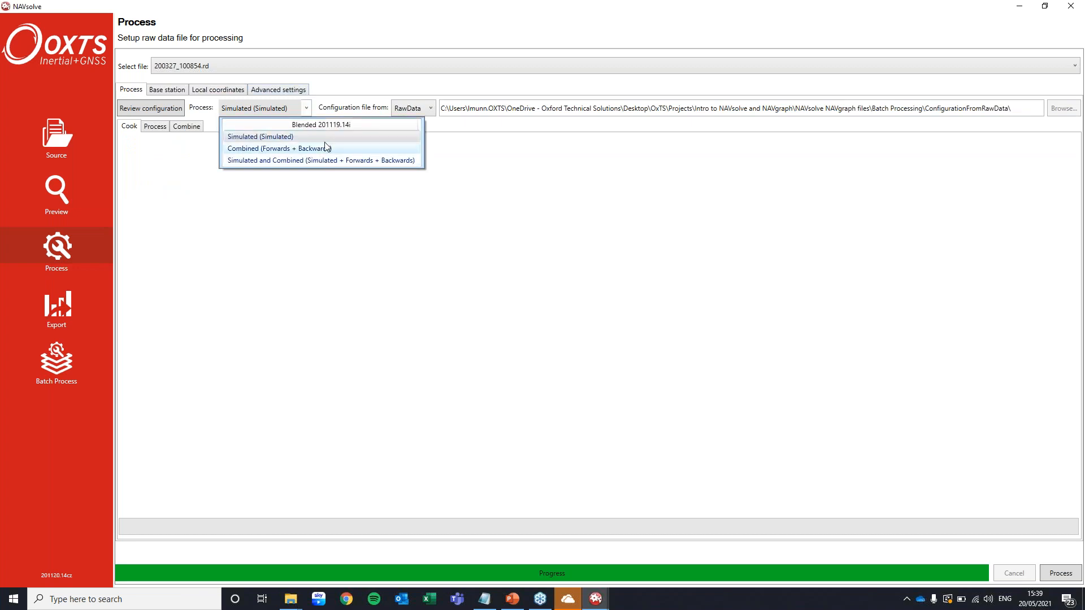
click(368, 149)
click(411, 109)
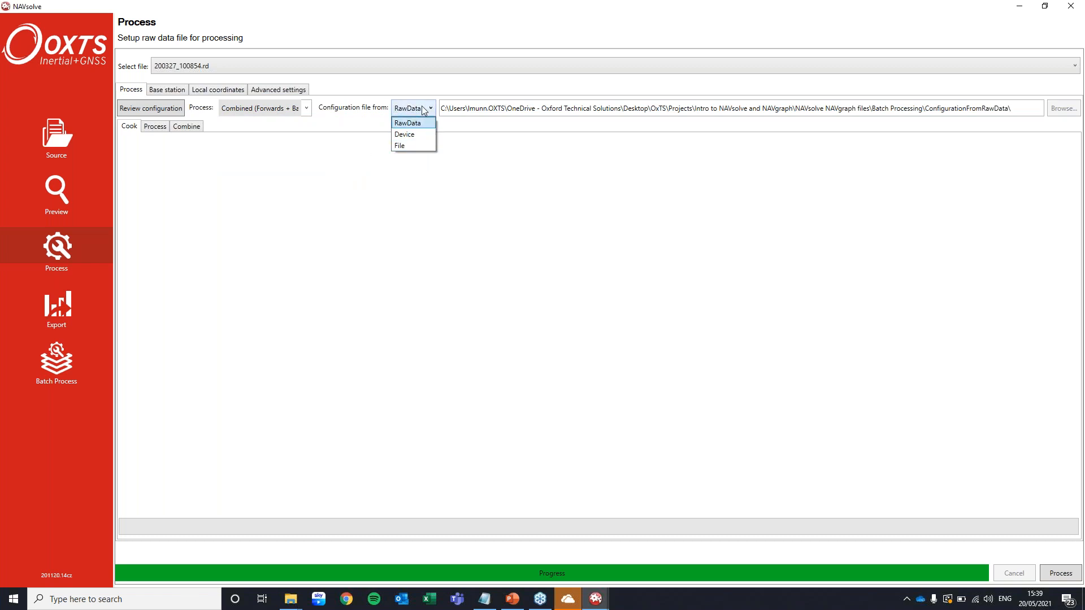
click(411, 111)
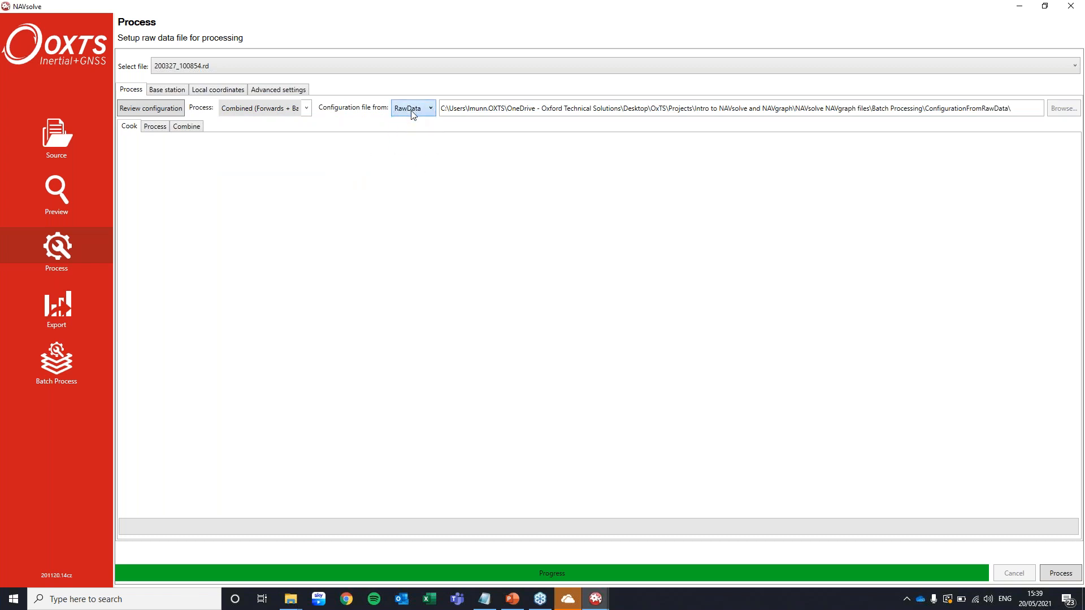
Step: Review the export settings and enable export to the main output file
click(47, 314)
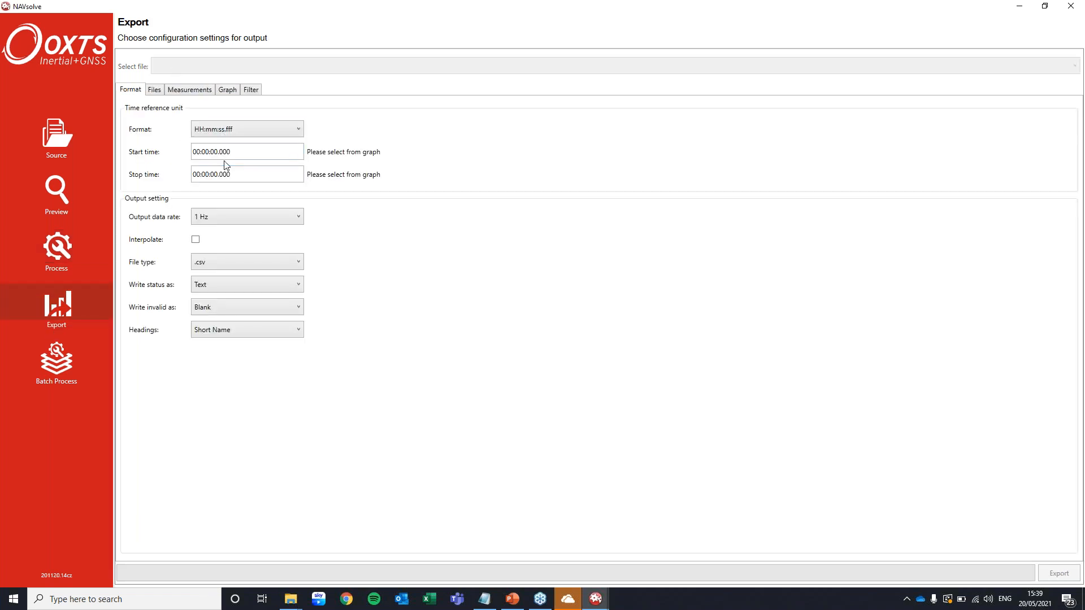
click(186, 90)
click(154, 92)
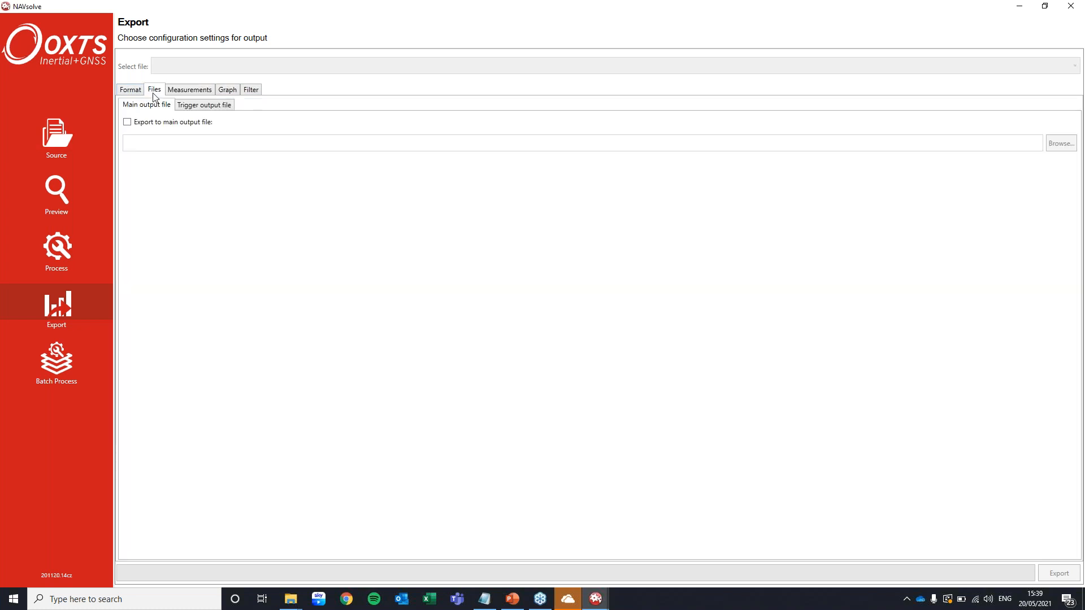
click(148, 122)
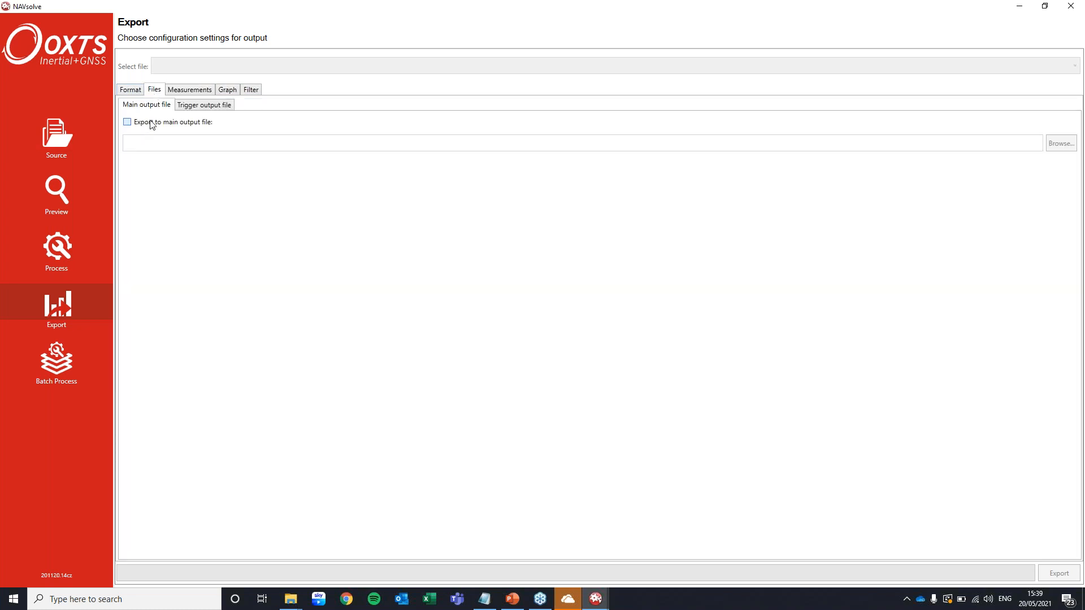
click(192, 92)
Step: Open the batch processing setup and set its base station files to AutoDownload
click(66, 366)
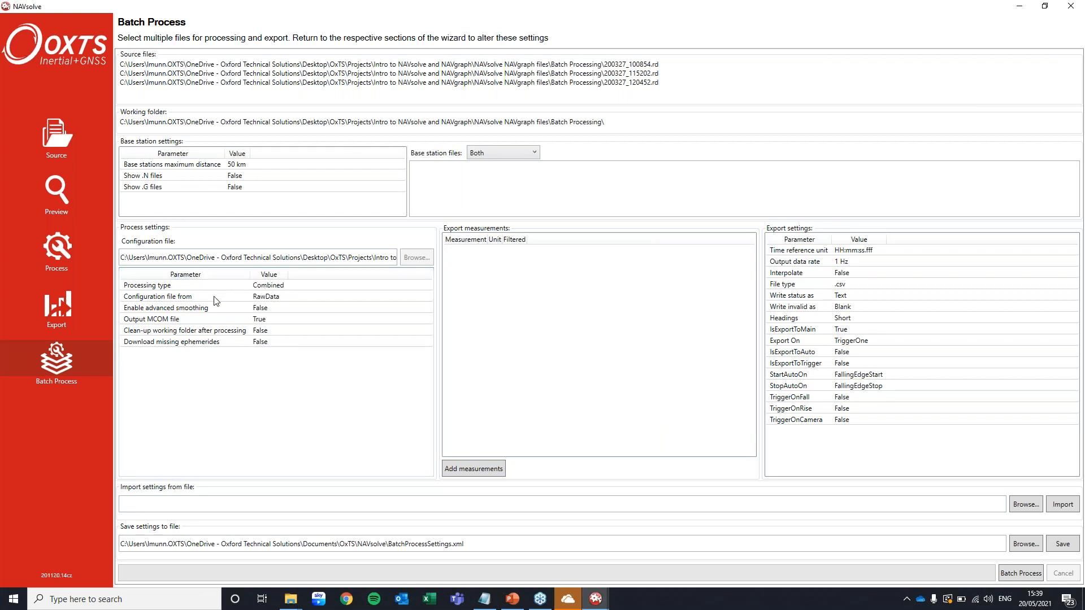
click(495, 156)
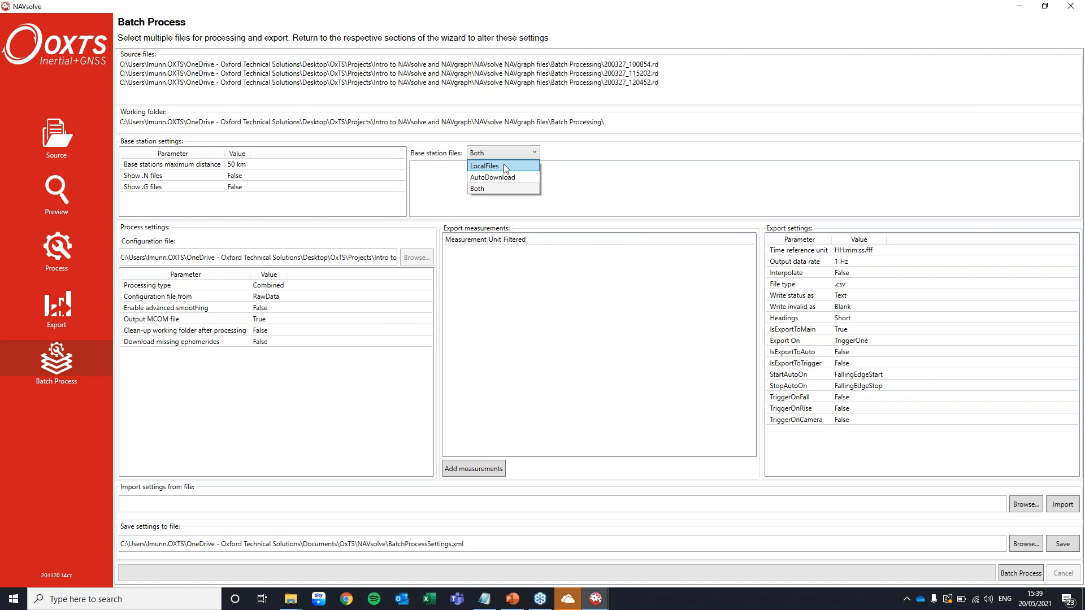
click(497, 177)
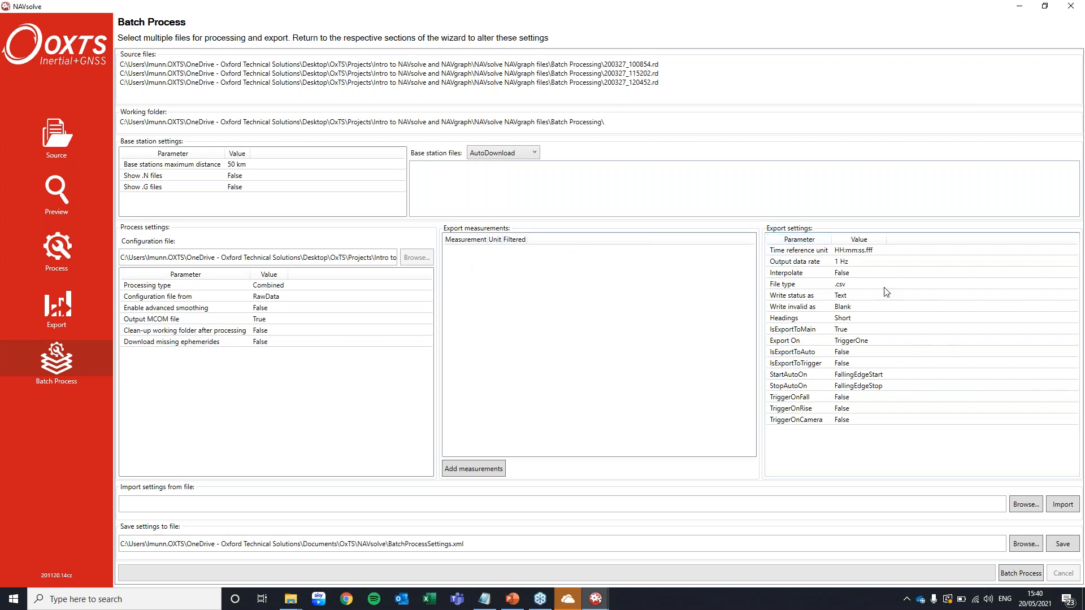
Step: Add Acceleration Xv, Acceleration Yv and Acceleration Zv as export measurements and run the batch process
click(484, 474)
click(407, 230)
click(407, 239)
click(407, 248)
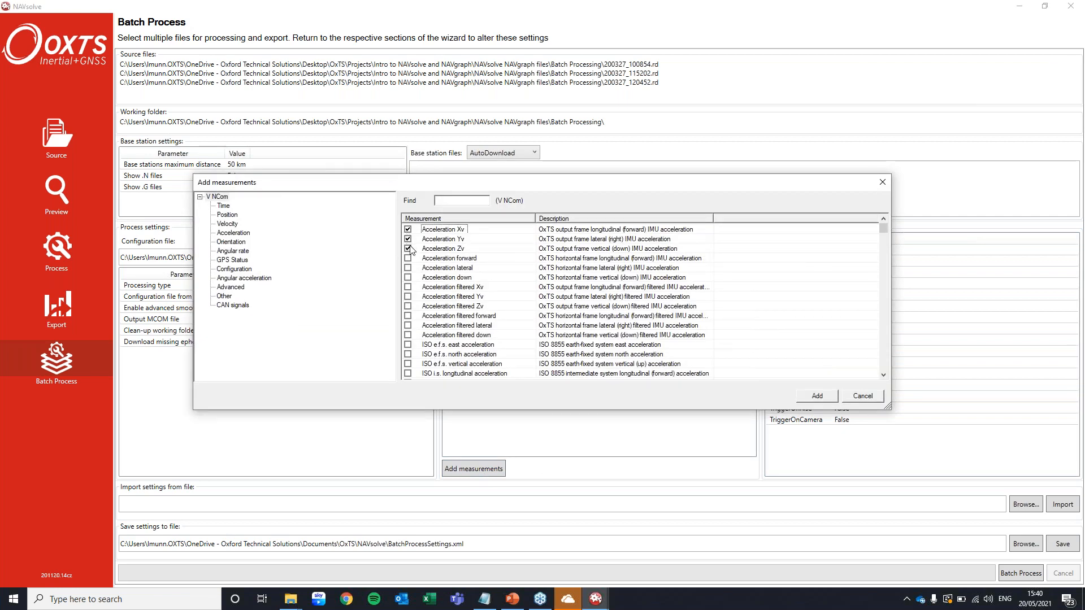
click(832, 396)
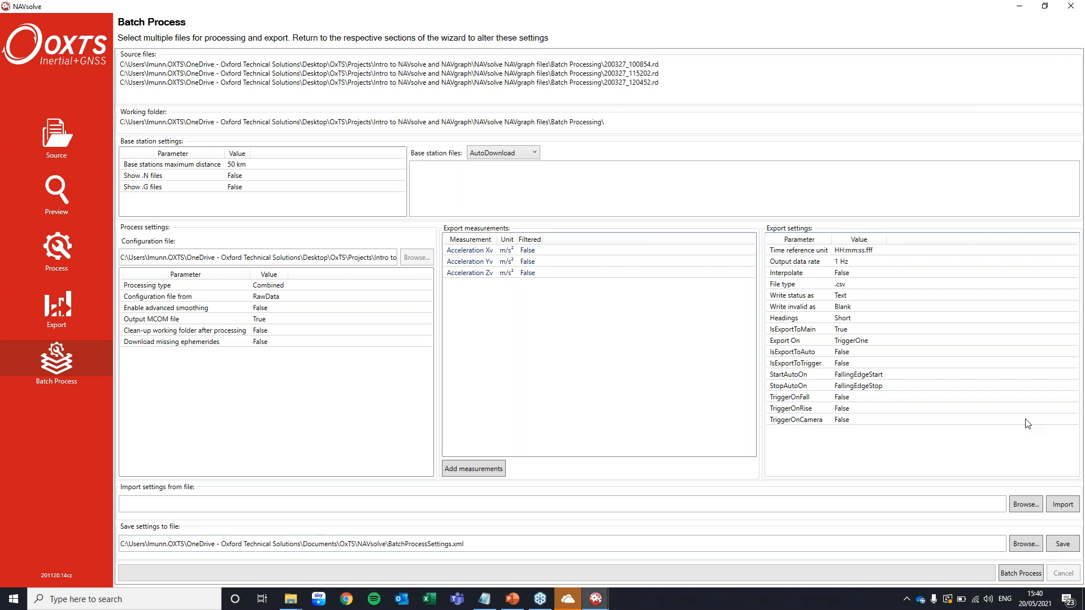
click(1032, 575)
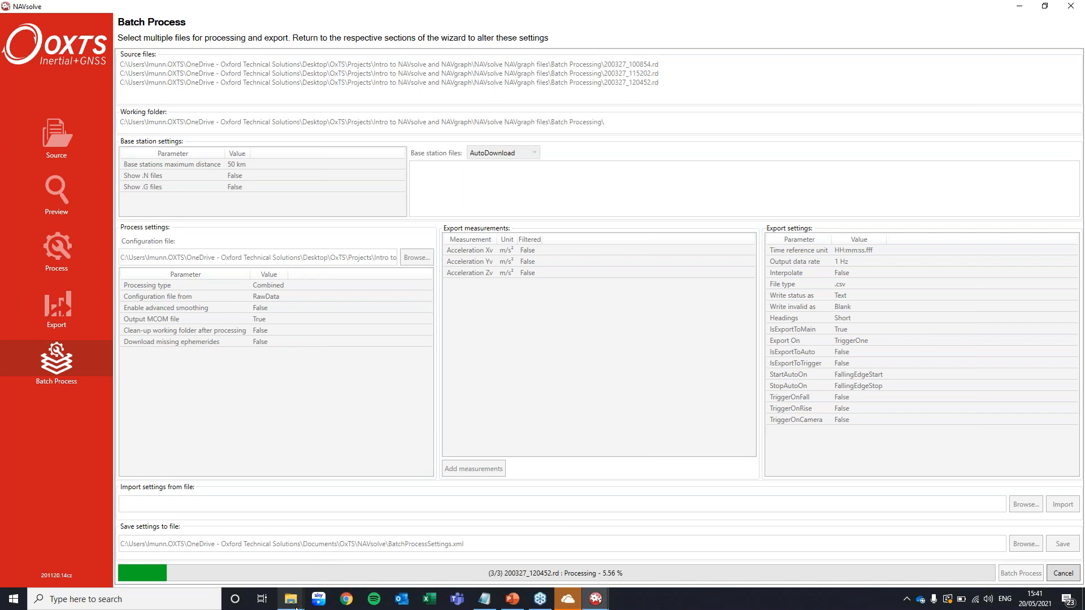
Step: Switch to File Explorer and inspect the 200327_100854, 200327_115202 and 200327_120452 output folders in BatchProcess_210520_154023
mouse_move(296, 607)
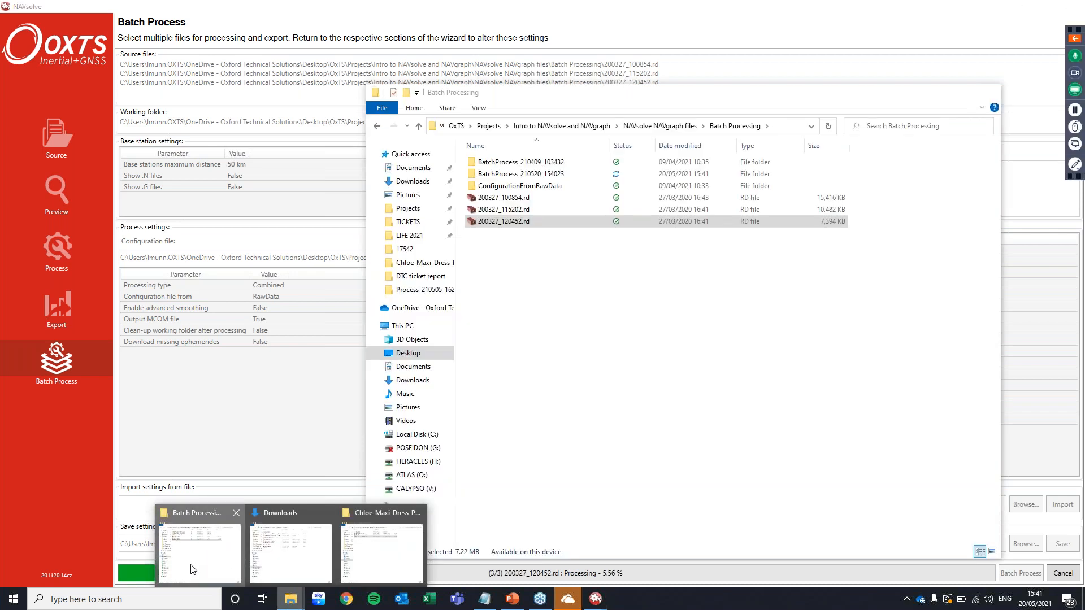
click(192, 569)
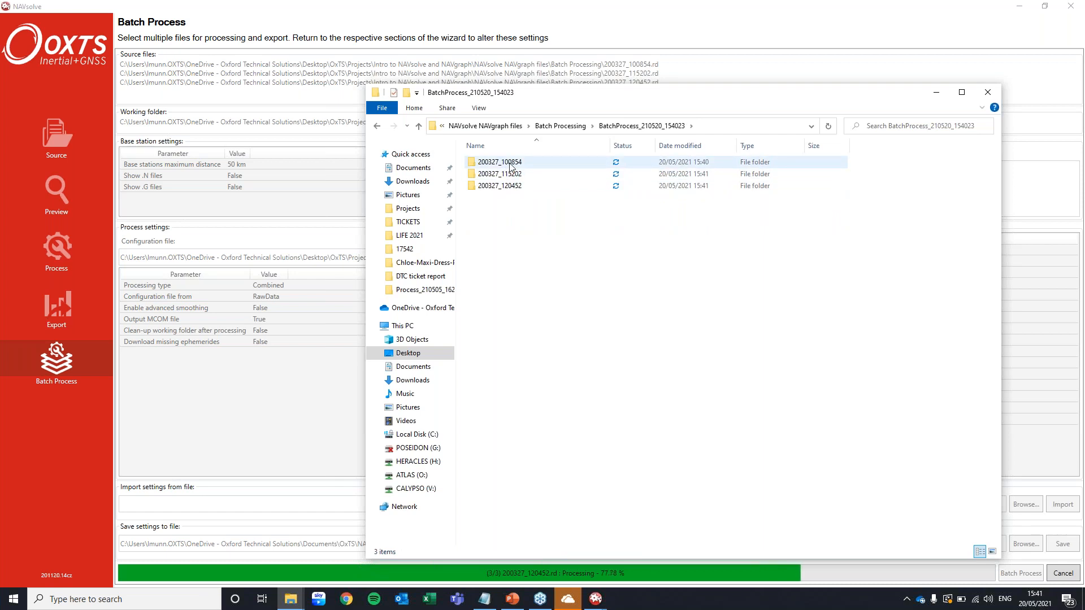
double_click(499, 162)
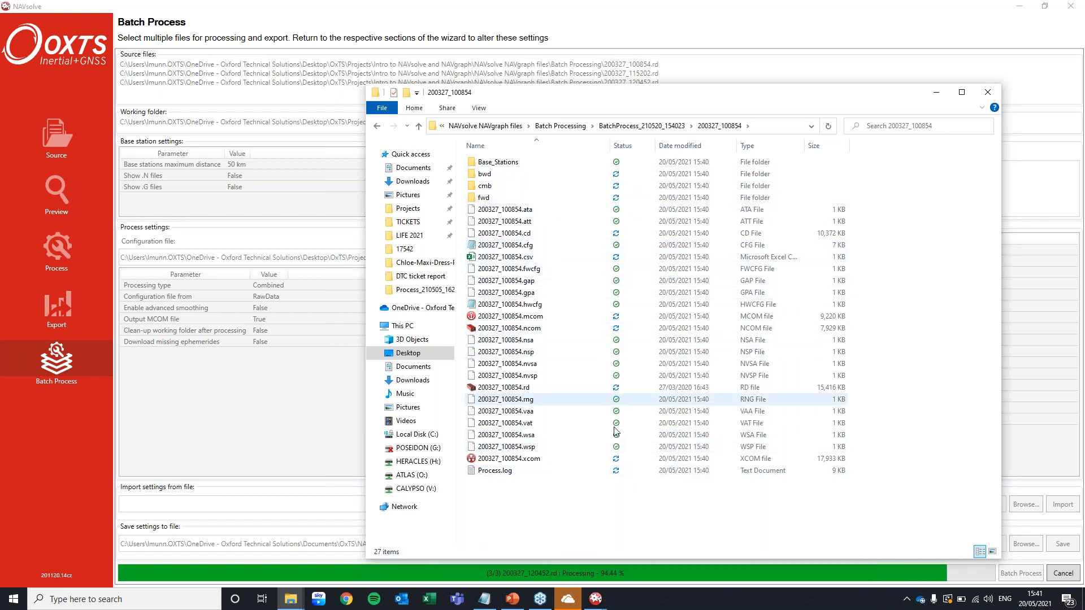
click(650, 126)
double_click(569, 181)
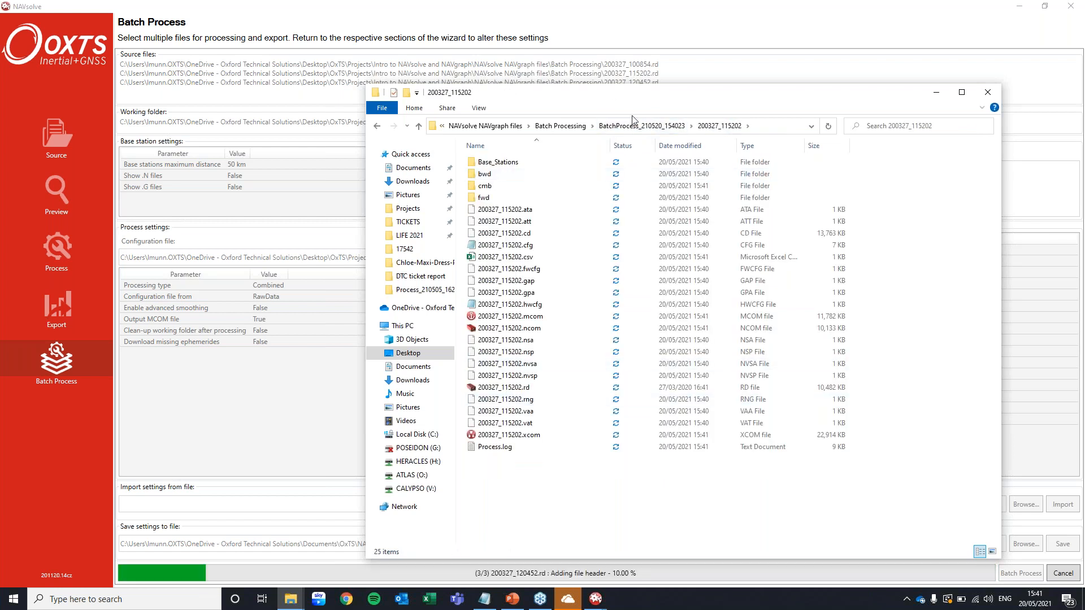
click(638, 126)
double_click(563, 186)
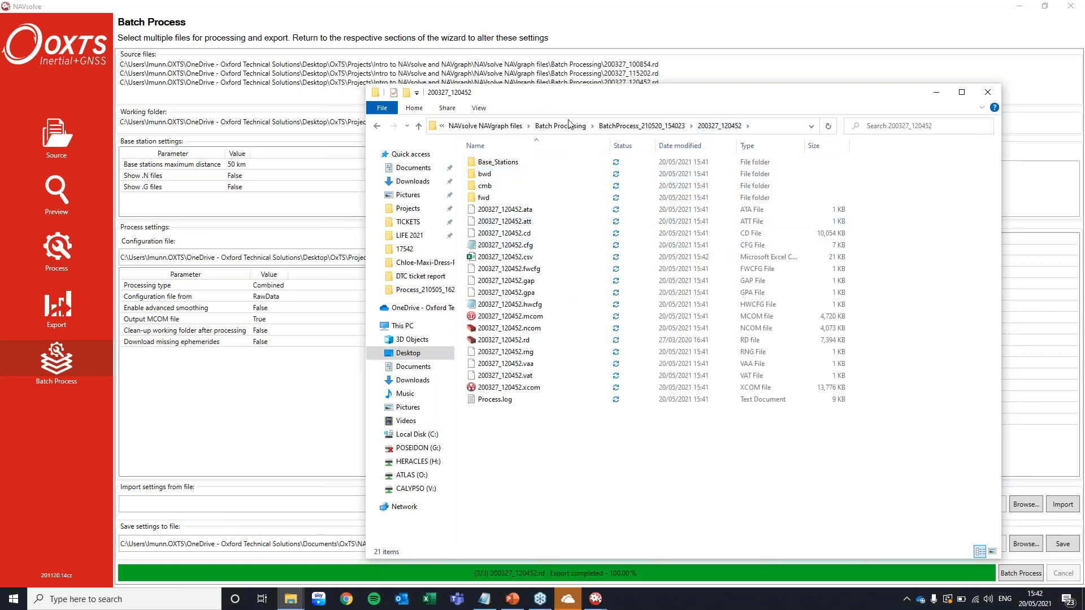
Step: Open RT3000_SIMULATED.ncom from the RT3000 - MAIN folder in NAVgraph
click(513, 128)
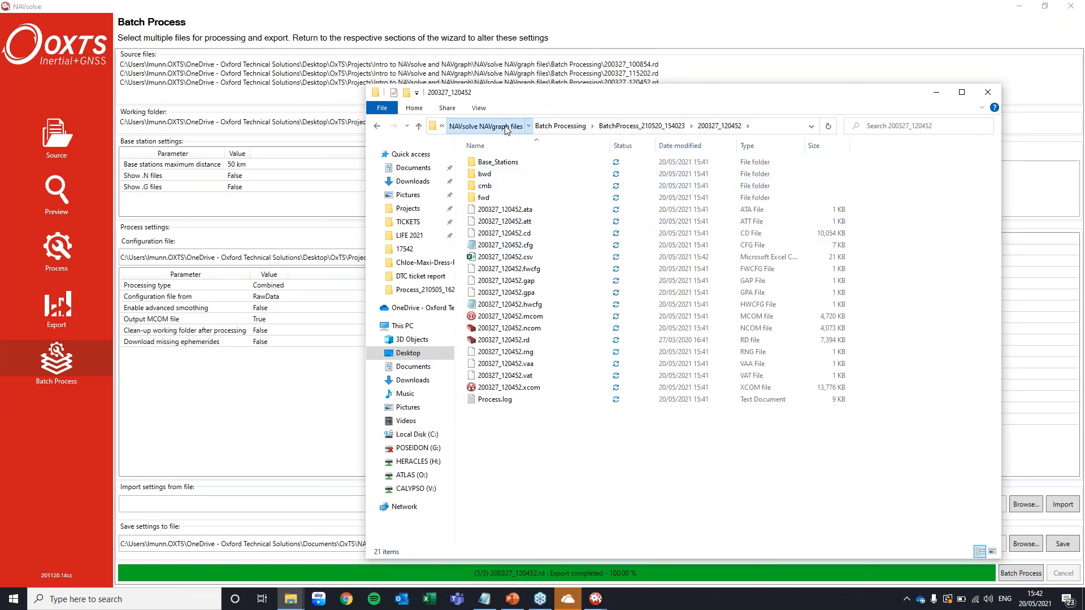
click(537, 201)
double_click(537, 201)
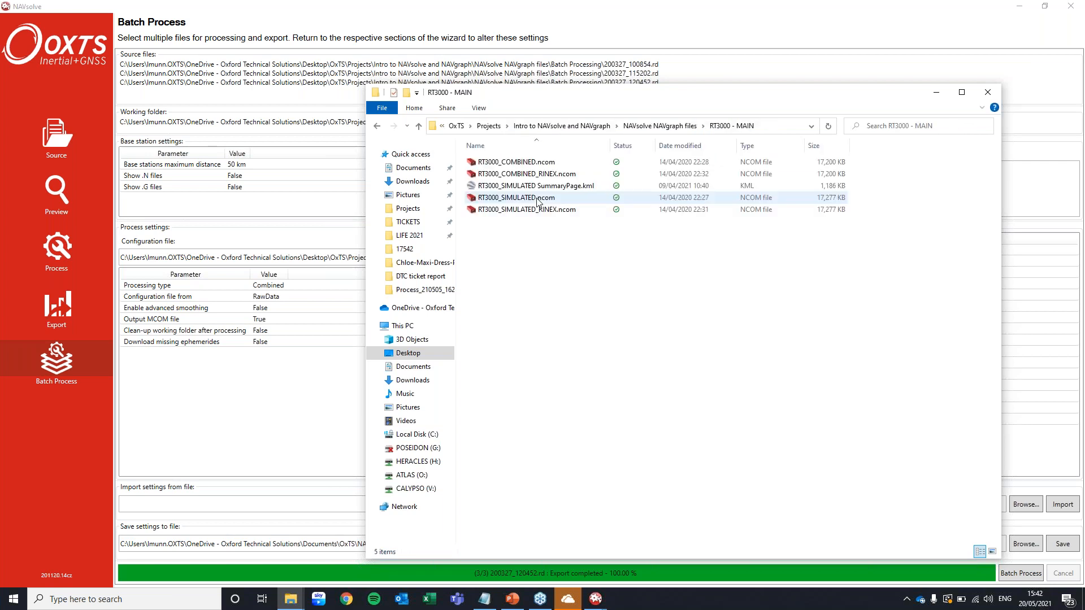
click(585, 200)
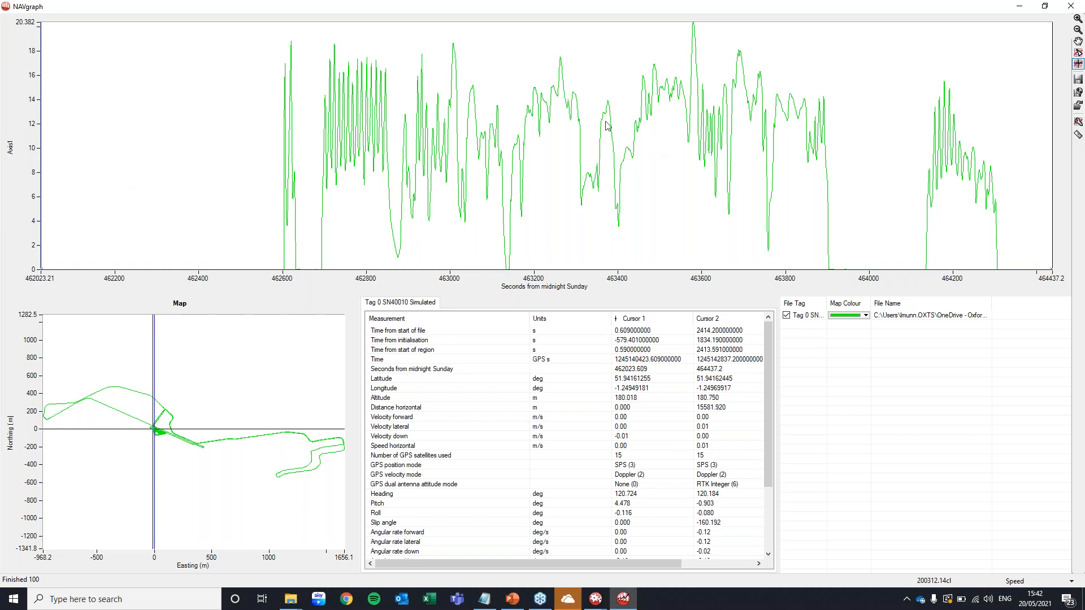
Step: Enable the graph title Speed in the speed graph's configuration and set its colour to black
right_click(521, 174)
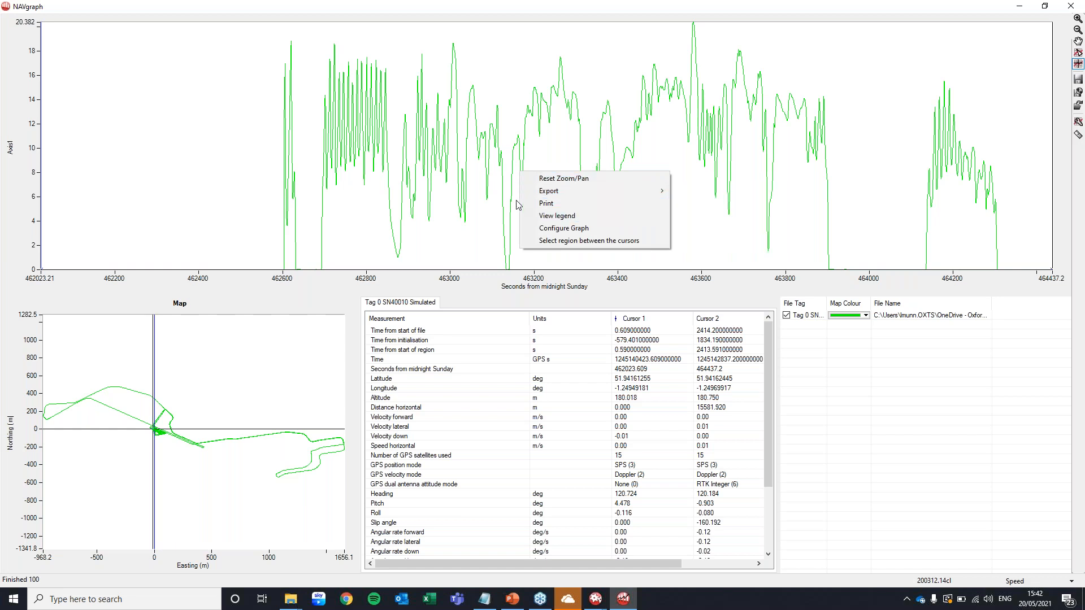
click(565, 232)
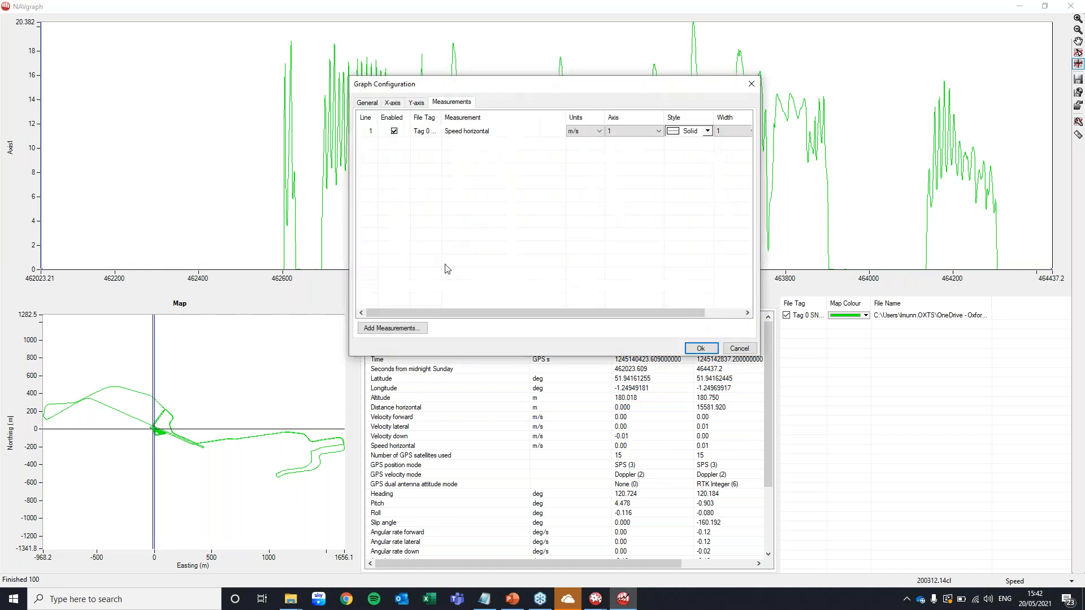
click(369, 104)
click(368, 120)
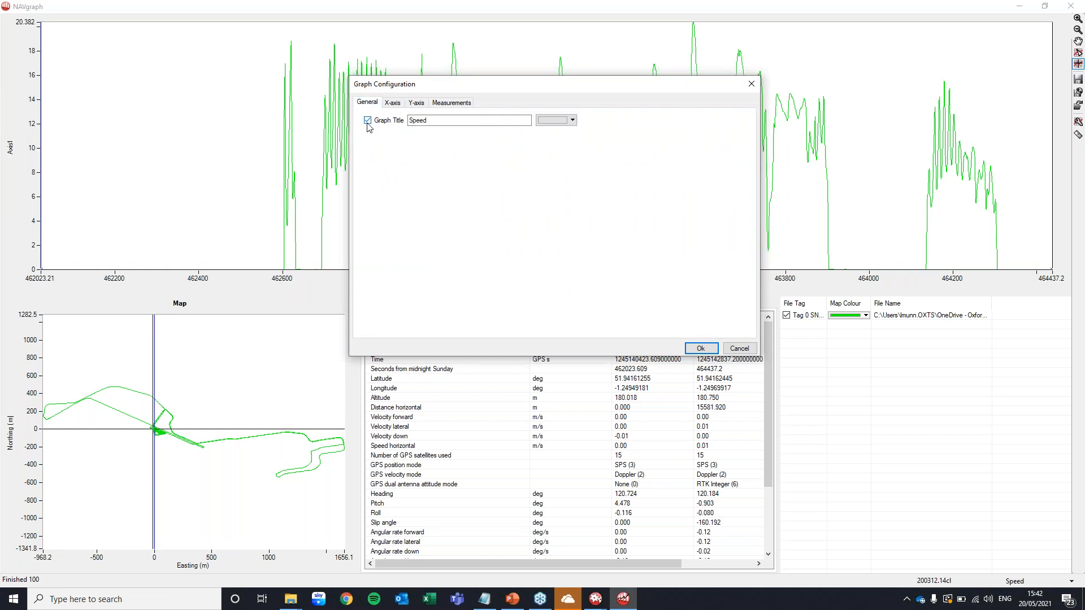
click(432, 120)
click(572, 120)
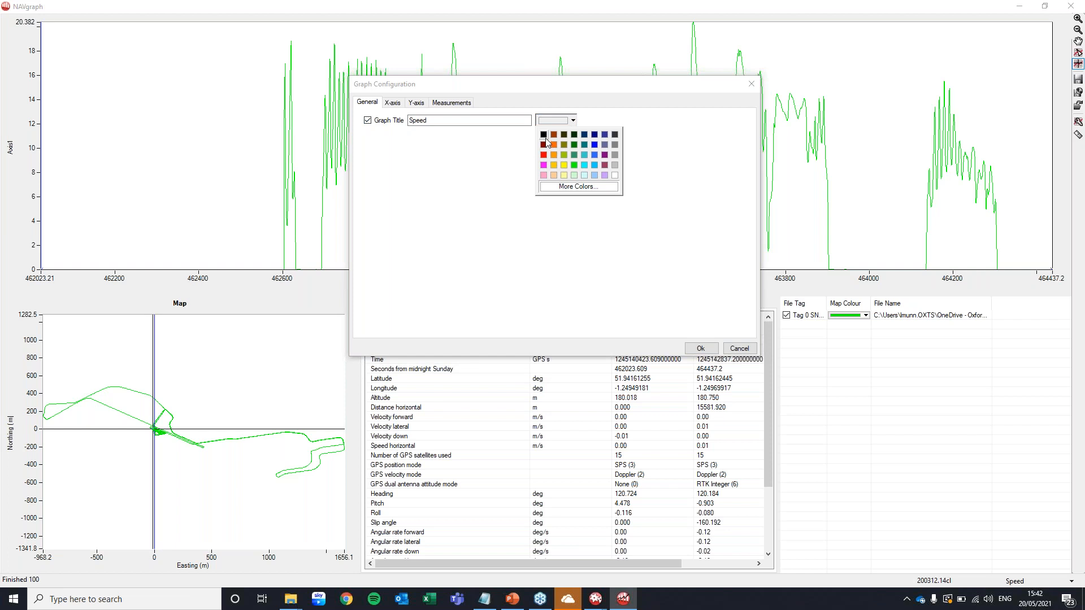
click(545, 138)
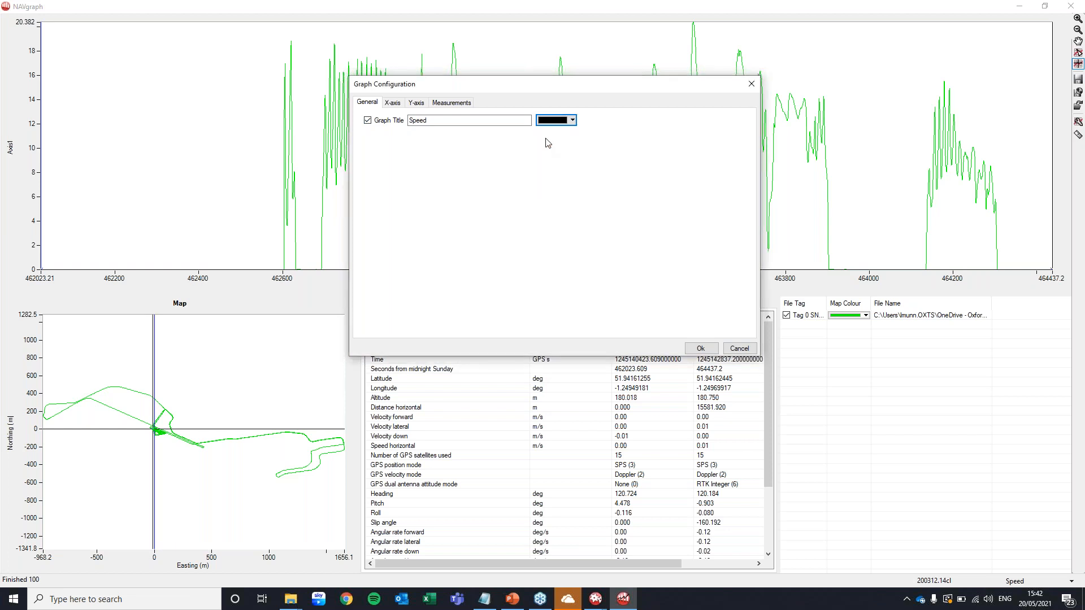
Step: Set the speed graph's X-axis measurement to Time from start of file (s)
click(394, 105)
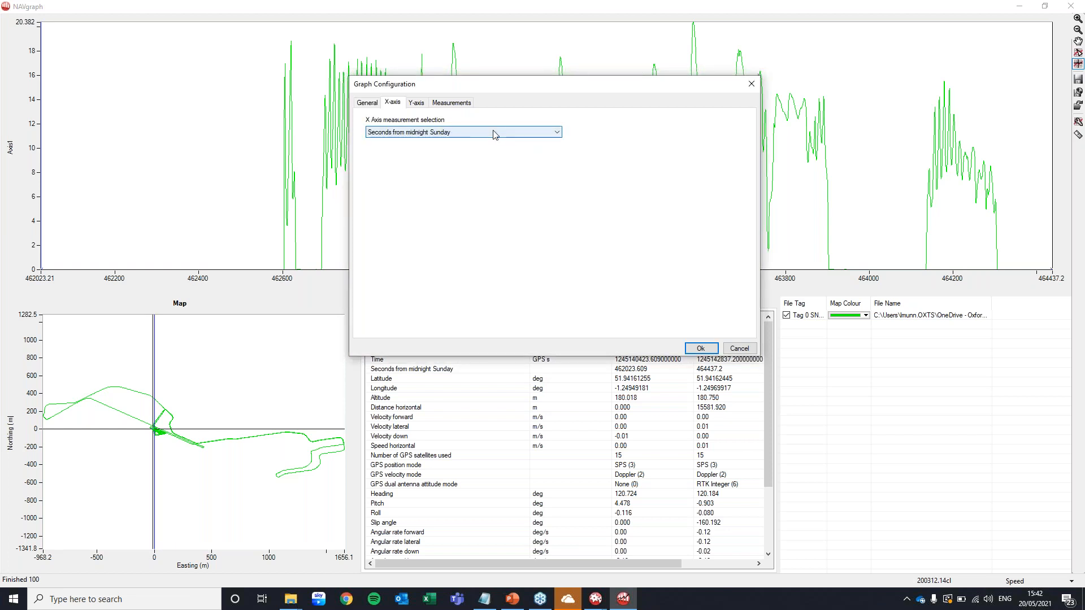
click(494, 134)
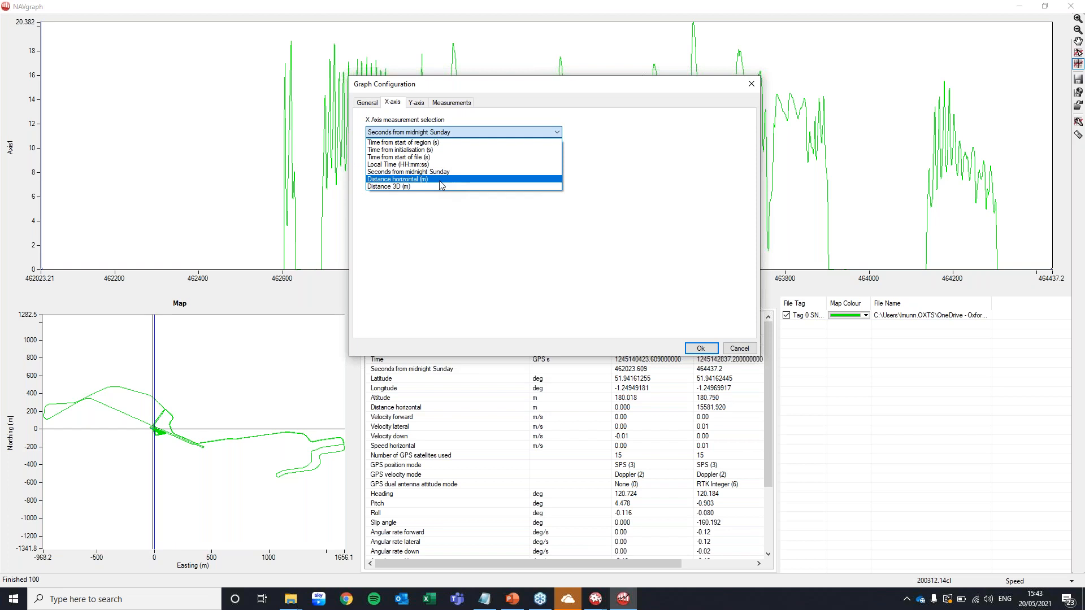
click(478, 158)
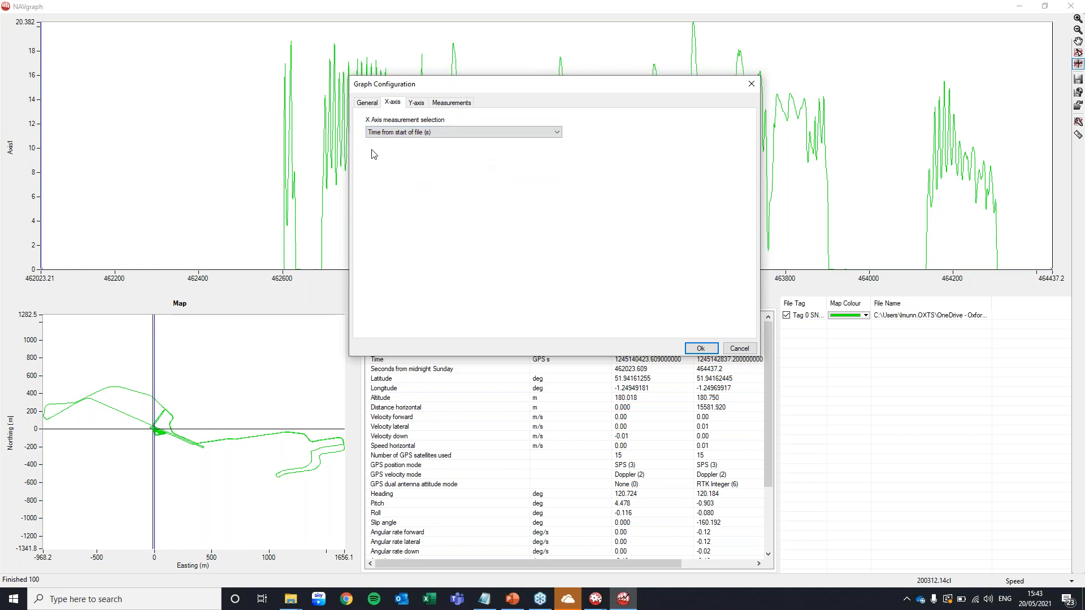
Step: Rename Y-axis 1 of the graph to Speed and give it the Dash gridline style
click(413, 107)
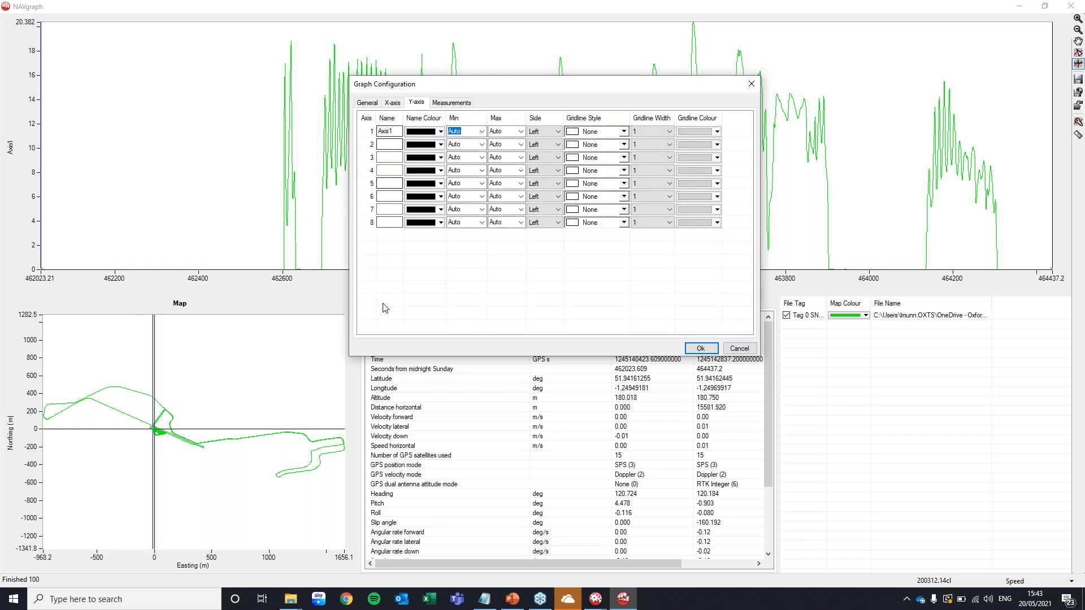
key(ctrl+a)
text(Spe)
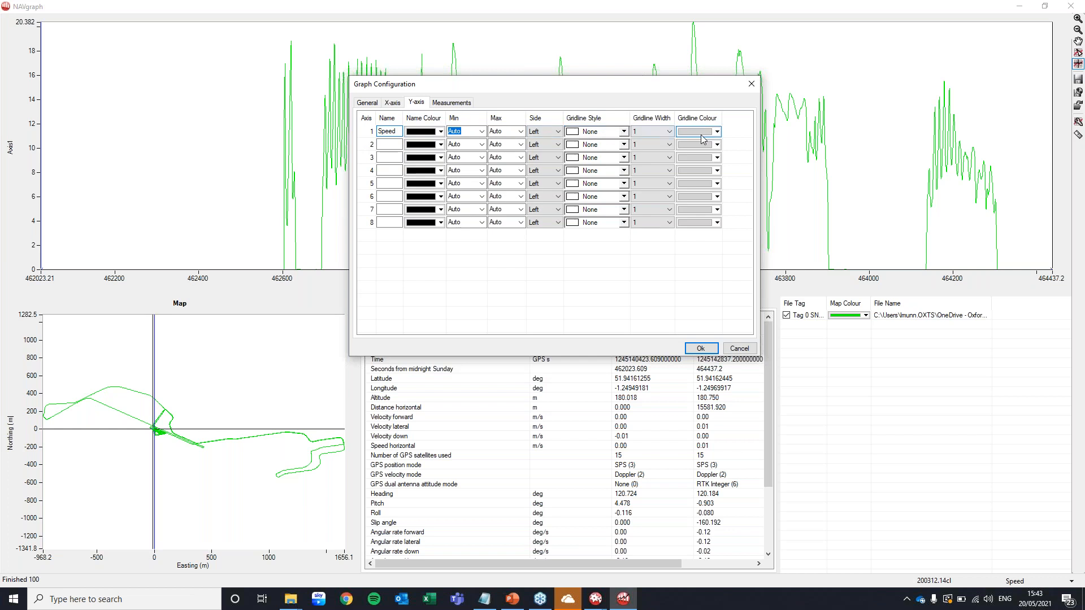
click(602, 134)
click(604, 145)
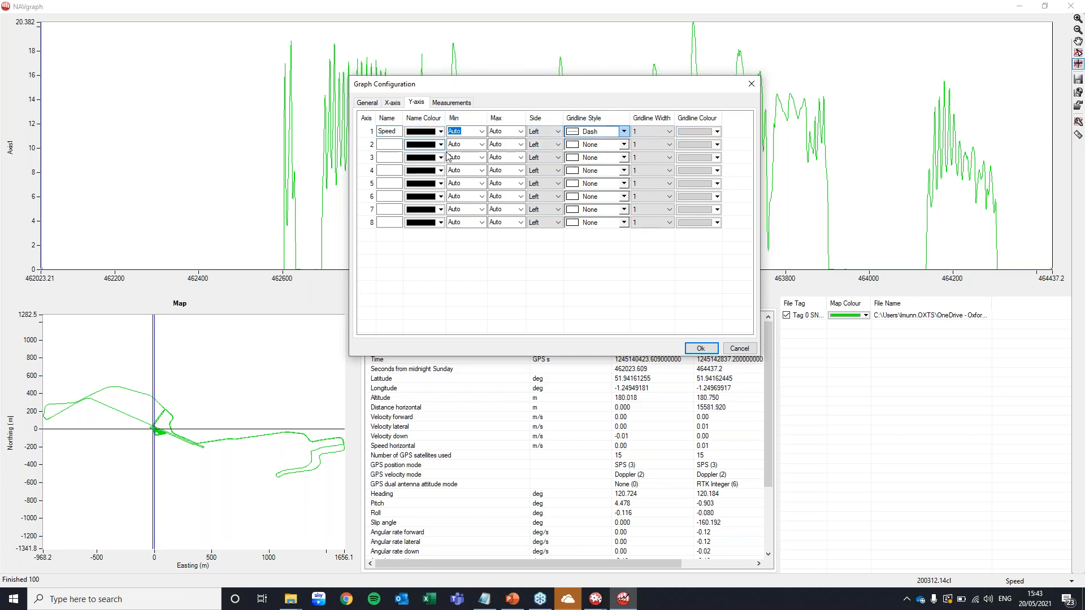
Step: Add Position accuracy north, east and down from the Position category as graph measurements
click(449, 105)
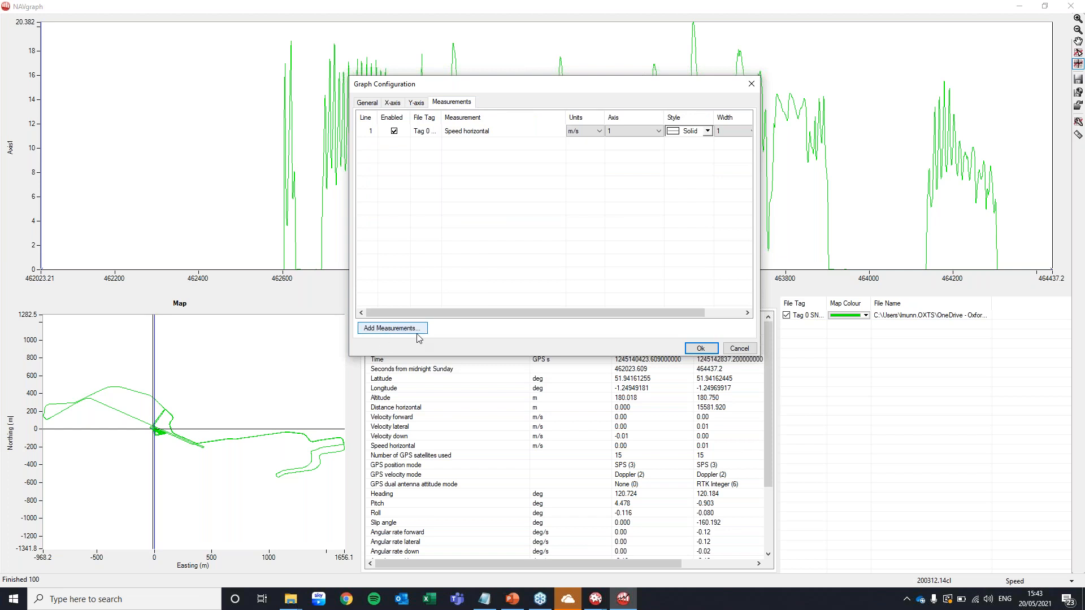
click(387, 333)
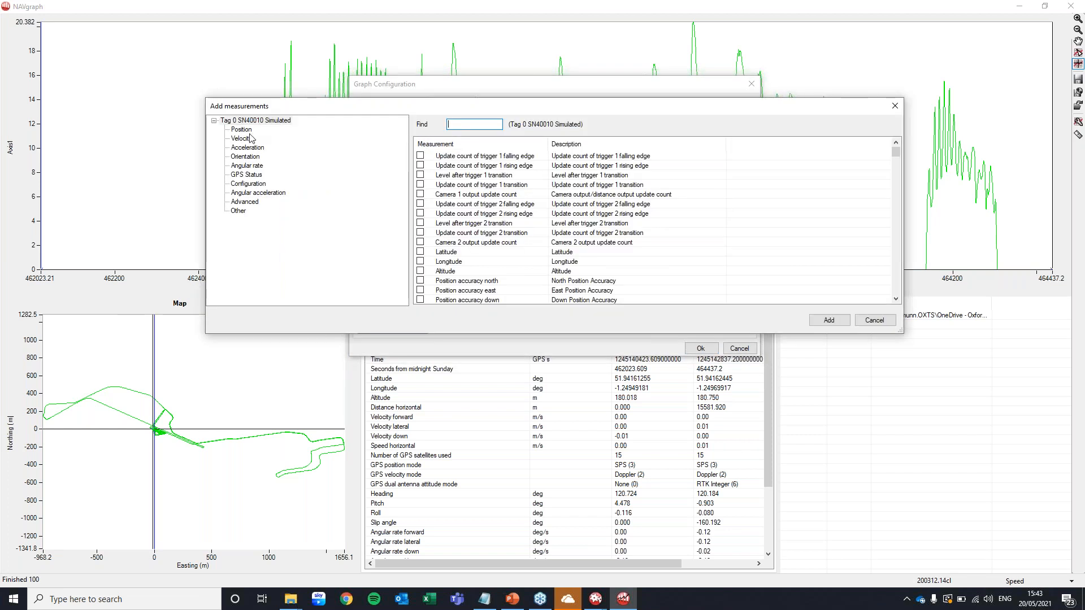
click(247, 132)
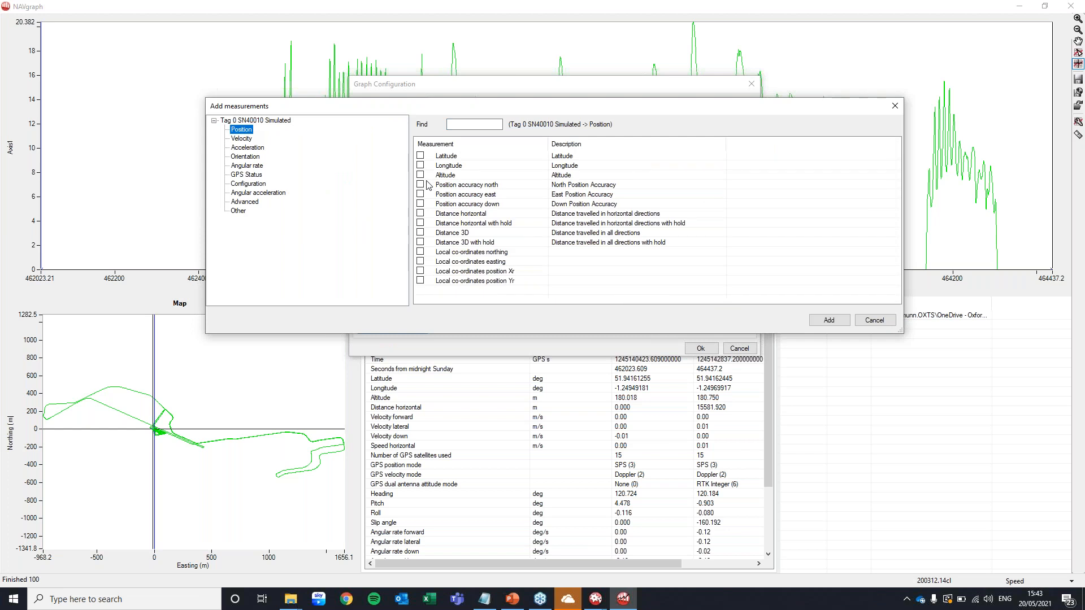
click(421, 185)
click(828, 321)
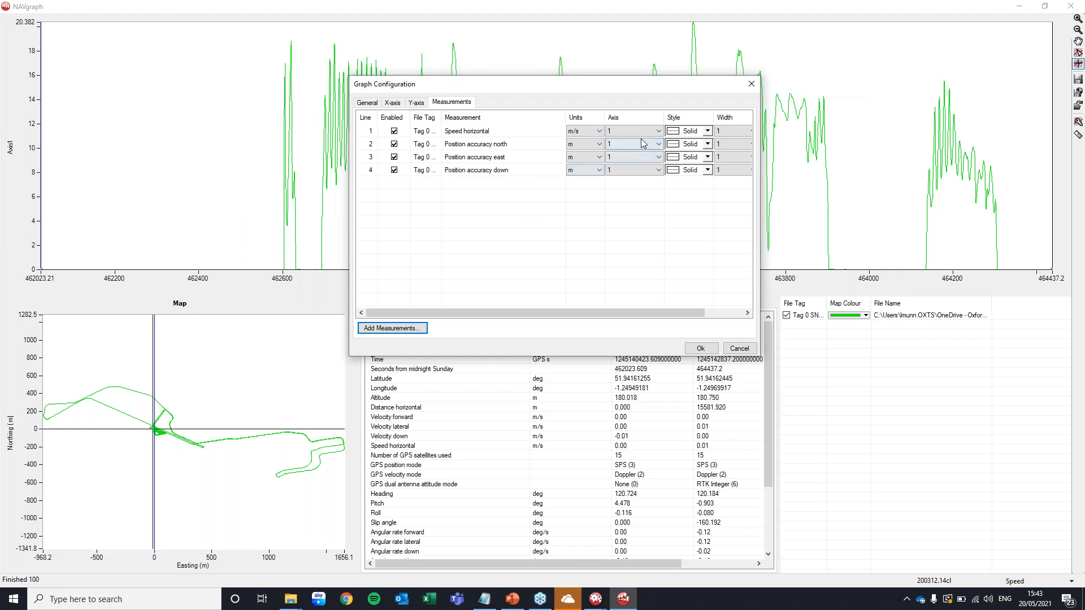
Step: Assign the Position accuracy north, east and down measurements to axis 2 and apply the graph configuration
click(635, 146)
key(Down)
key(Return)
scroll(637, 161, down, 1)
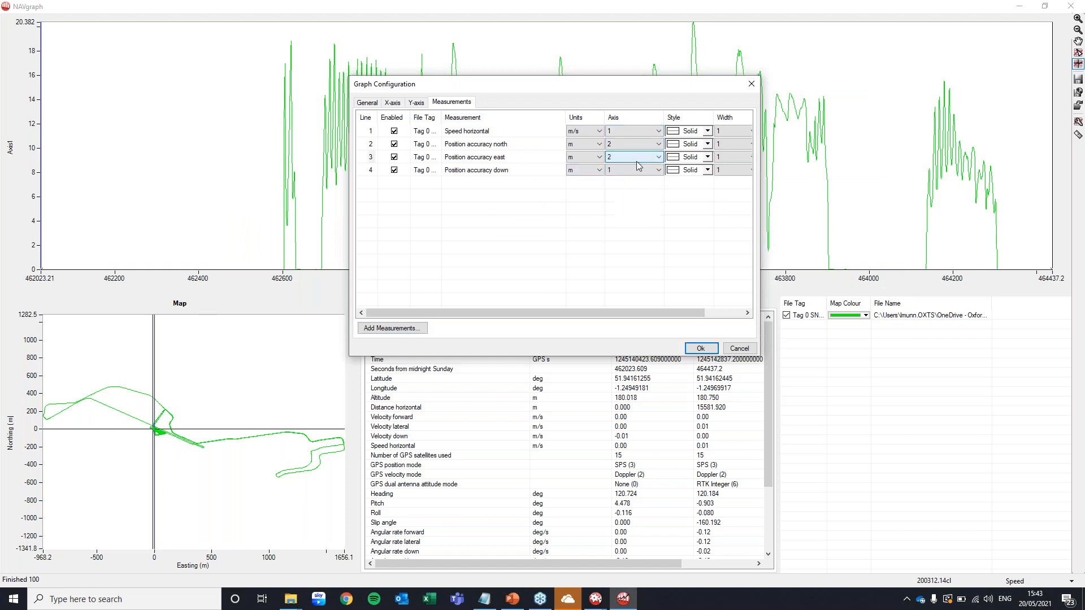
click(635, 170)
key(Down)
key(Return)
scroll(606, 221, right, 2)
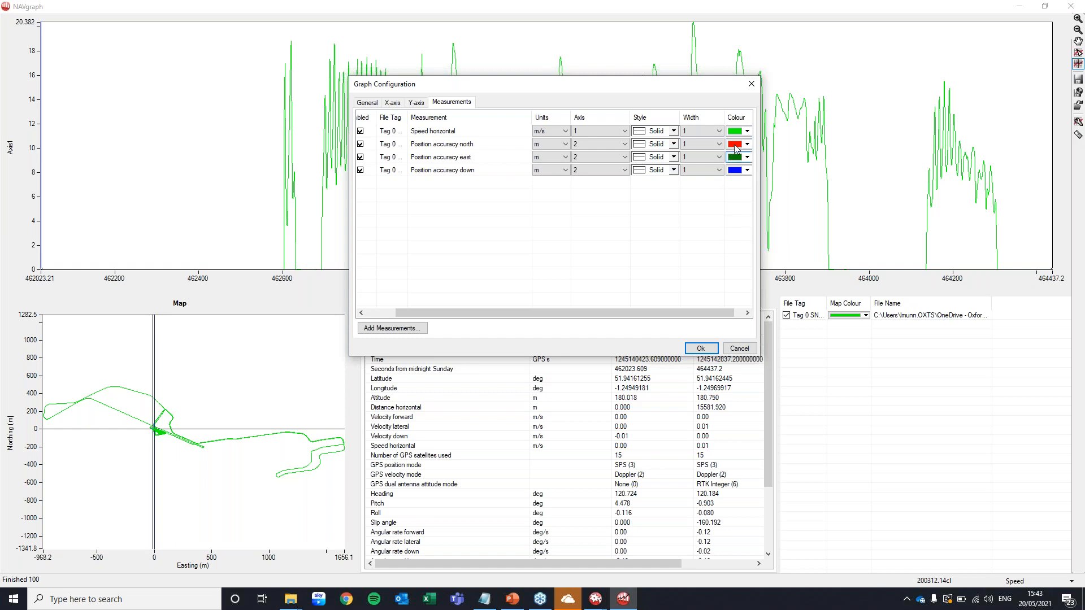
scroll(500, 235, left, 2)
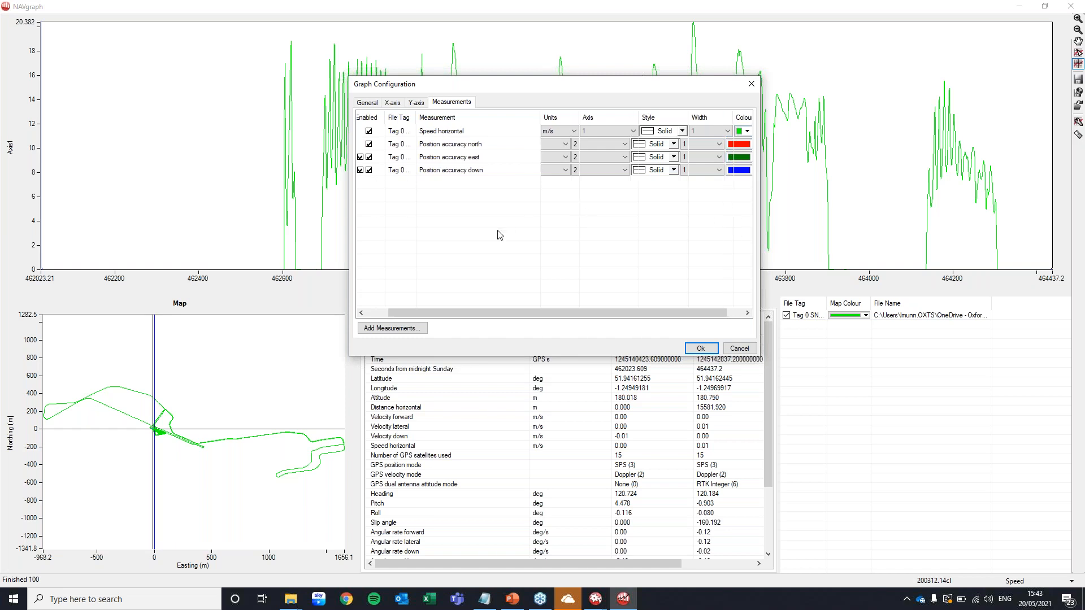
click(699, 348)
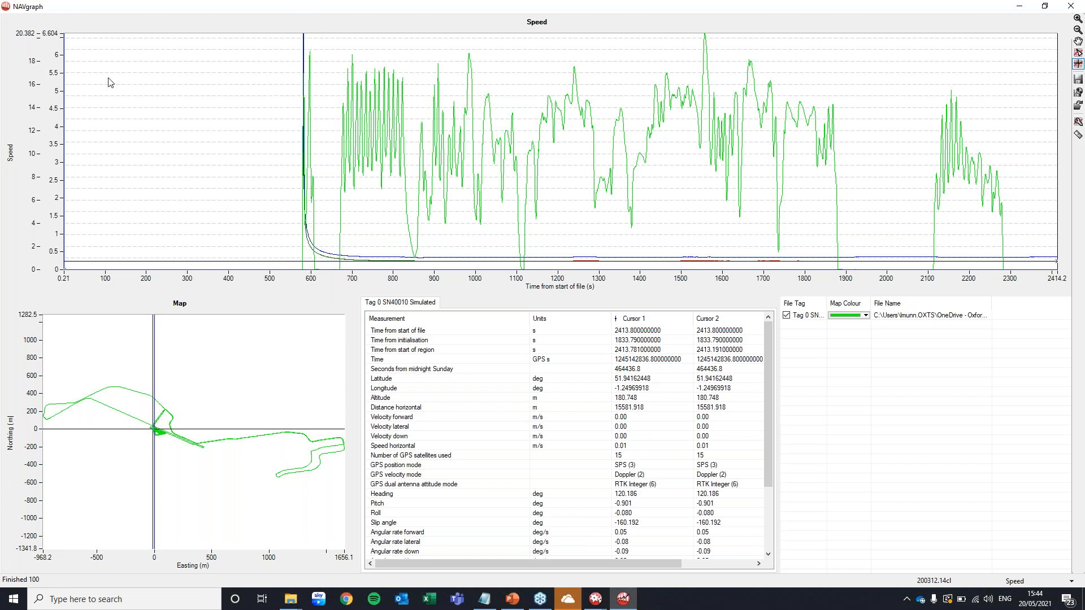
Step: Reduce the upper limit of the graph's position accuracy axis to about 0.8
click(61, 36)
text(1)
key(Return)
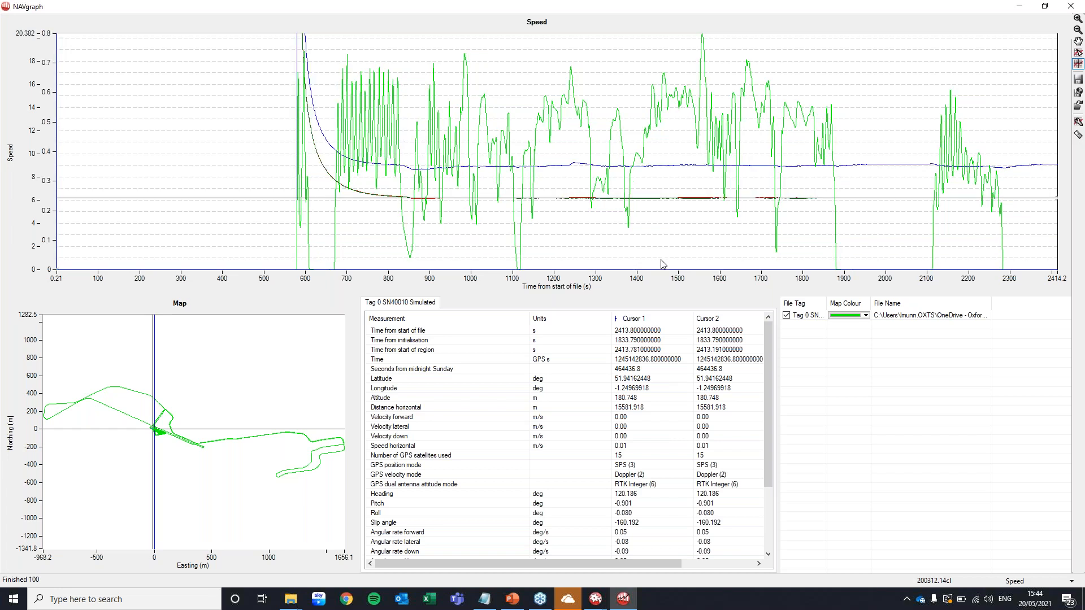
Step: Place the two cursors at different times on the speed graph to examine the measurements and map positions there
click(661, 260)
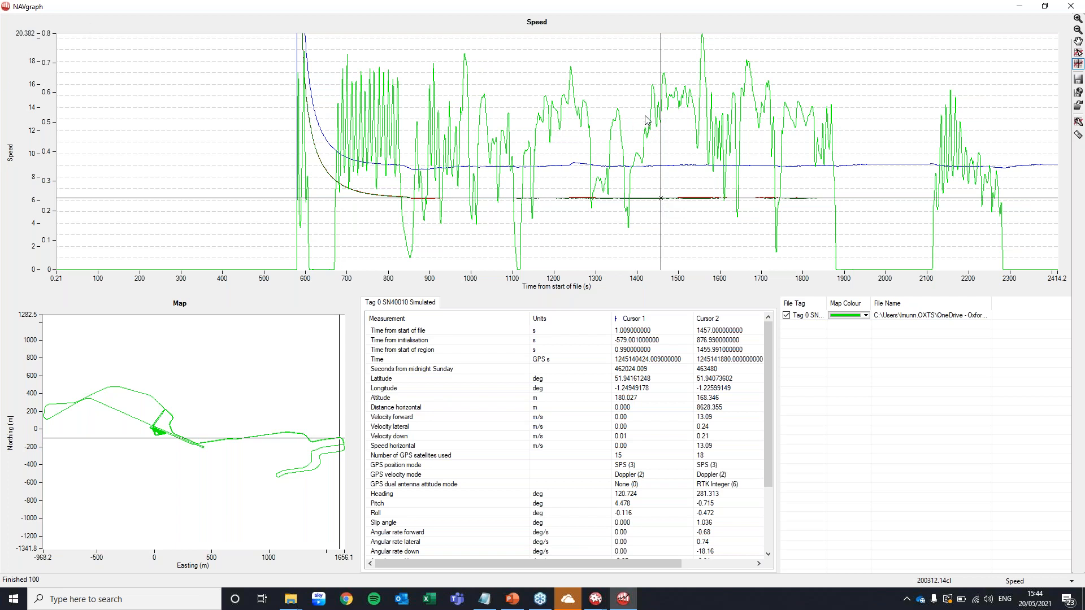
click(276, 156)
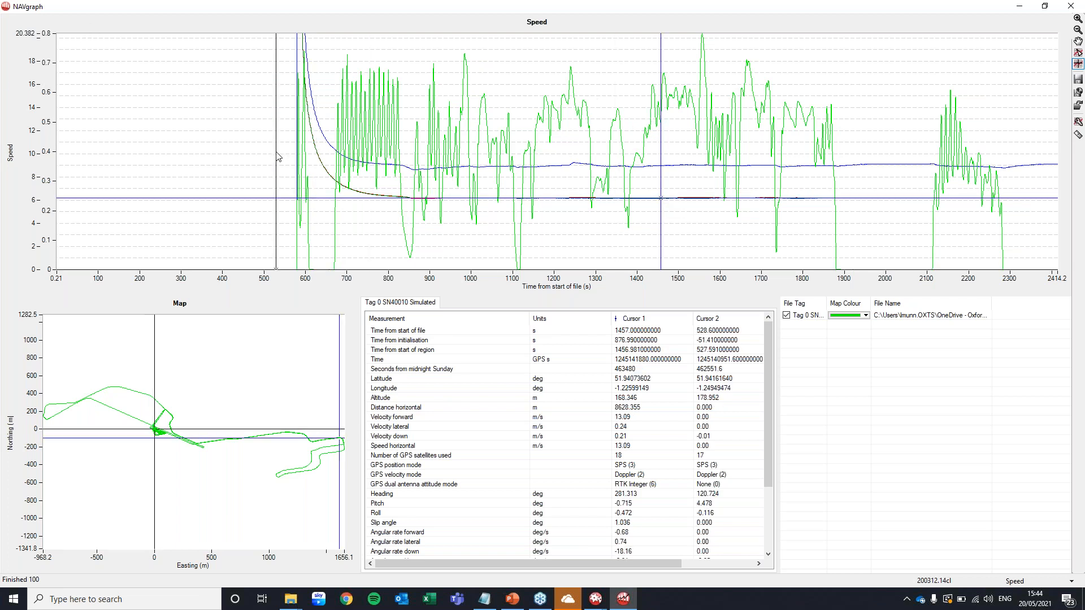
drag(278, 157, 289, 158)
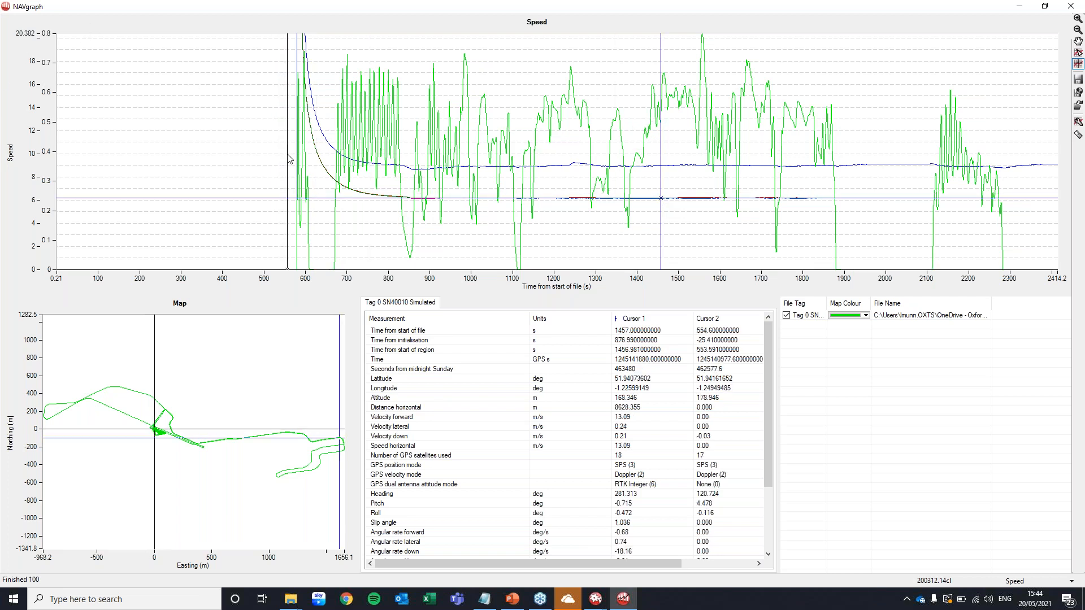
click(389, 126)
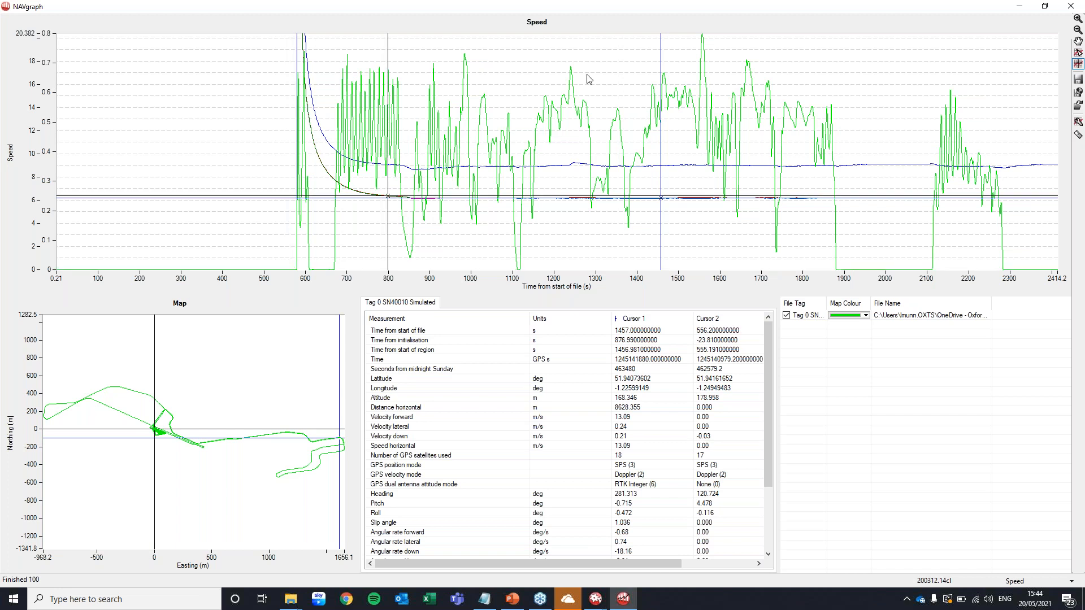
Step: Place the cursors at about 2003 s and 2353 s on the speed graph and select the region between them
drag(587, 75, 1032, 92)
drag(659, 116, 886, 118)
right_click(913, 119)
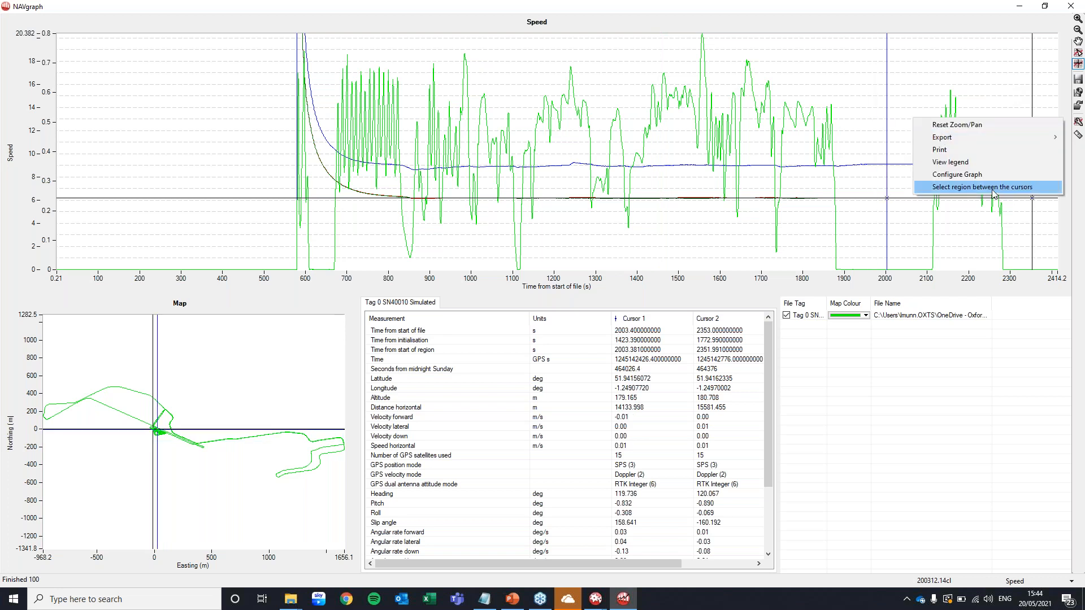
click(993, 188)
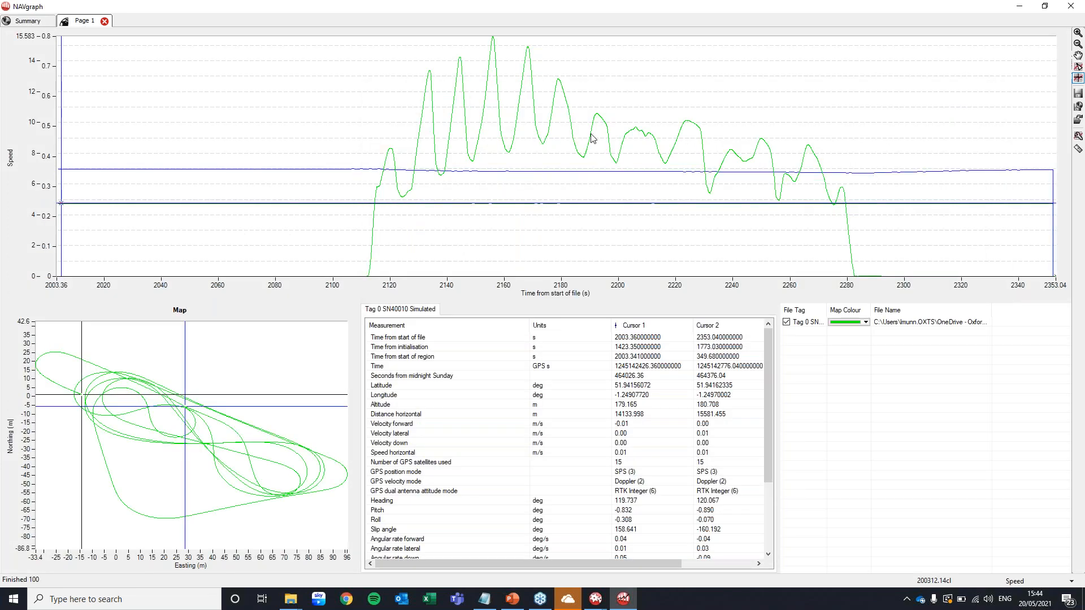
Step: Review the CSV export settings for the selected region without exporting
right_click(591, 138)
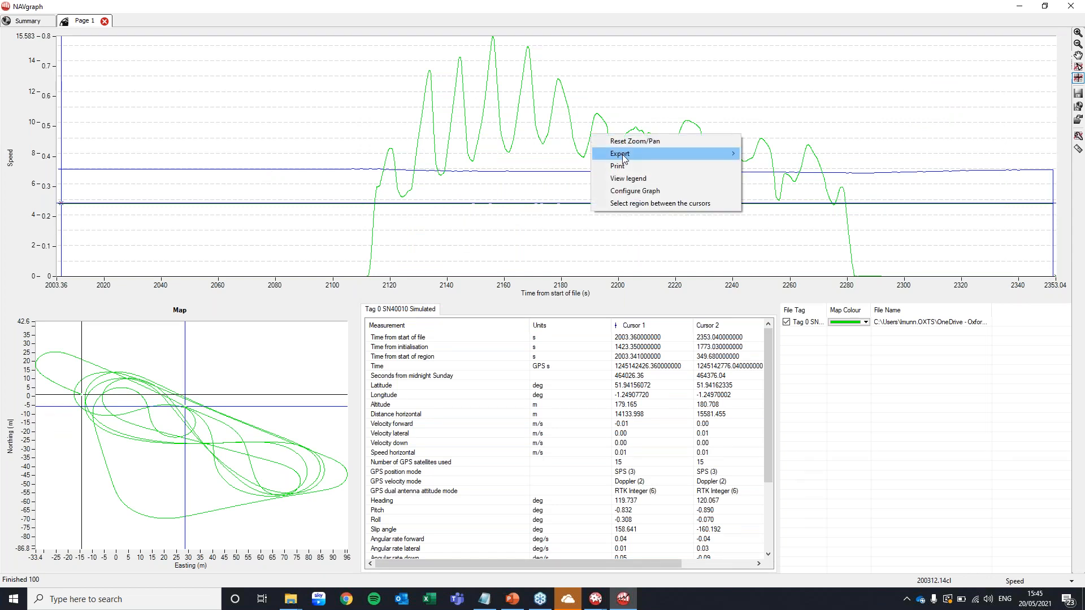
mouse_move(625, 159)
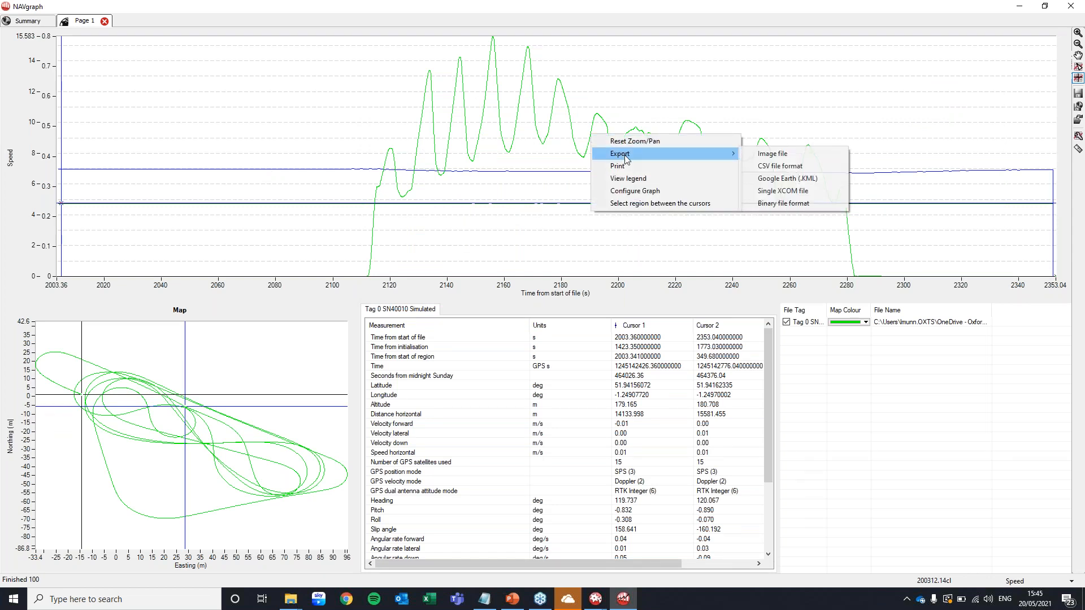
click(829, 171)
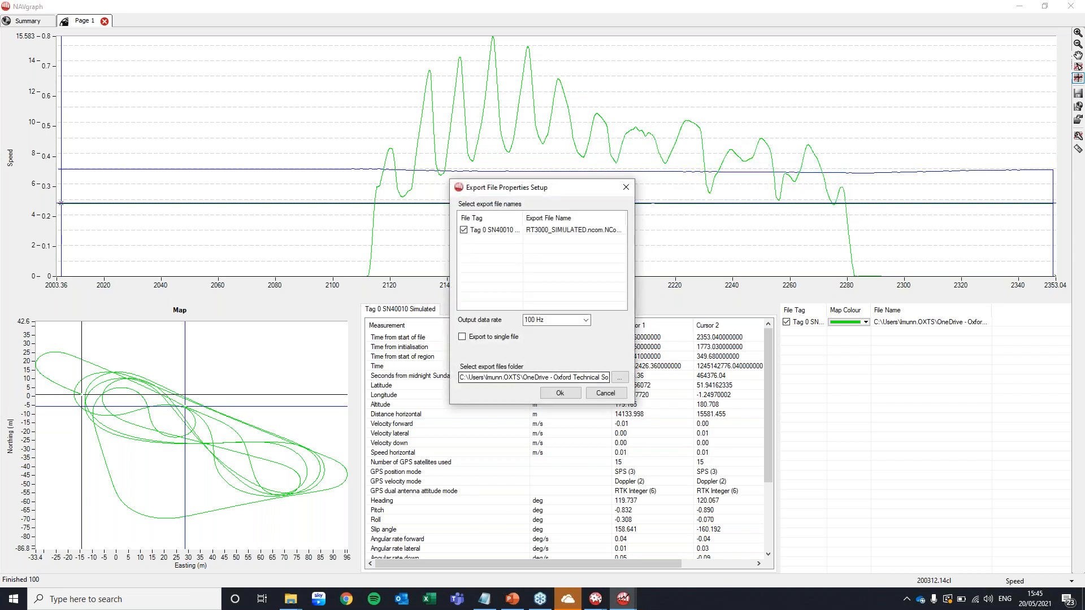
click(605, 393)
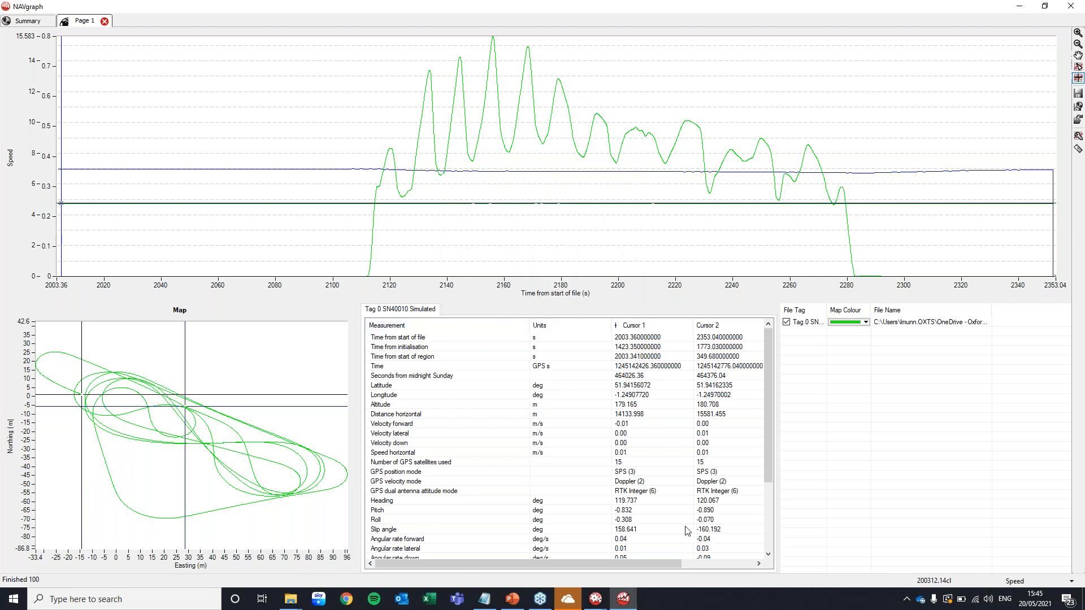
scroll(686, 531, down, 4)
scroll(686, 531, up, 4)
scroll(687, 531, down, 4)
scroll(686, 532, up, 4)
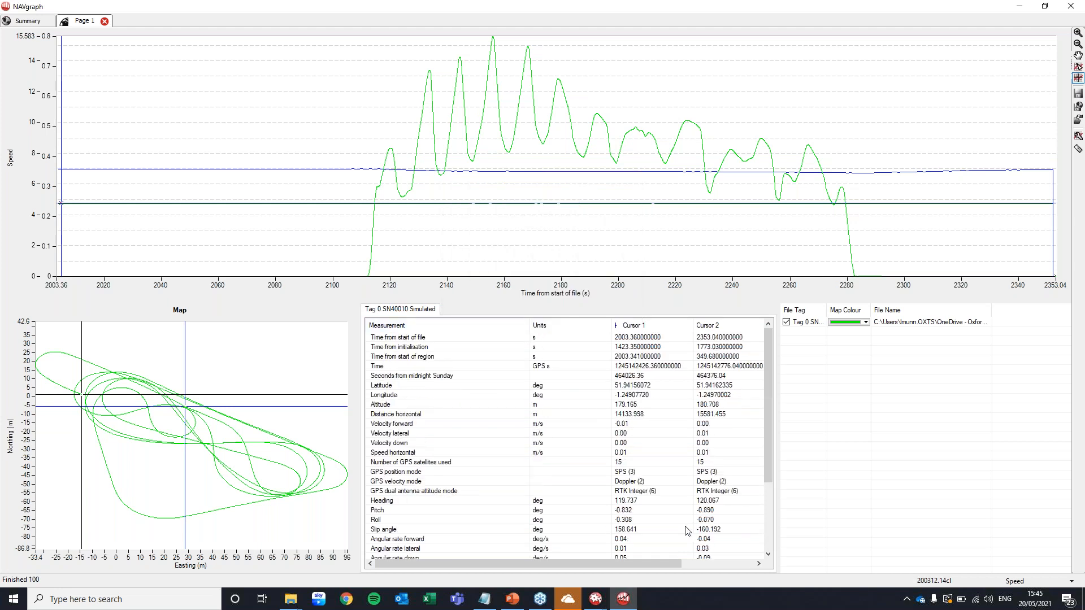
Step: Export the selected region to Google Earth KML at a 20 Hz data rate for all streams, launching Google Earth after exporting
right_click(689, 242)
mouse_move(724, 260)
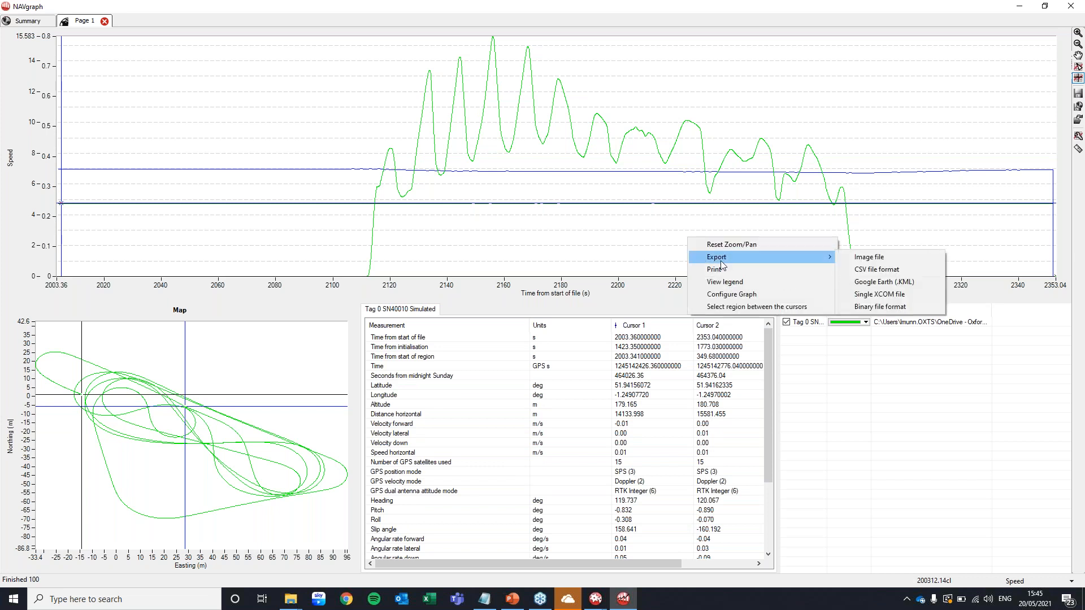
click(933, 286)
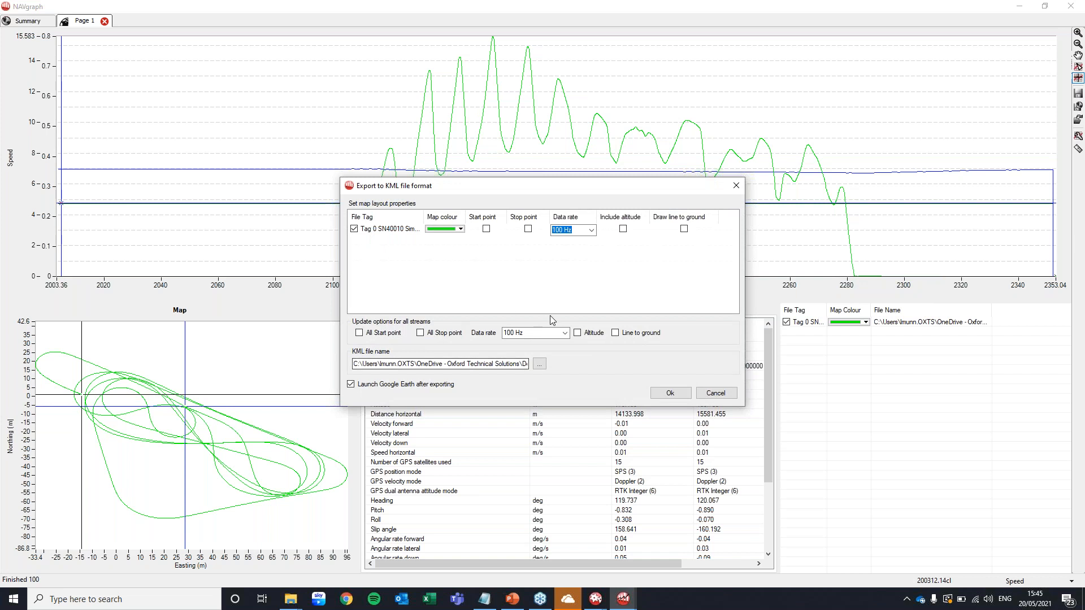
click(565, 333)
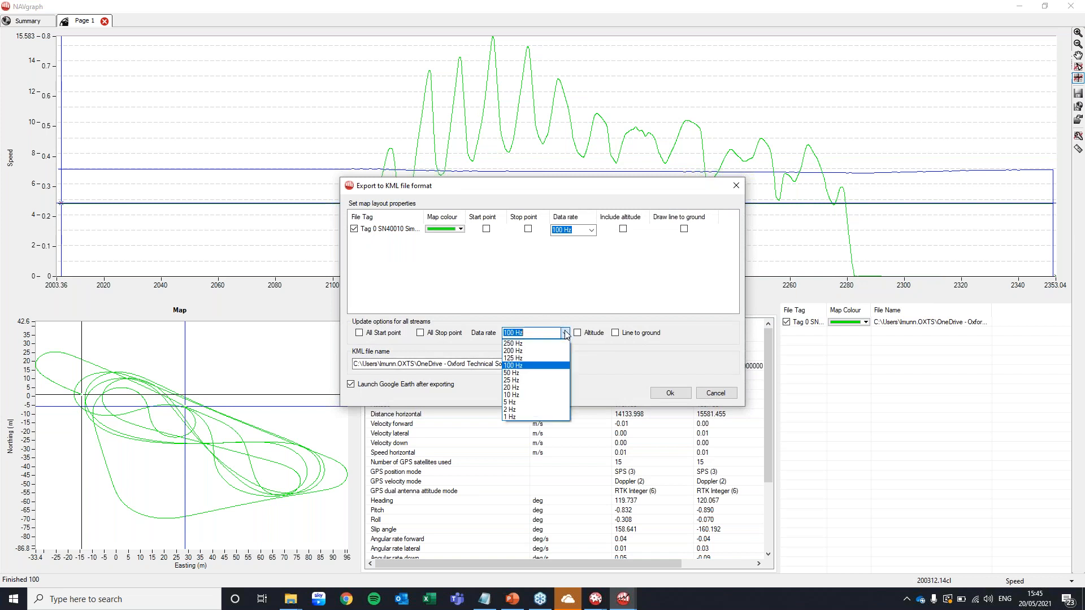
click(534, 388)
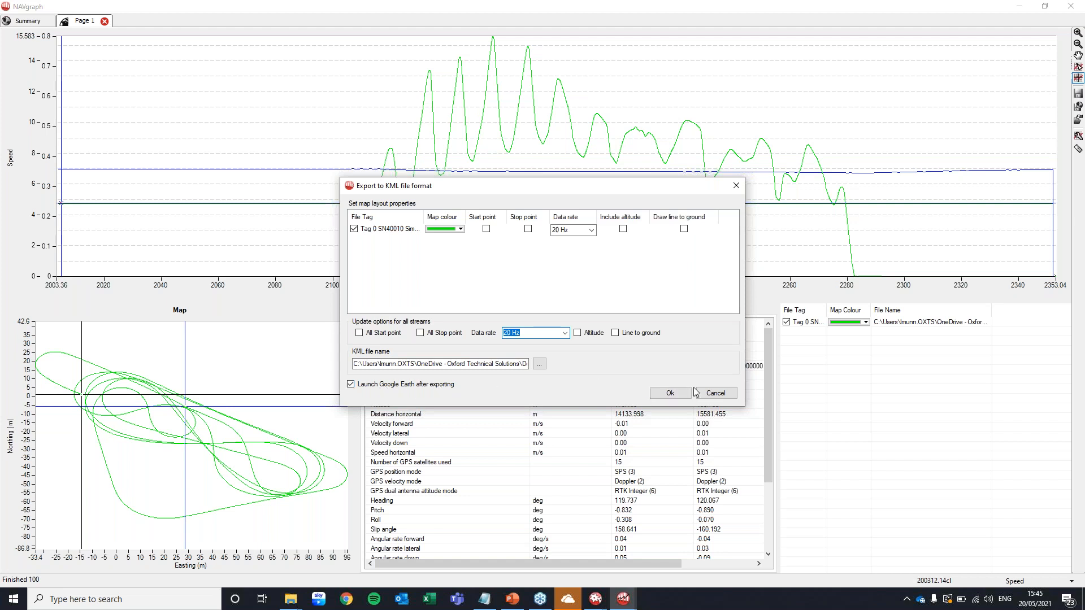
click(654, 393)
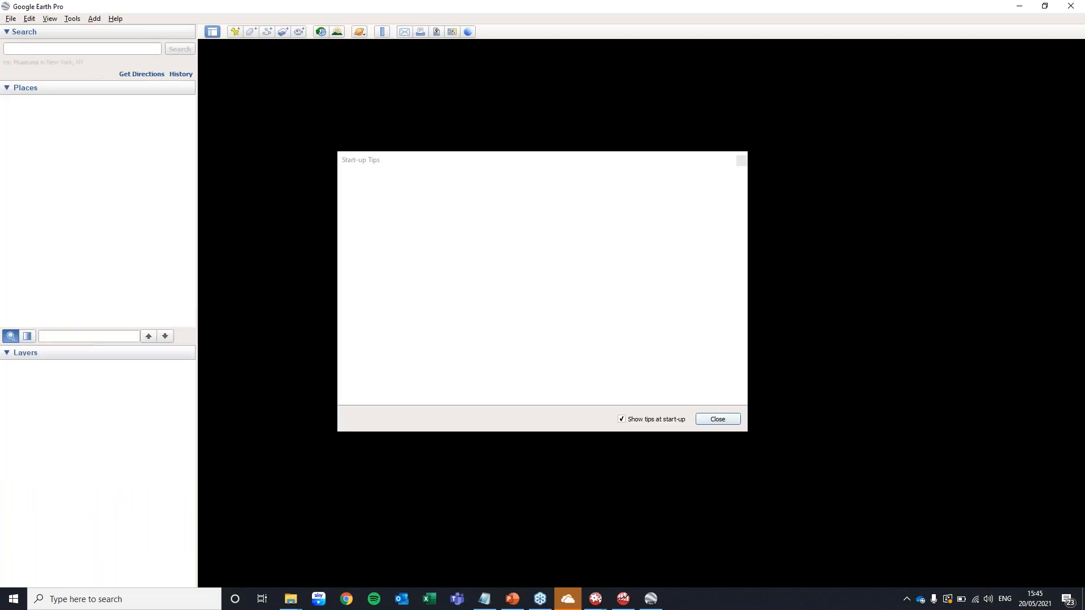
Step: Inspect the exported track up close in Google Earth, and exit without saving the temporary places
click(717, 419)
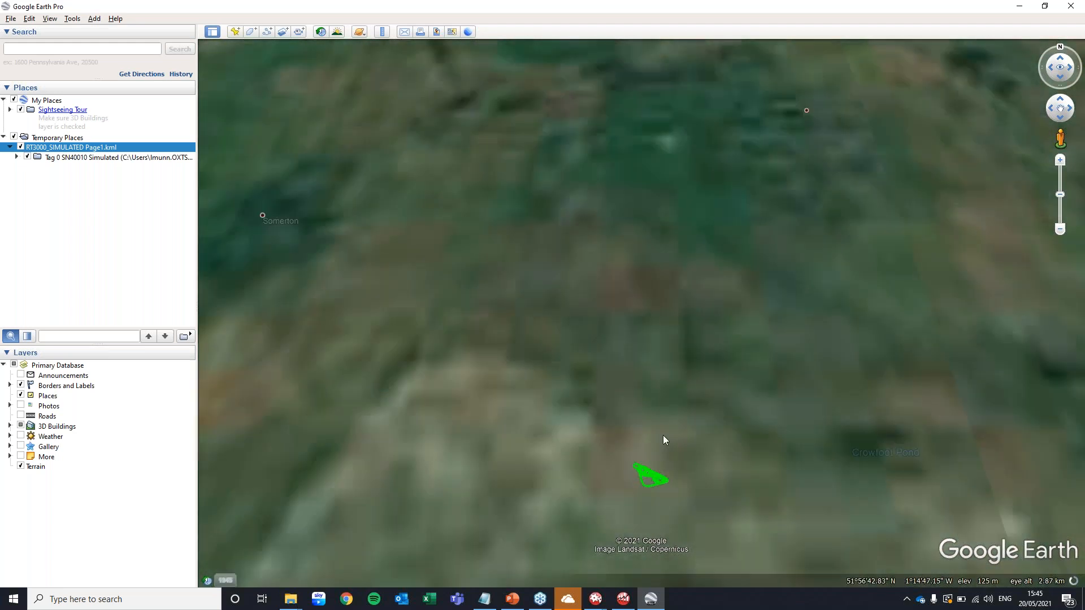
scroll(634, 337, up, 3)
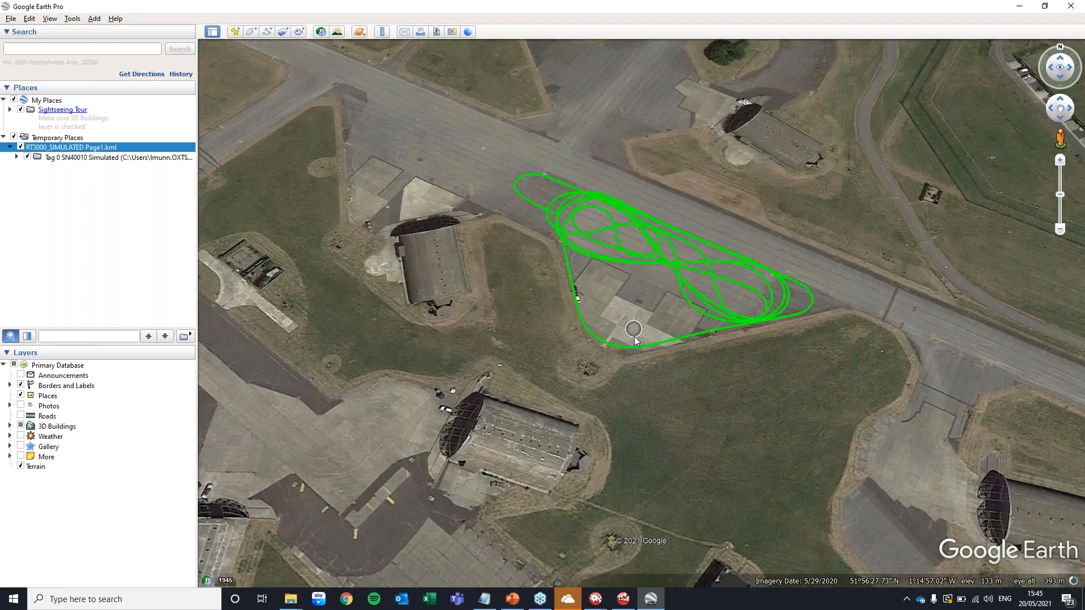
scroll(634, 337, up, 2)
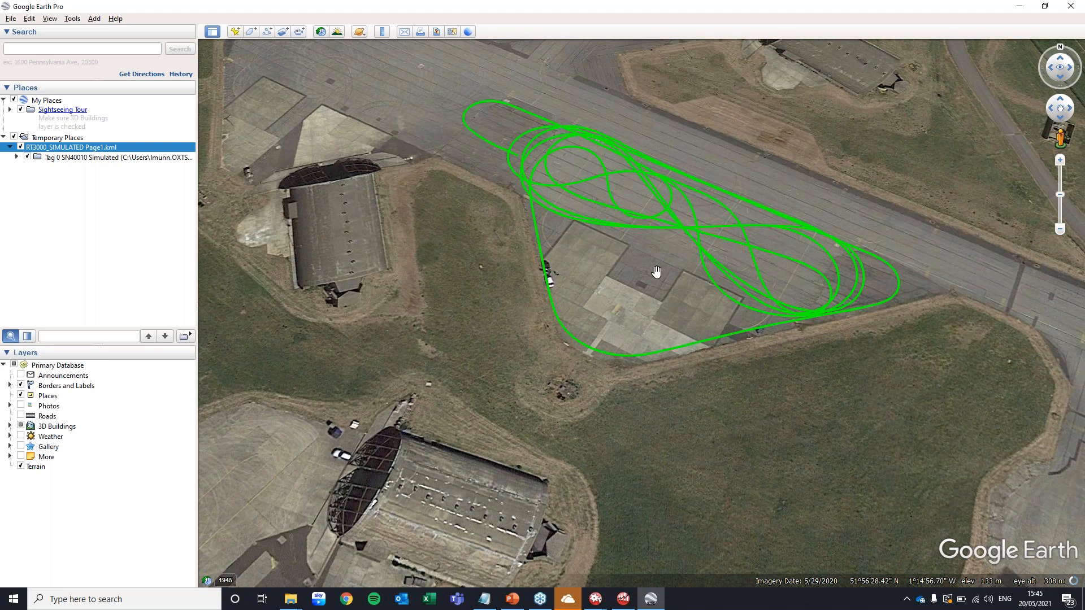
click(1071, 5)
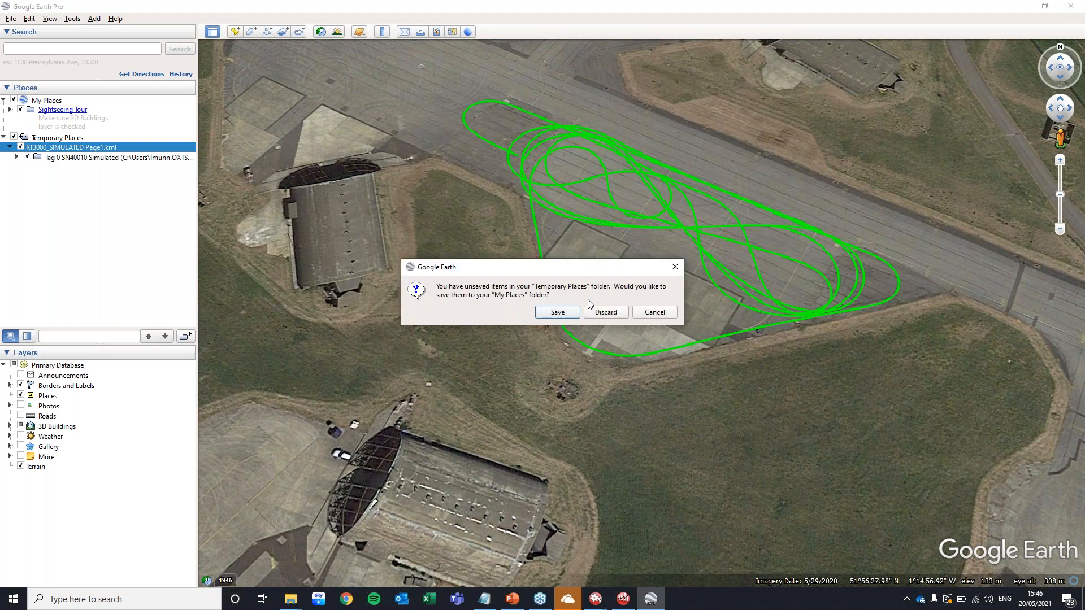
click(620, 317)
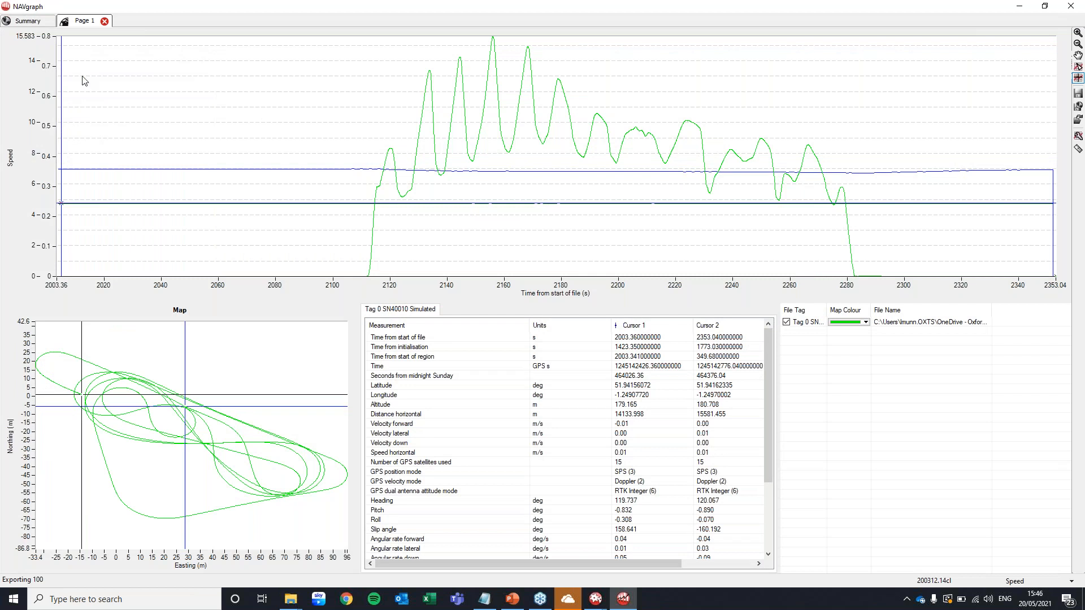
Step: Close the exported region's page and review the measurements available for the cursor table without adding any
click(104, 21)
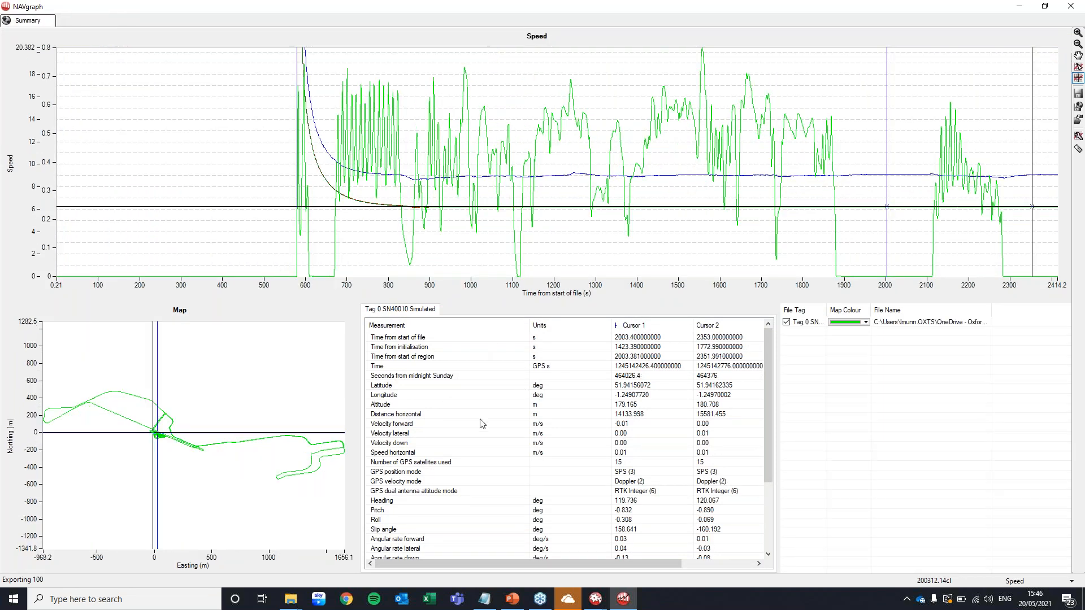
right_click(440, 393)
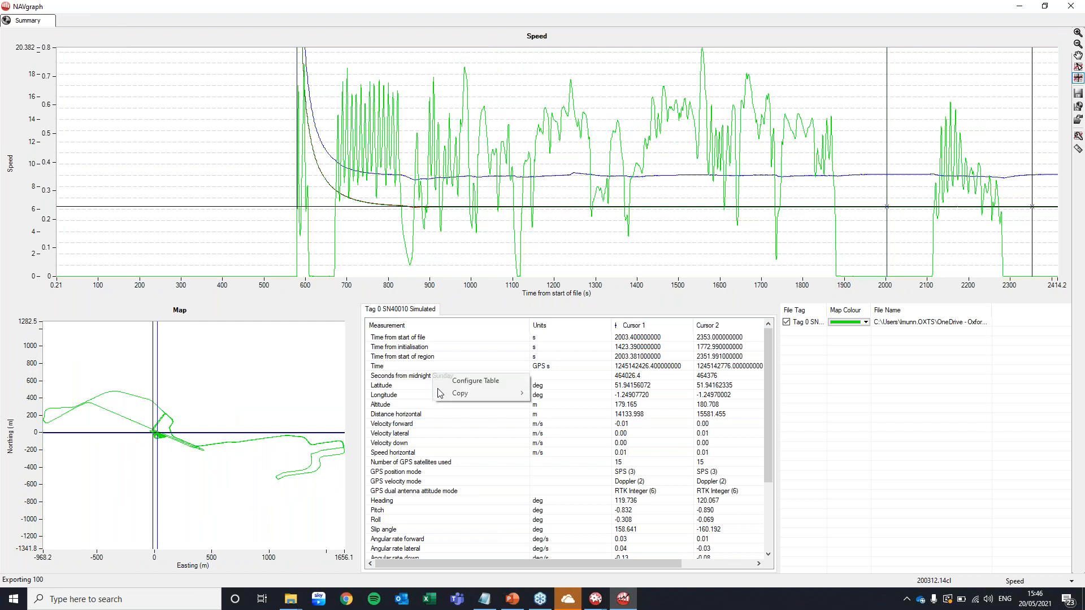
click(475, 381)
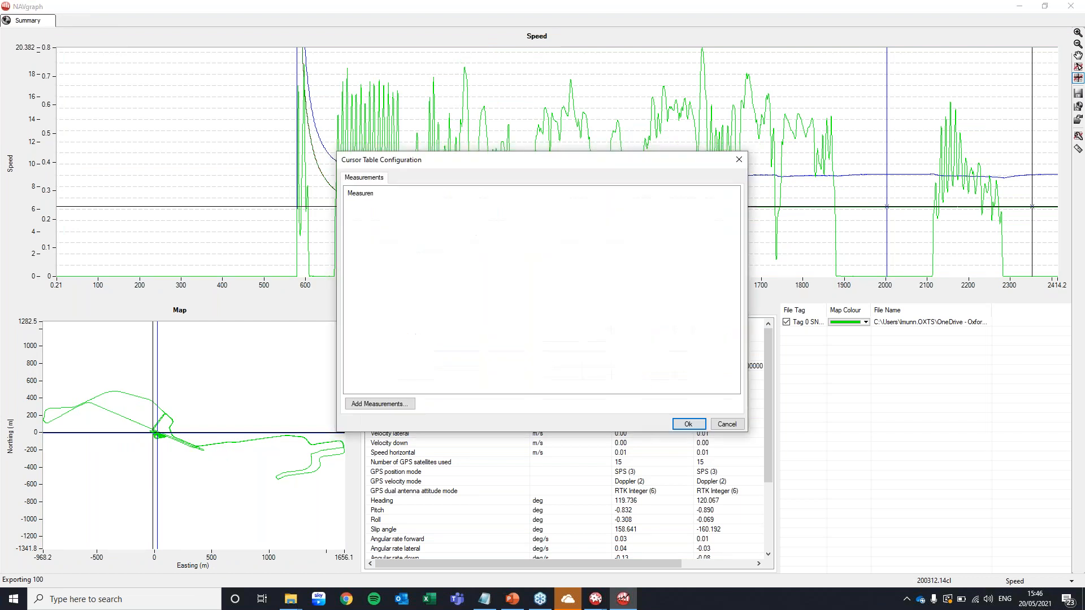
click(378, 404)
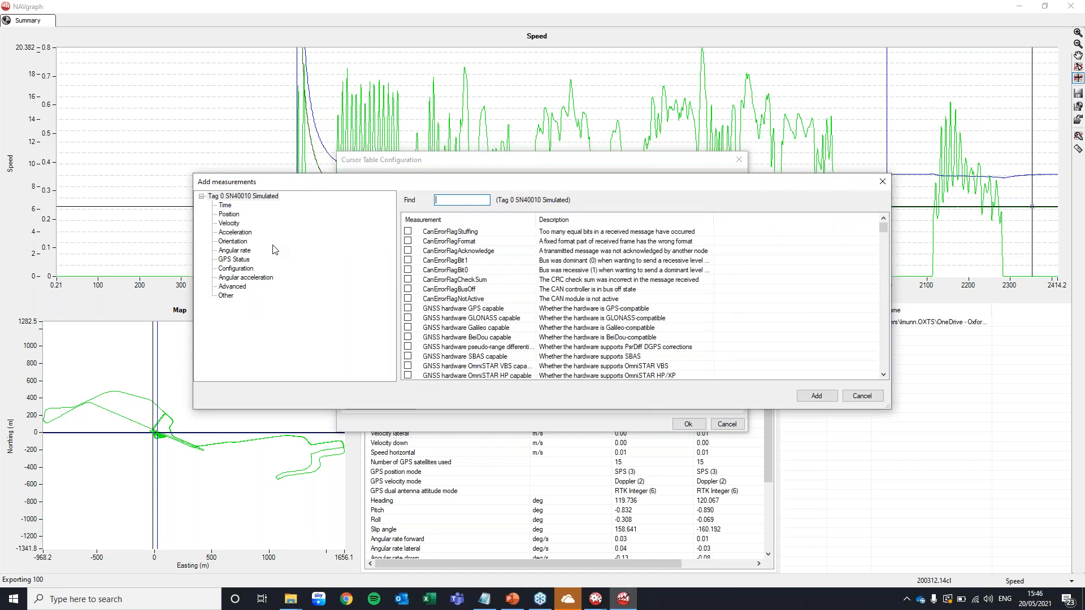
click(229, 214)
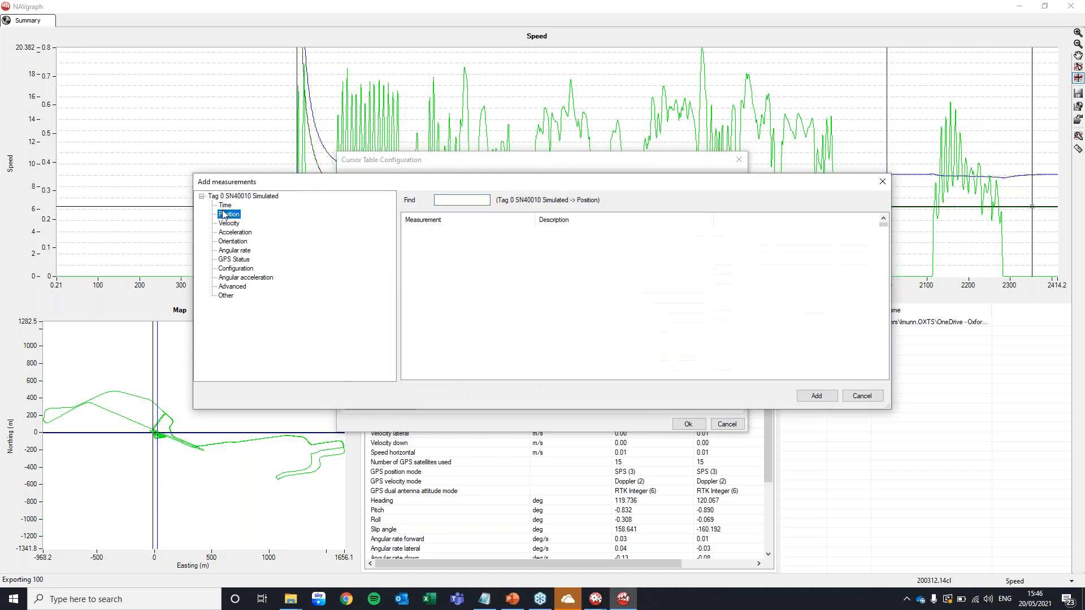
click(229, 224)
click(233, 250)
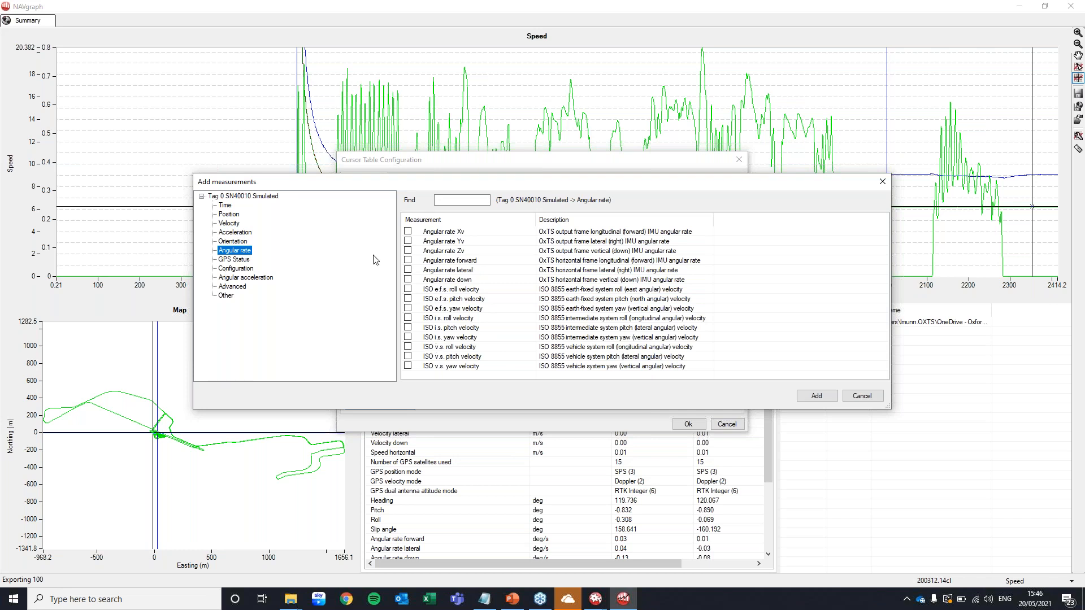
click(460, 200)
click(882, 182)
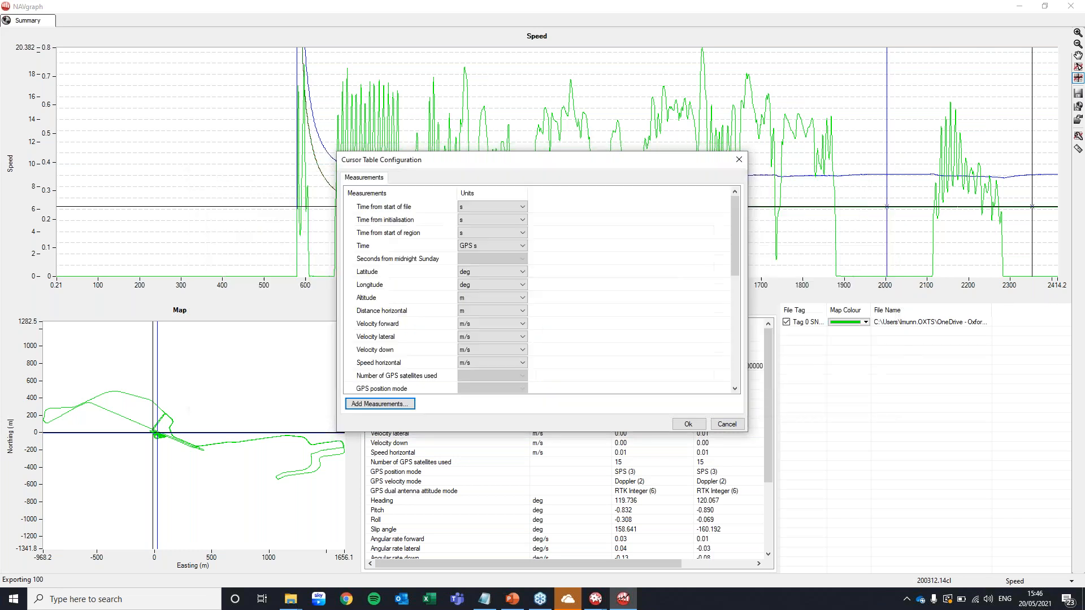
click(739, 160)
Step: Move the cursors to about 1007 s and 1310 s on the speed graph and compare the table values and their differences
drag(888, 163, 556, 164)
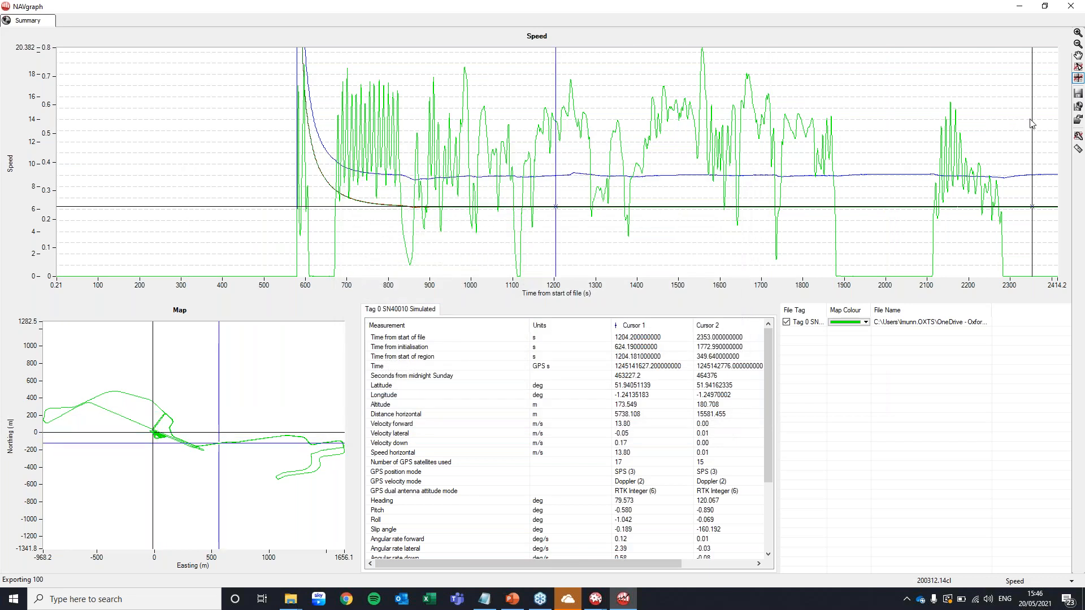
drag(1033, 120, 663, 192)
drag(555, 235, 476, 249)
drag(483, 563, 560, 564)
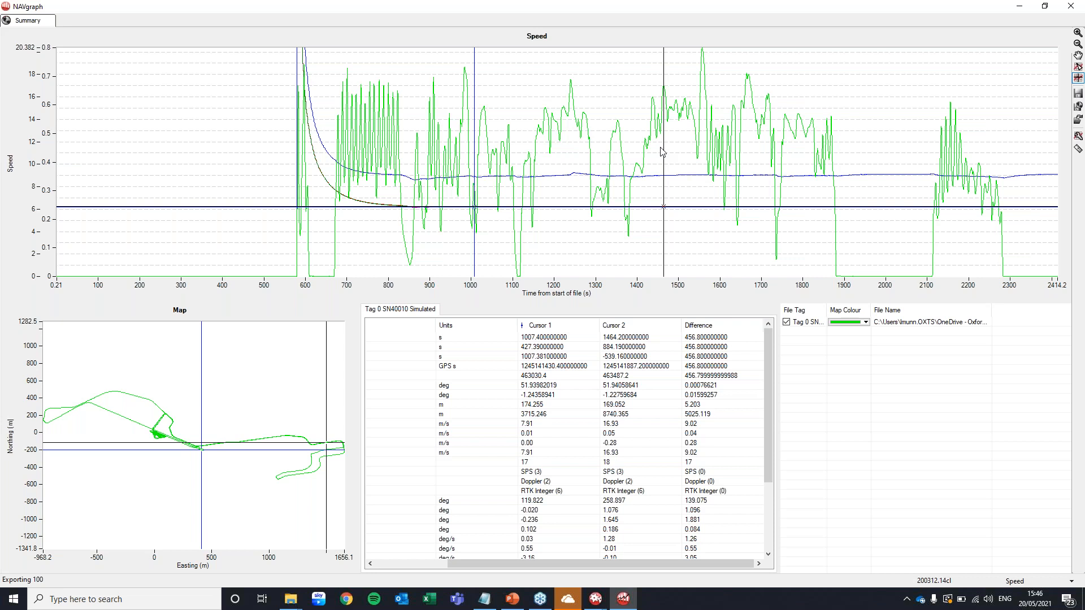
drag(662, 154, 552, 165)
click(696, 160)
drag(552, 177, 600, 182)
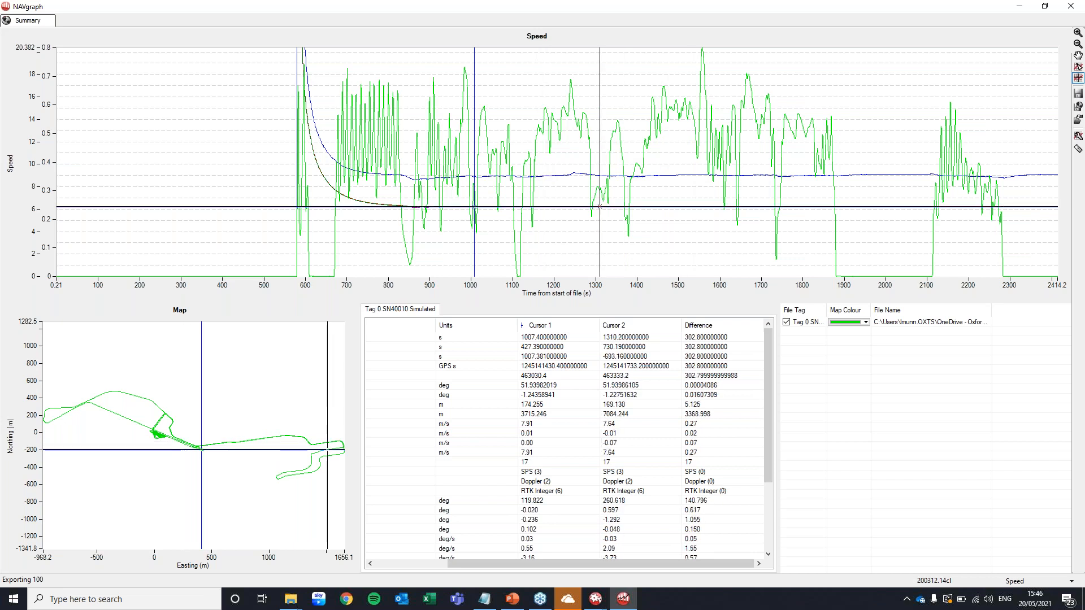
scroll(630, 504, left, 5)
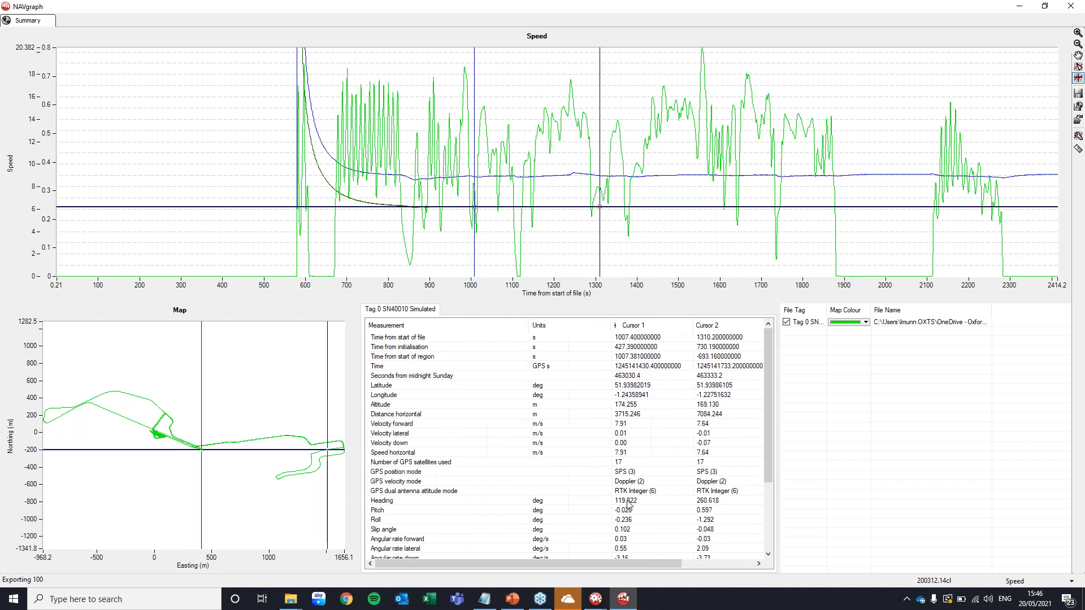
Step: Set the map colour of the Tag 0 file to red
click(865, 323)
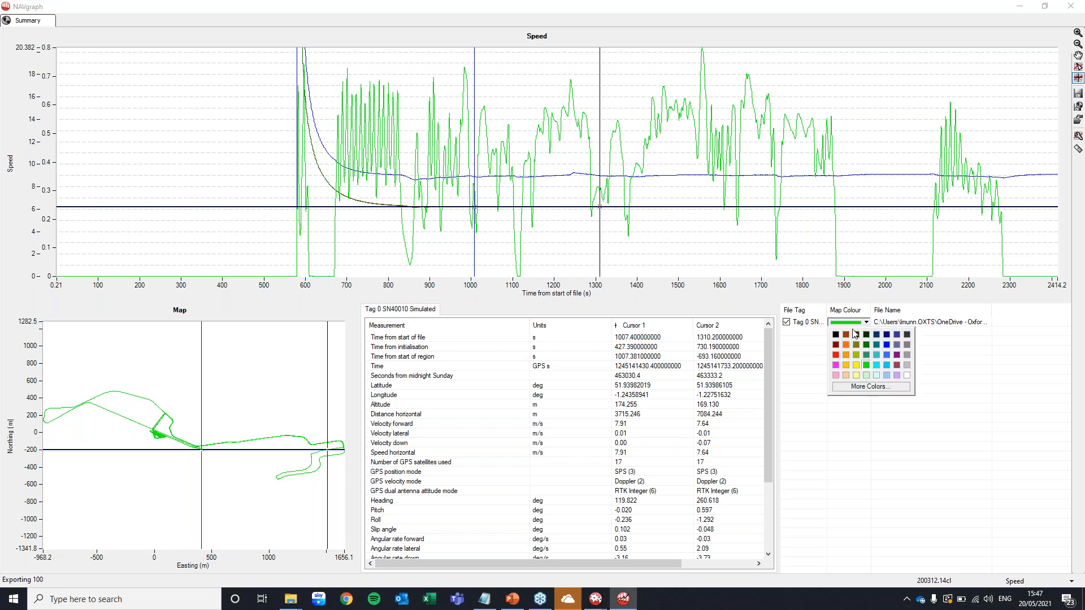
click(836, 356)
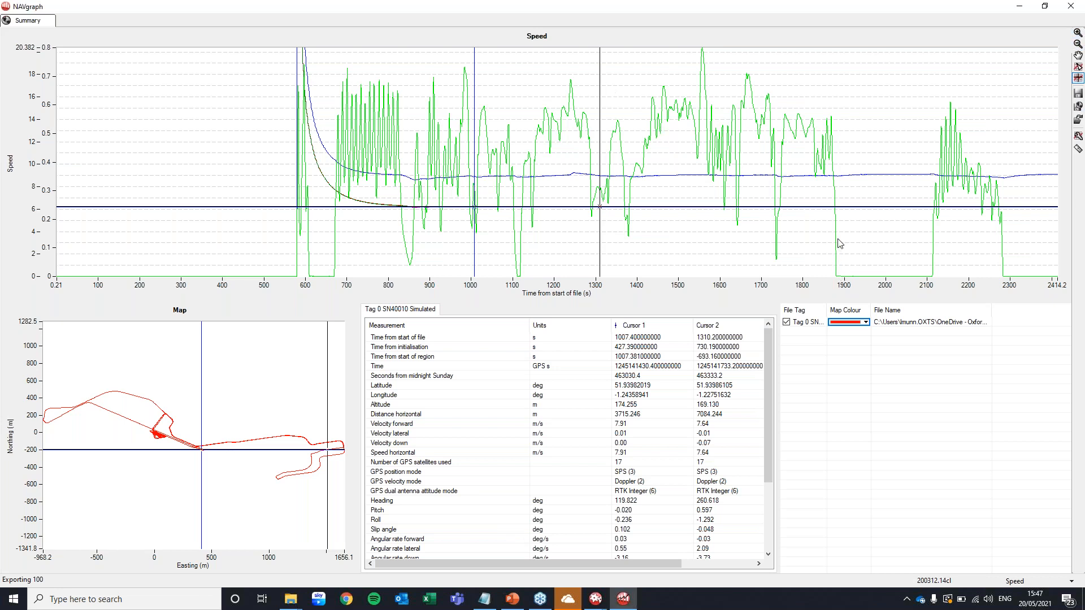
Step: Zoom in on the speed graph between about 1483 s and 2121 s and restore the full view
click(1078, 33)
drag(935, 92, 671, 230)
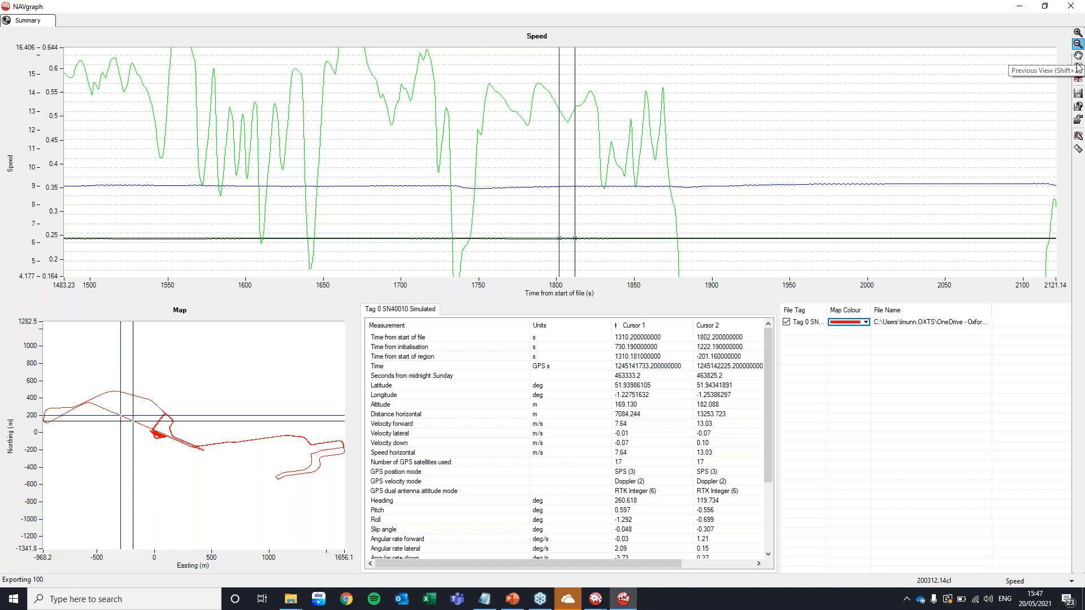
click(1078, 43)
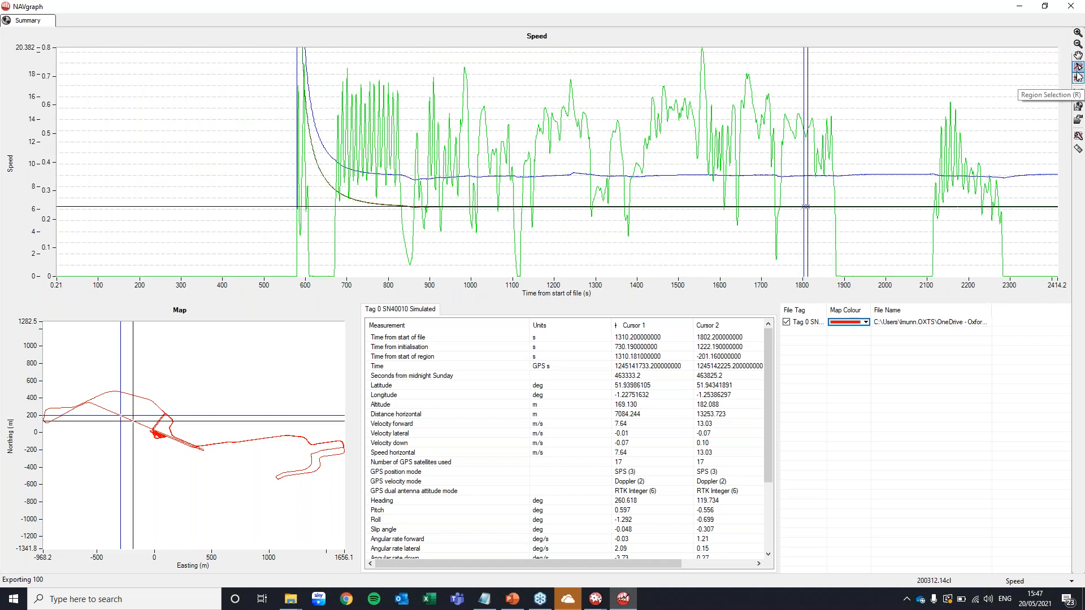
Step: Select the region between about 1230 s and 2133 s on the speed graph and close the resulting page
click(1078, 67)
drag(939, 115, 570, 124)
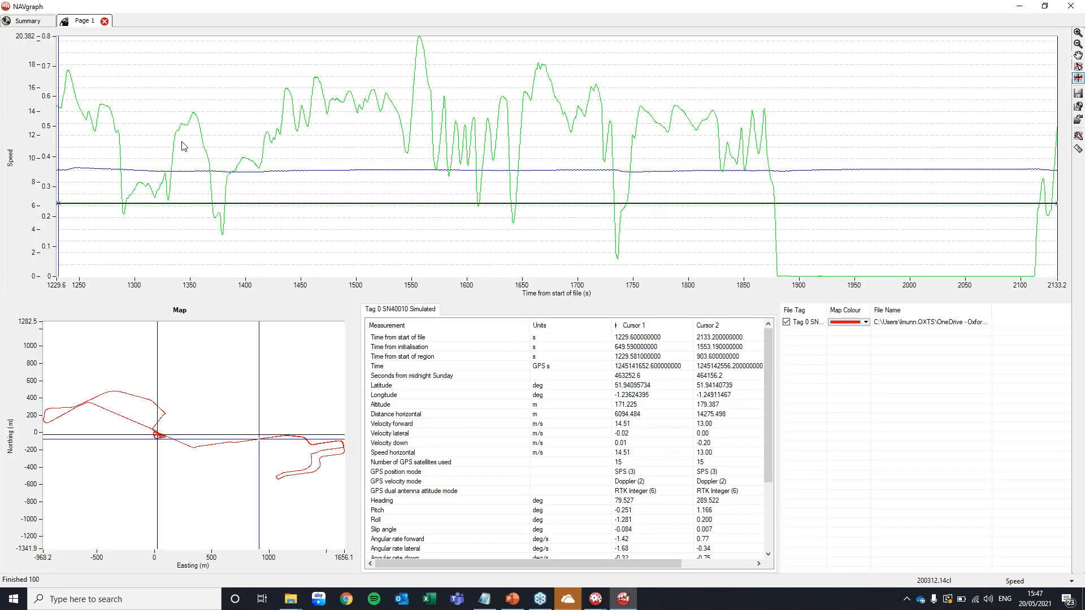
click(105, 21)
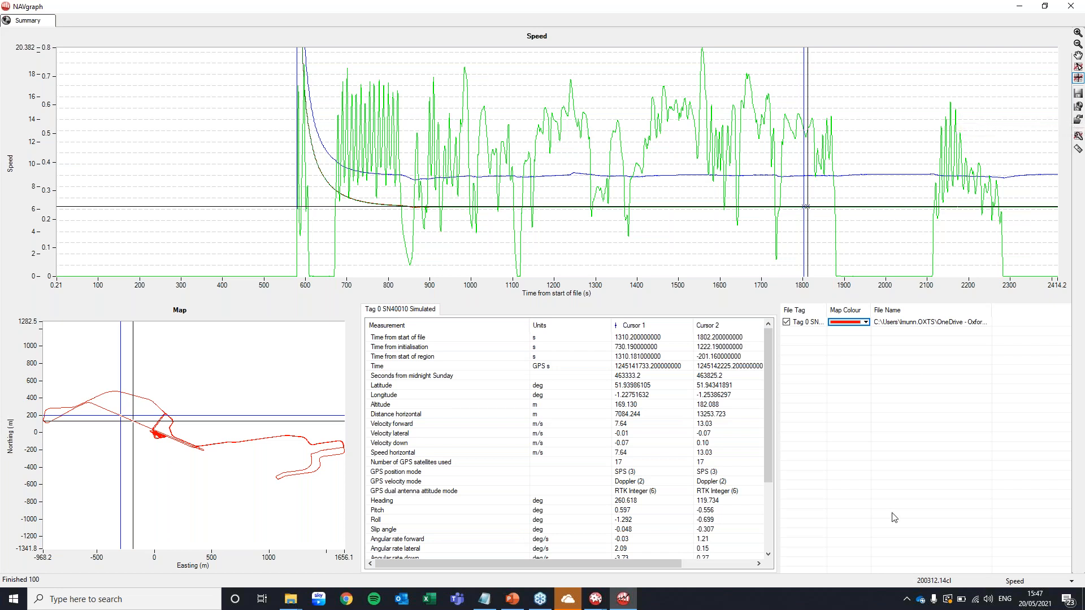
Step: Switch the graph to the Heading template and check its legend
click(1072, 582)
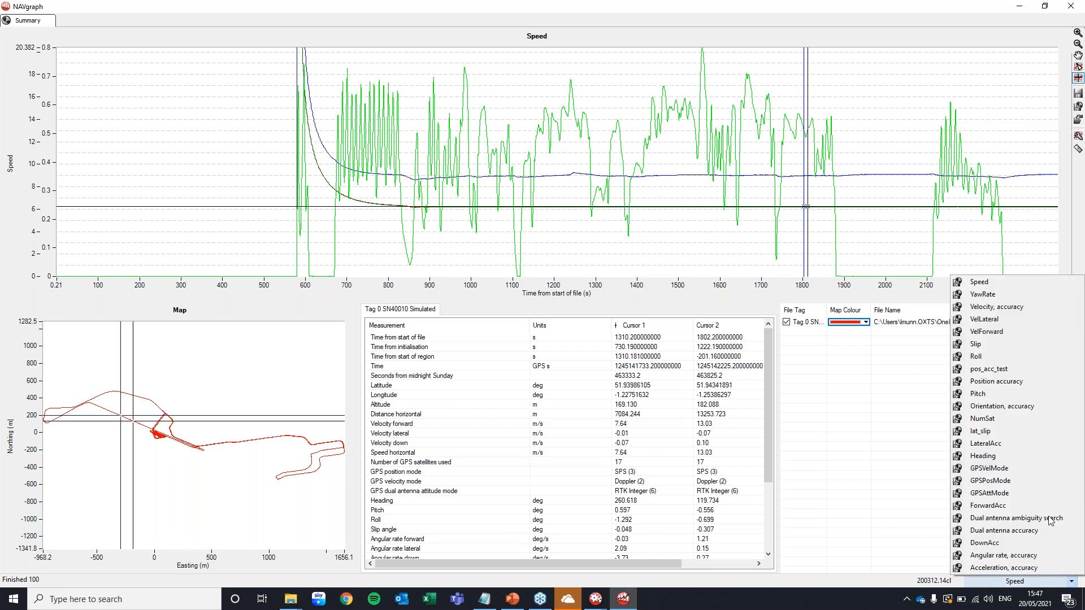
click(1028, 457)
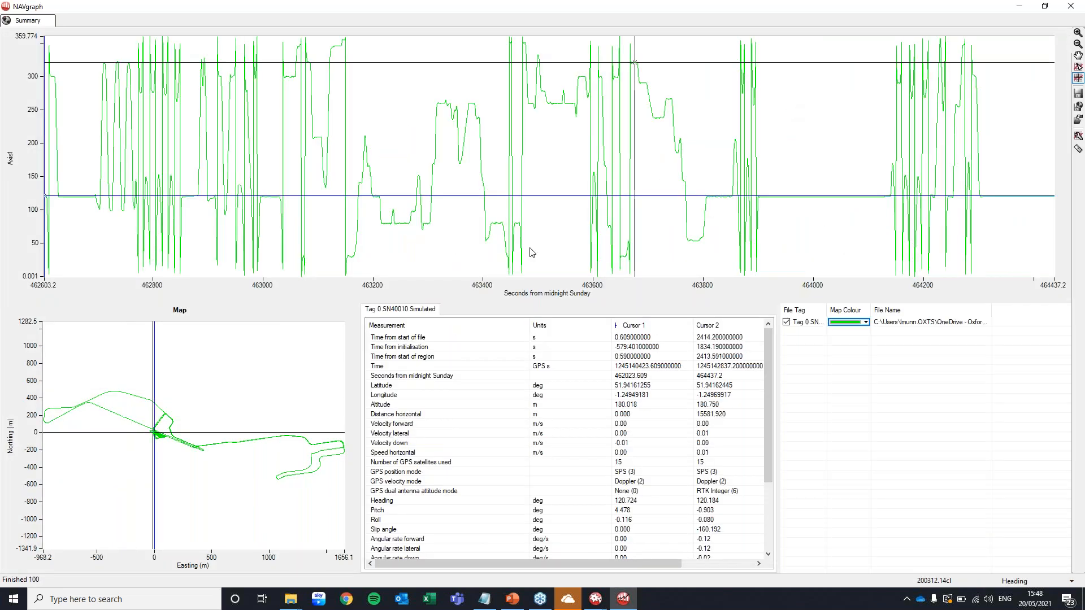
click(454, 141)
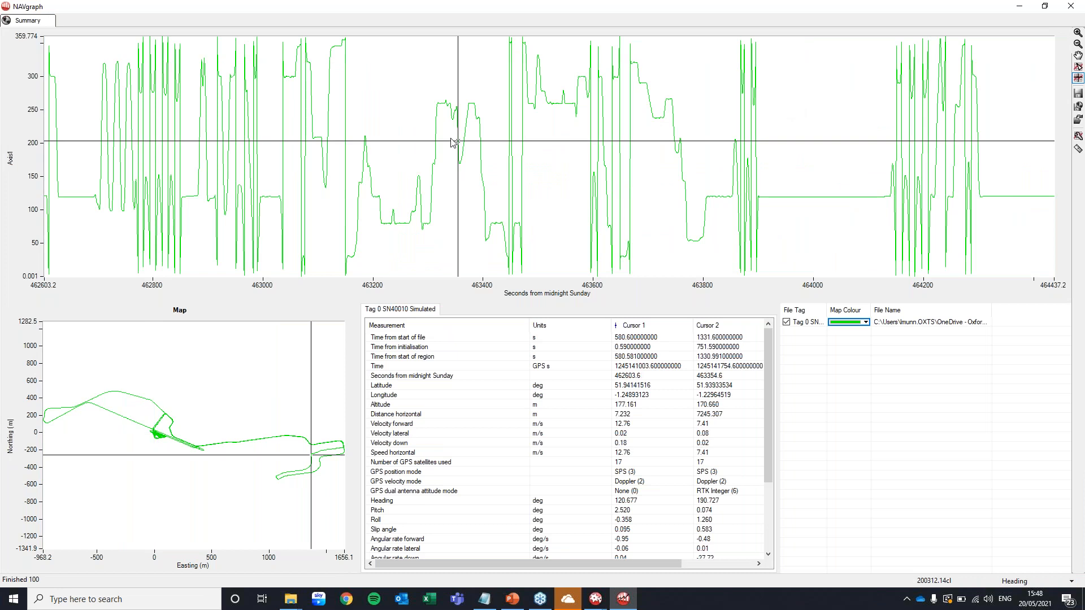
right_click(523, 181)
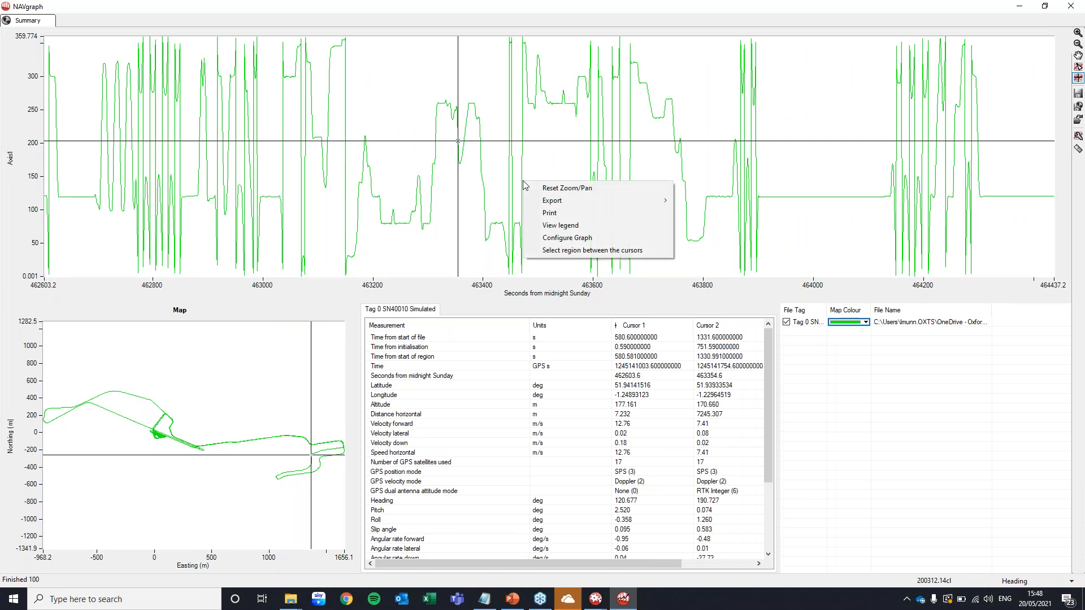
click(597, 226)
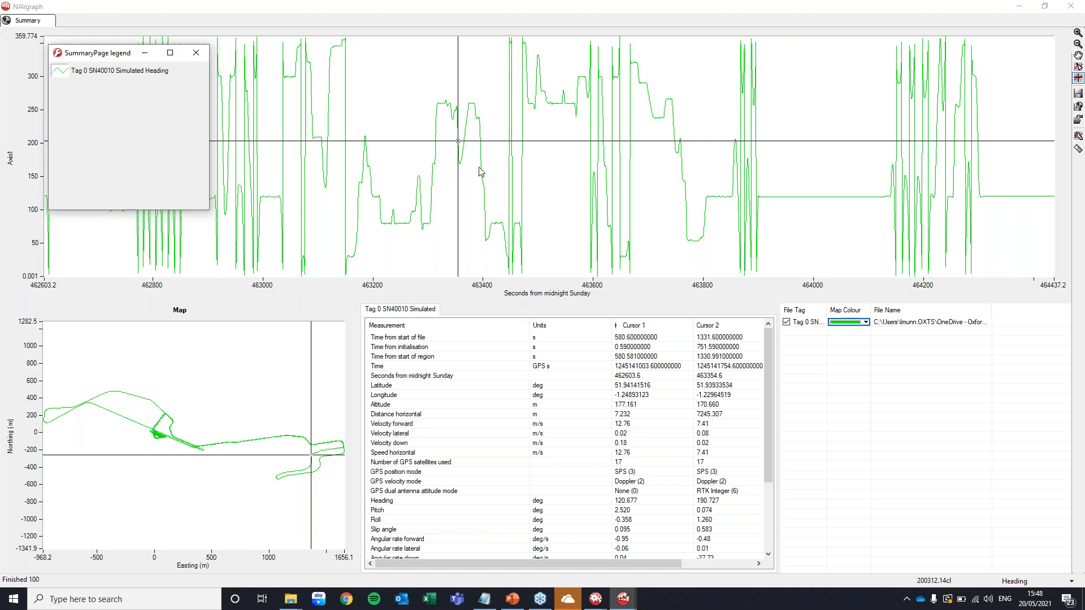
click(543, 218)
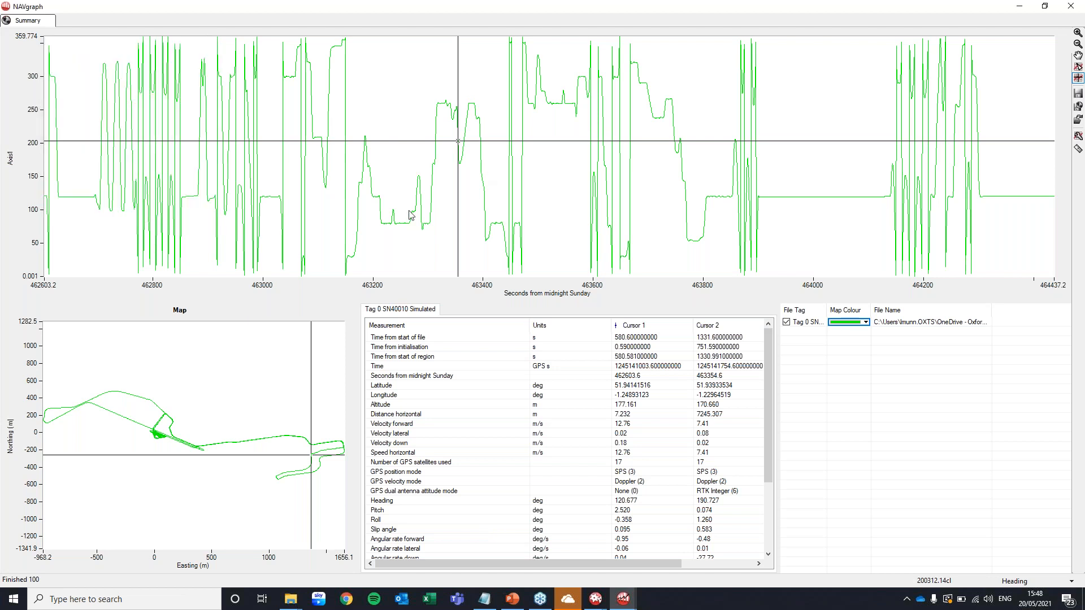
Step: Switch the graph to the DownAcc template and review its measurement configuration without changing it
click(1071, 582)
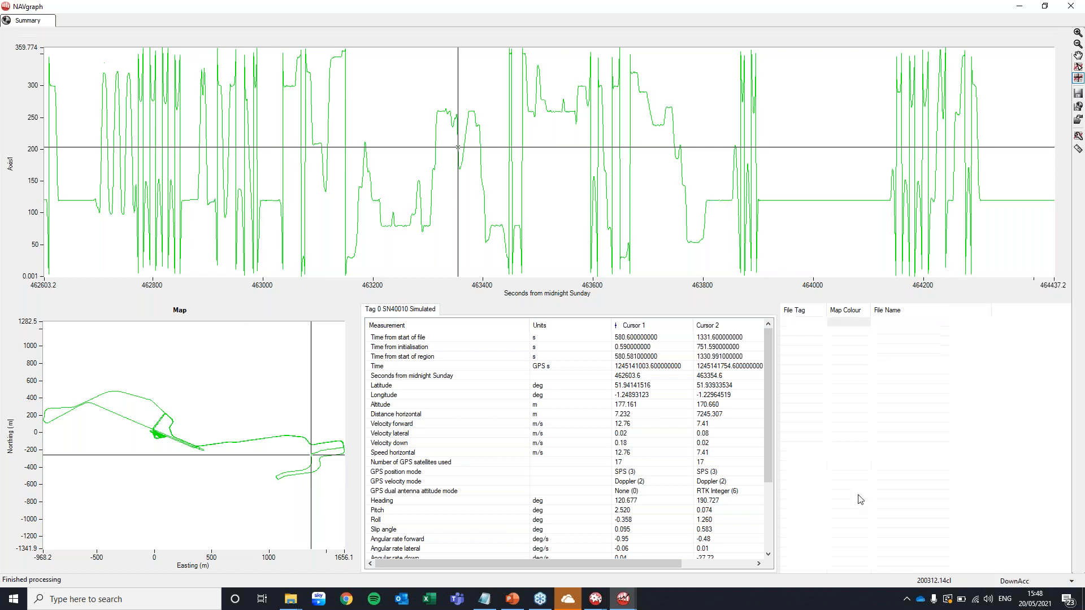
click(1027, 544)
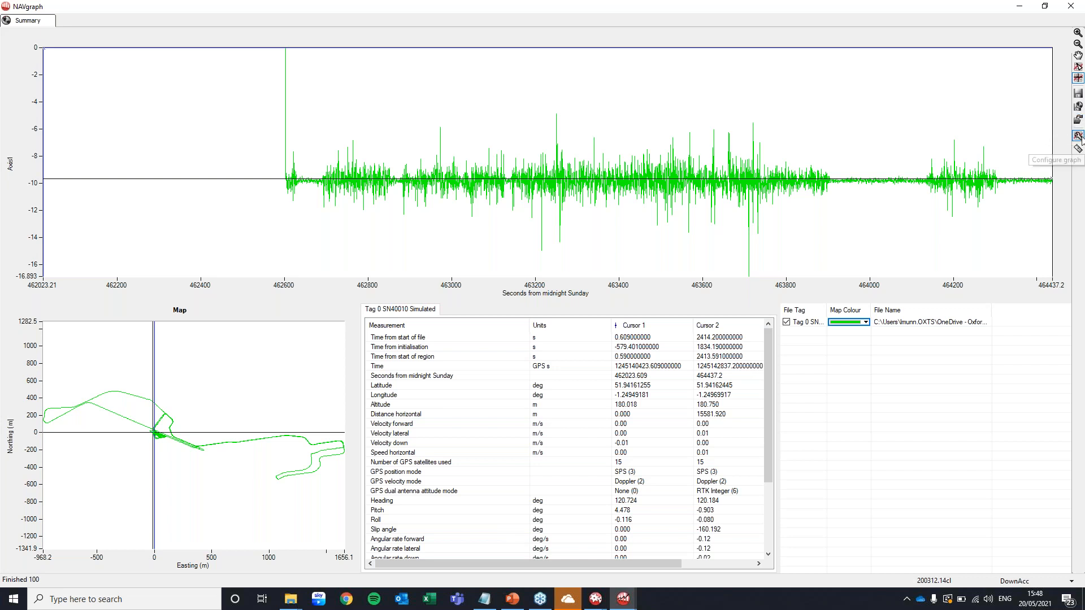
click(1078, 137)
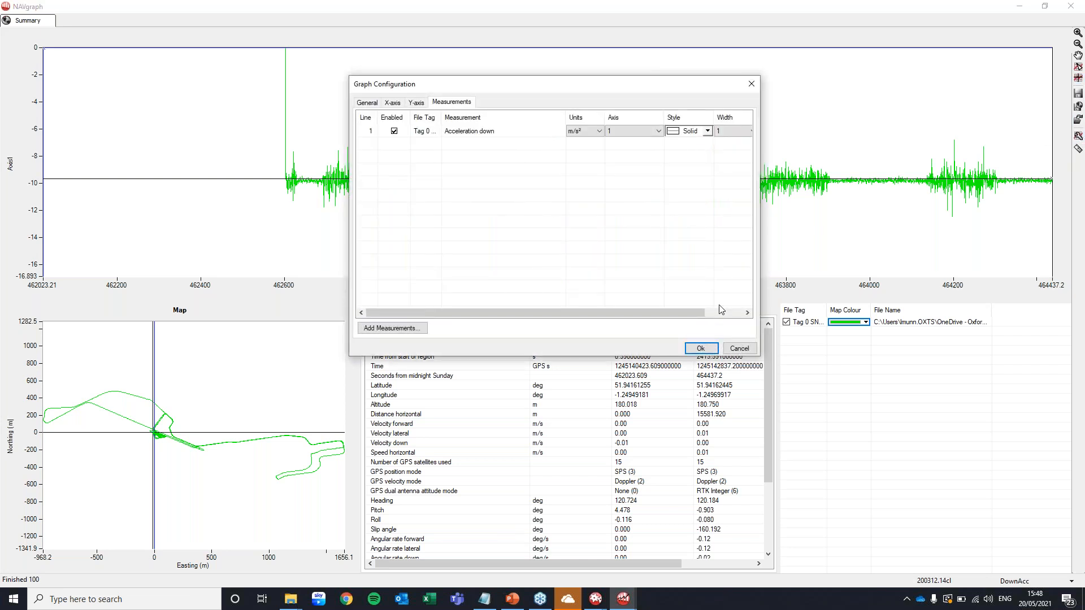
click(740, 348)
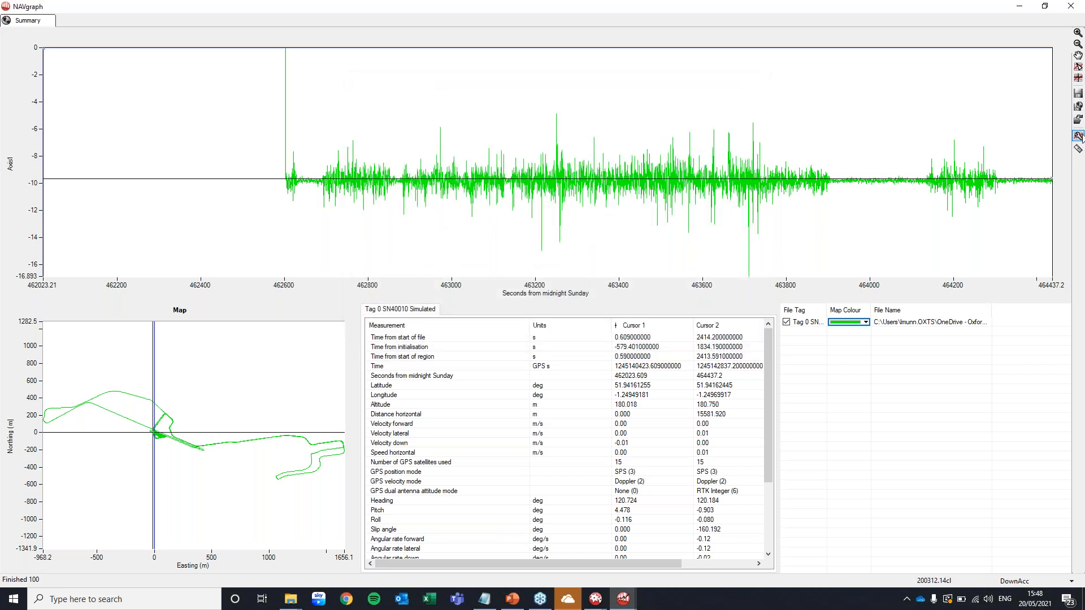
click(1078, 136)
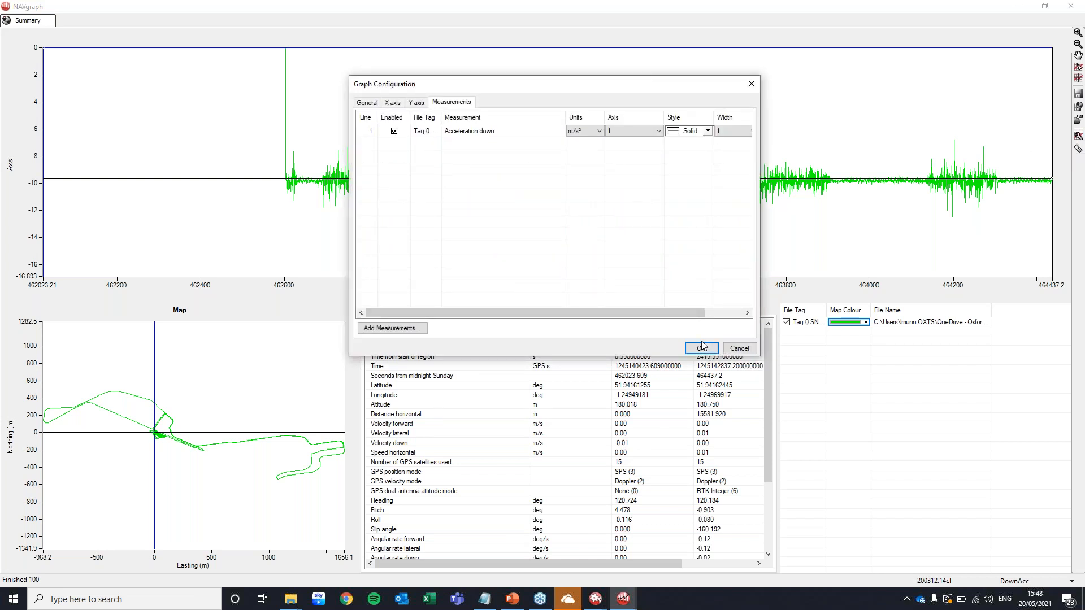
click(739, 349)
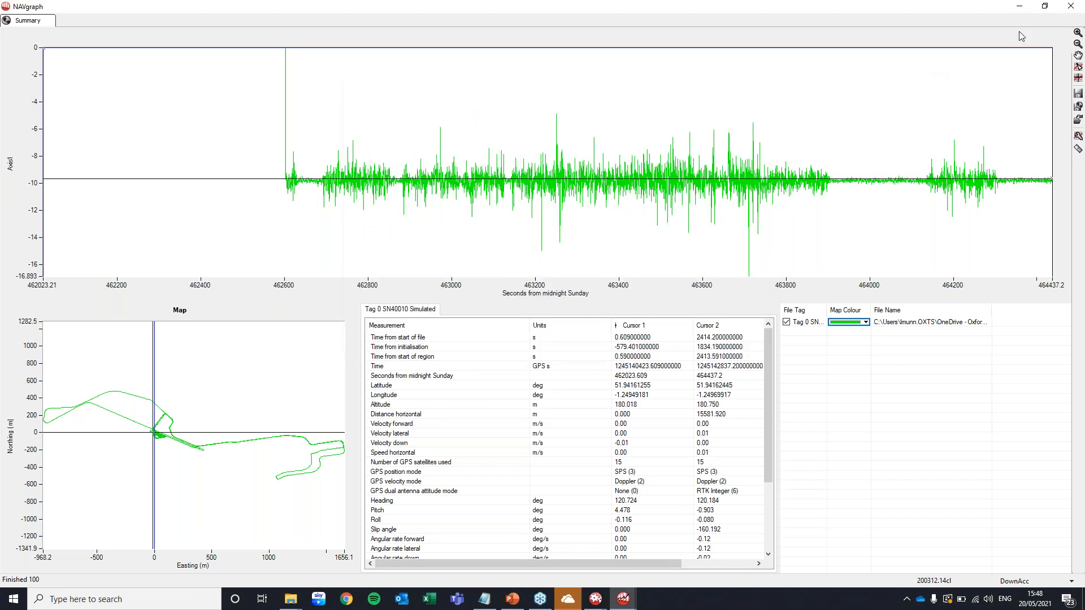
Step: Review the default measurement units and the alternatives for distance without changing them
click(1078, 149)
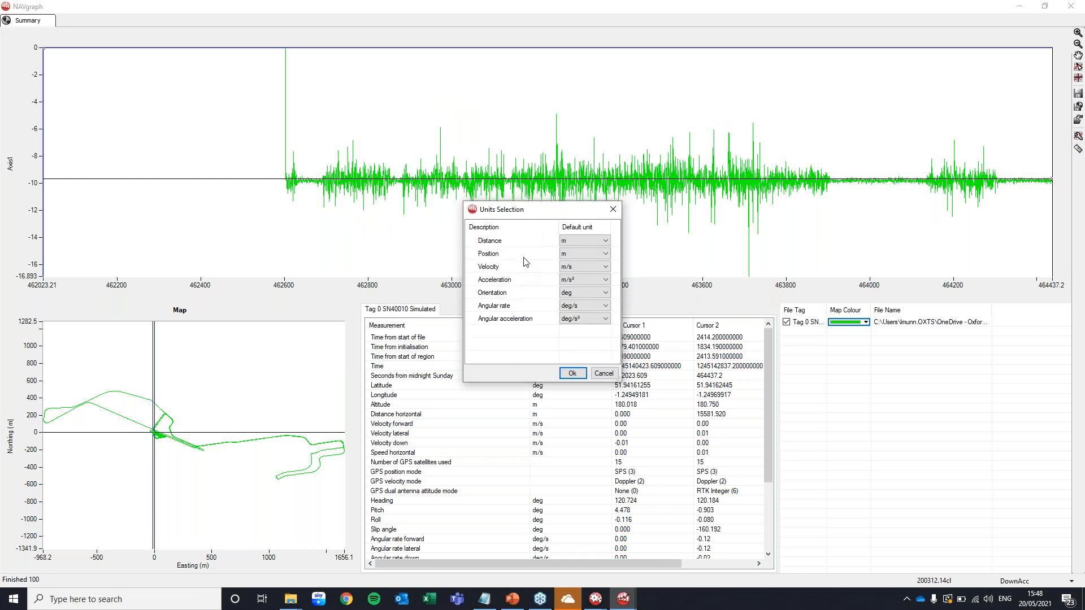
click(597, 243)
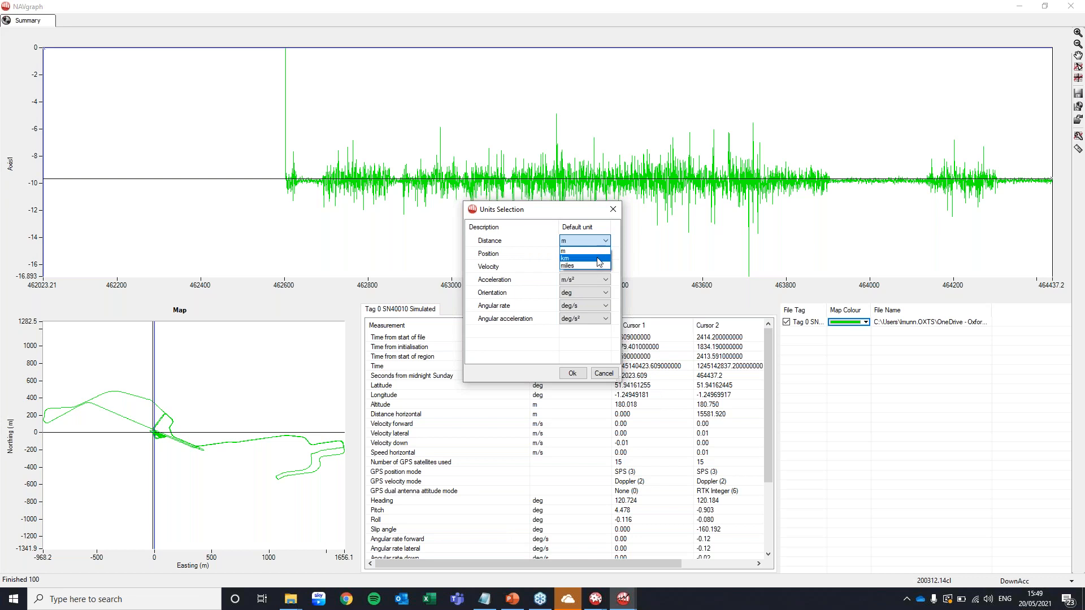
click(520, 298)
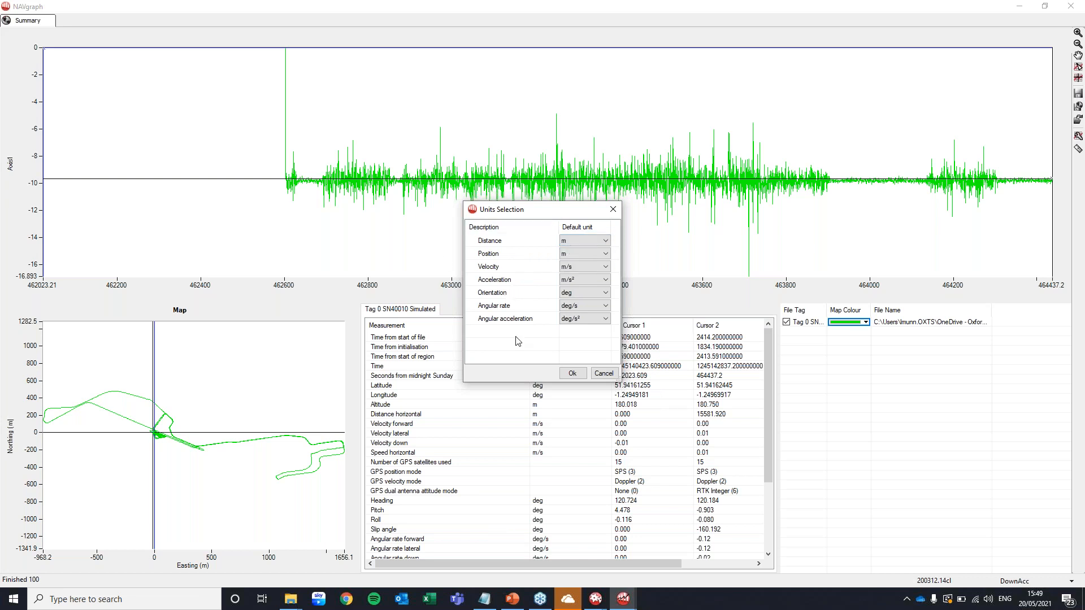
click(599, 375)
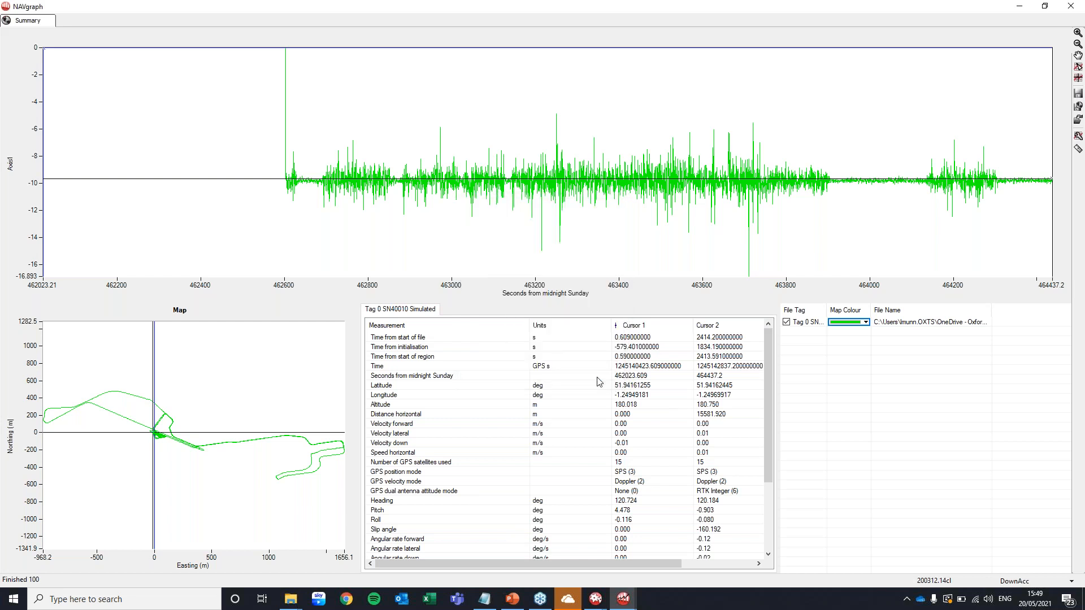
Step: Switch to the PowerPoint presentation about NAVsolve and NAVgraph and start its slide show from the beginning
click(513, 597)
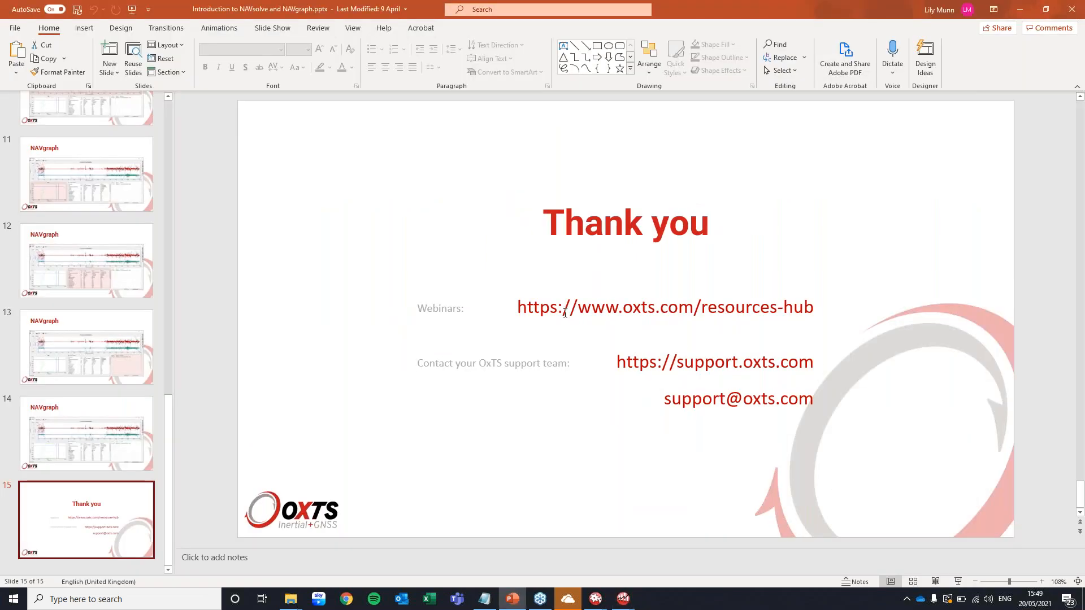
click(131, 10)
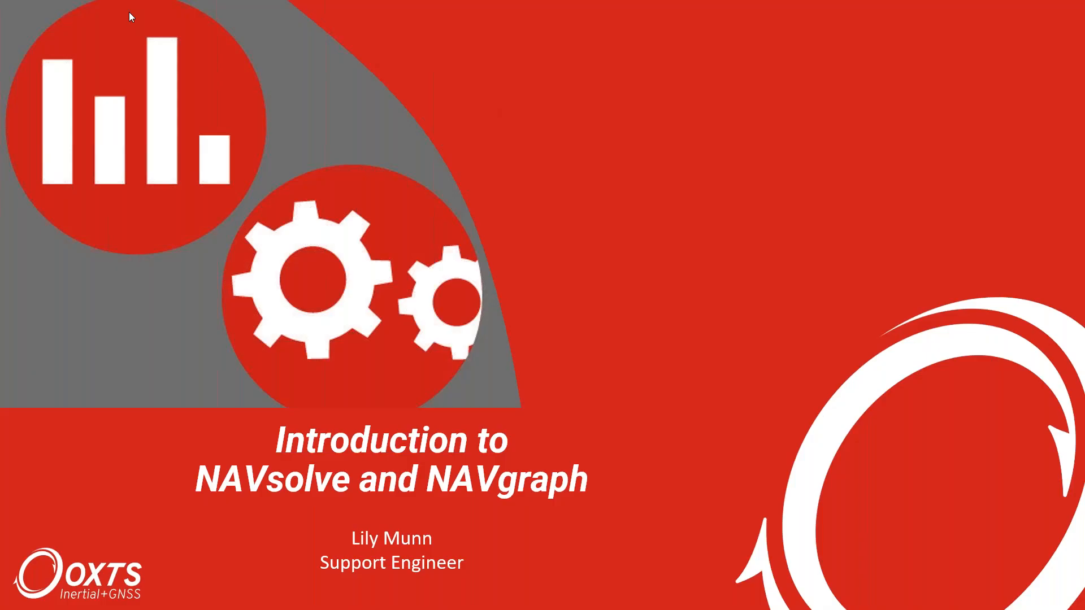